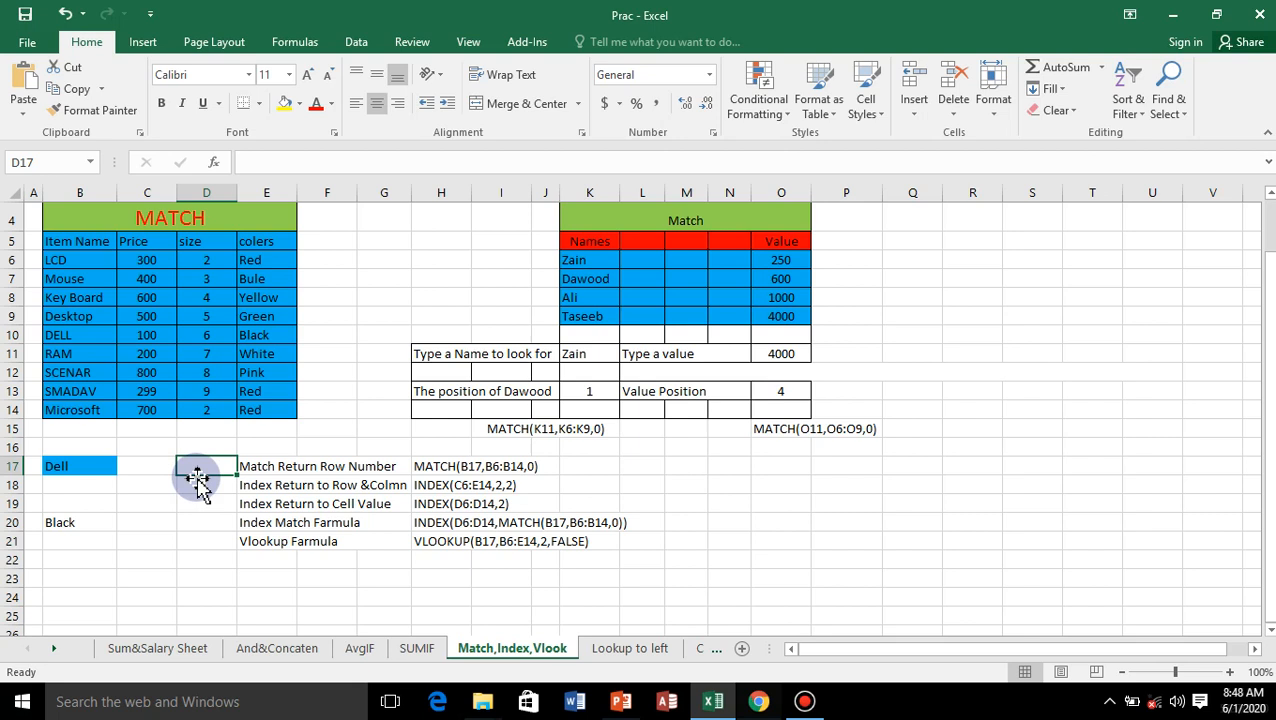
Step: Enter =MATCH(B17,B6:B14,0) in D17 to find the exact-match position of the B17 item among the item names
text(=)
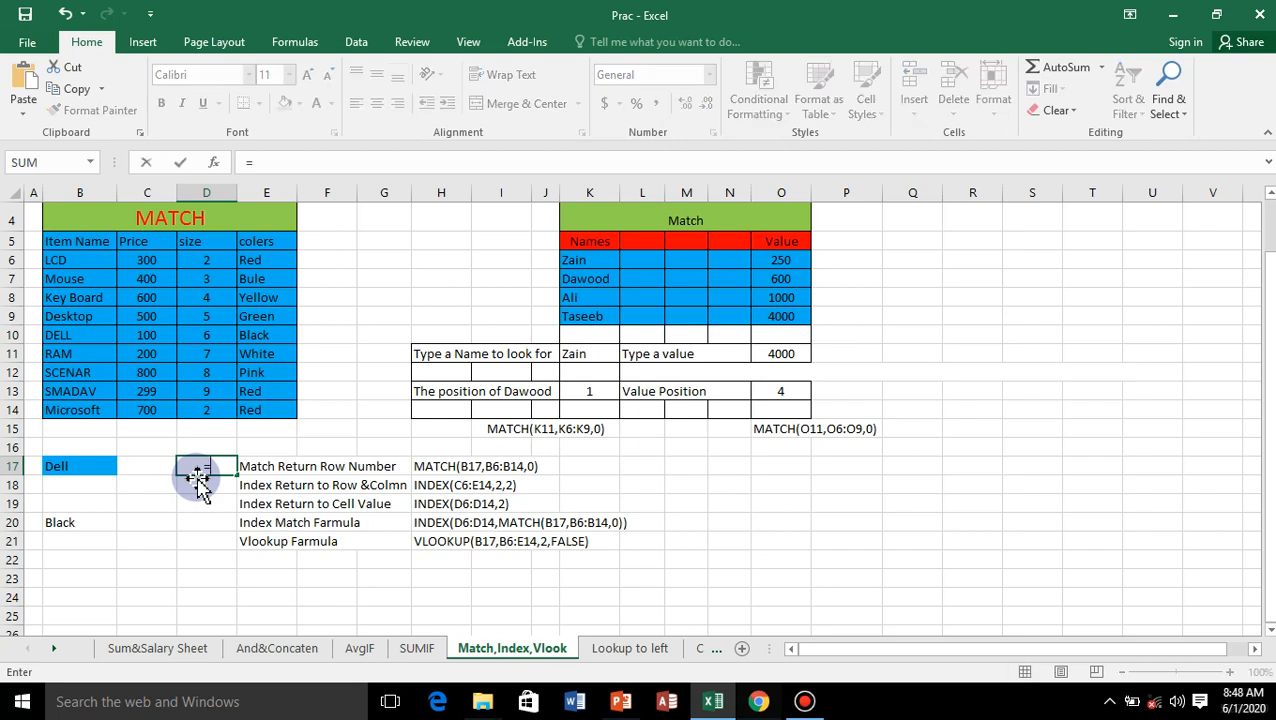
text(matc)
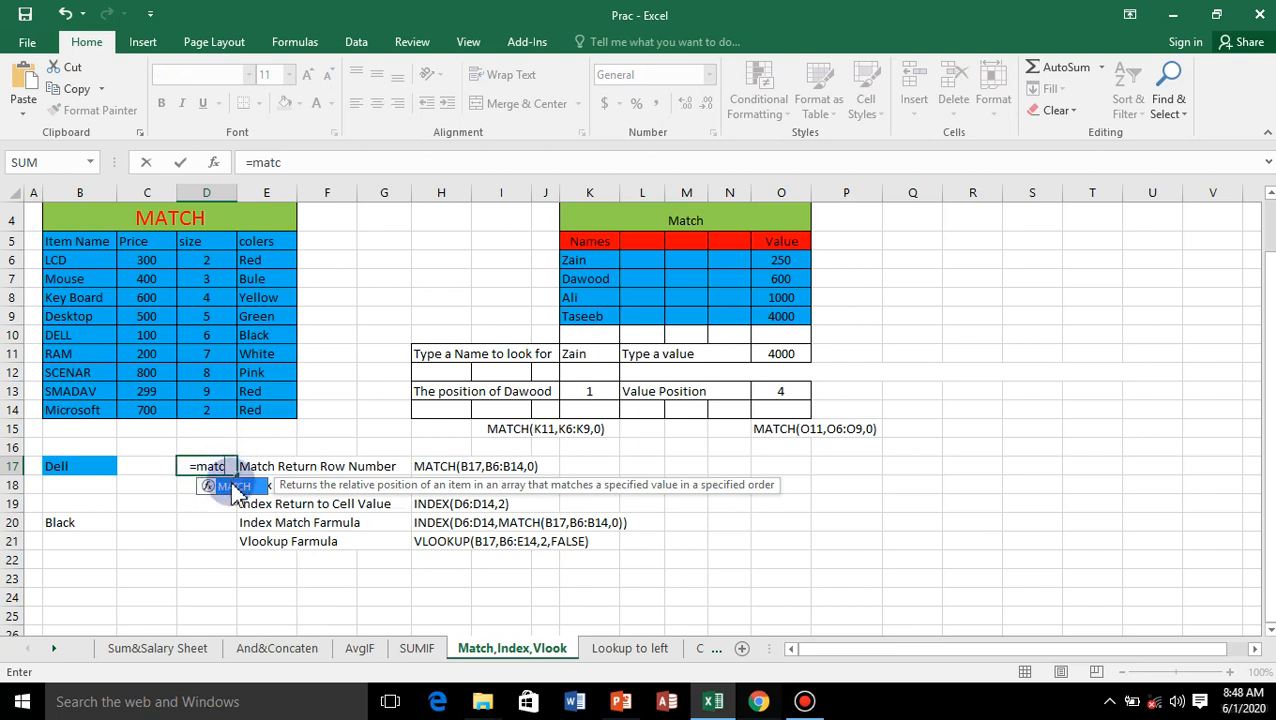
double_click(234, 488)
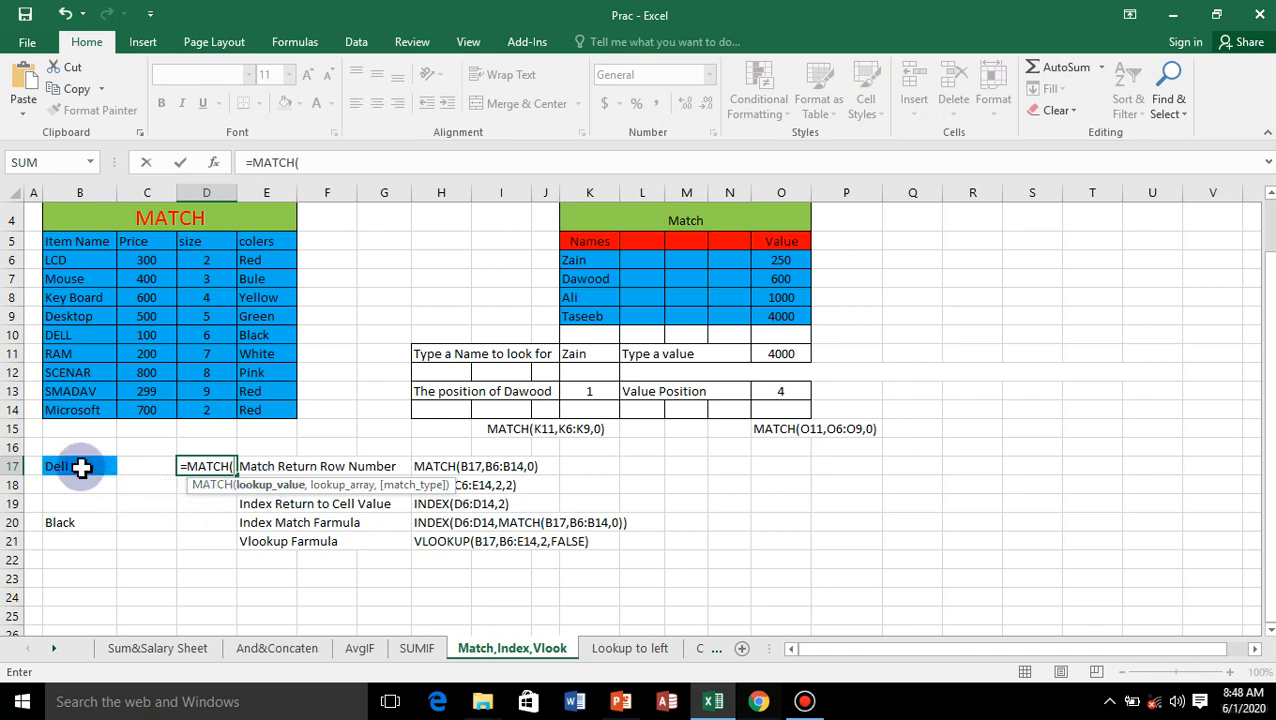
key(F1)
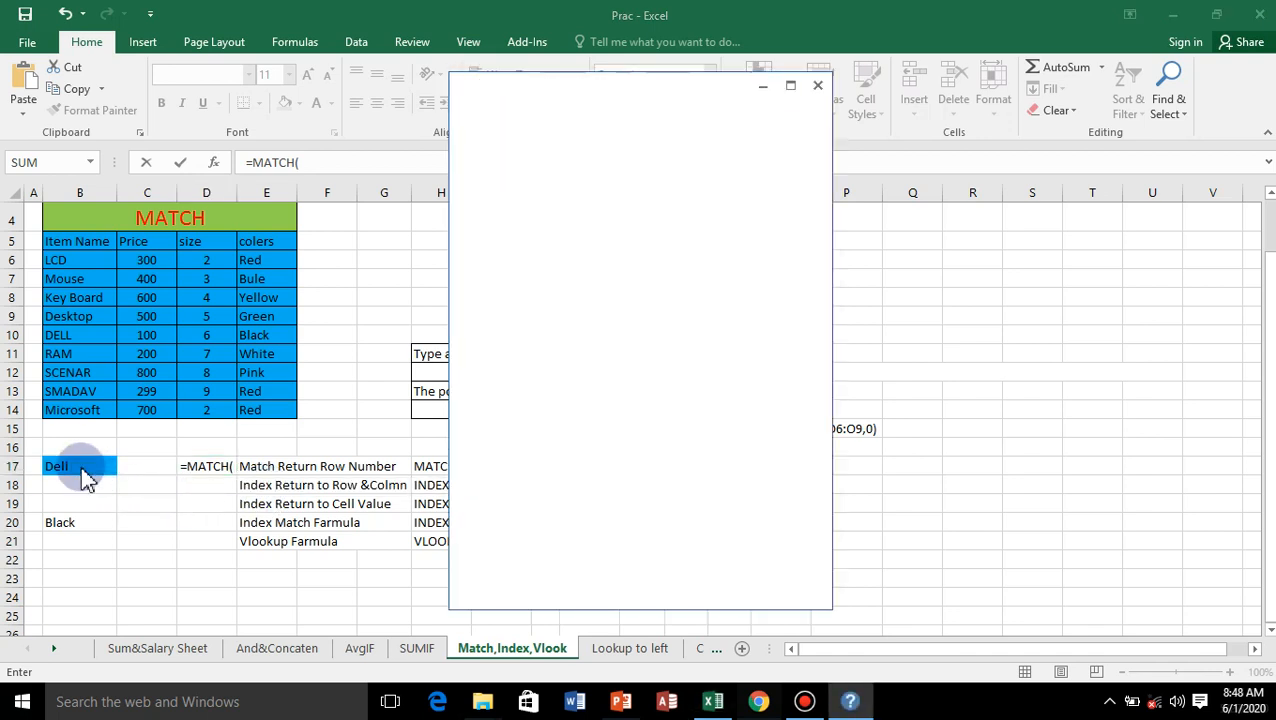
click(817, 85)
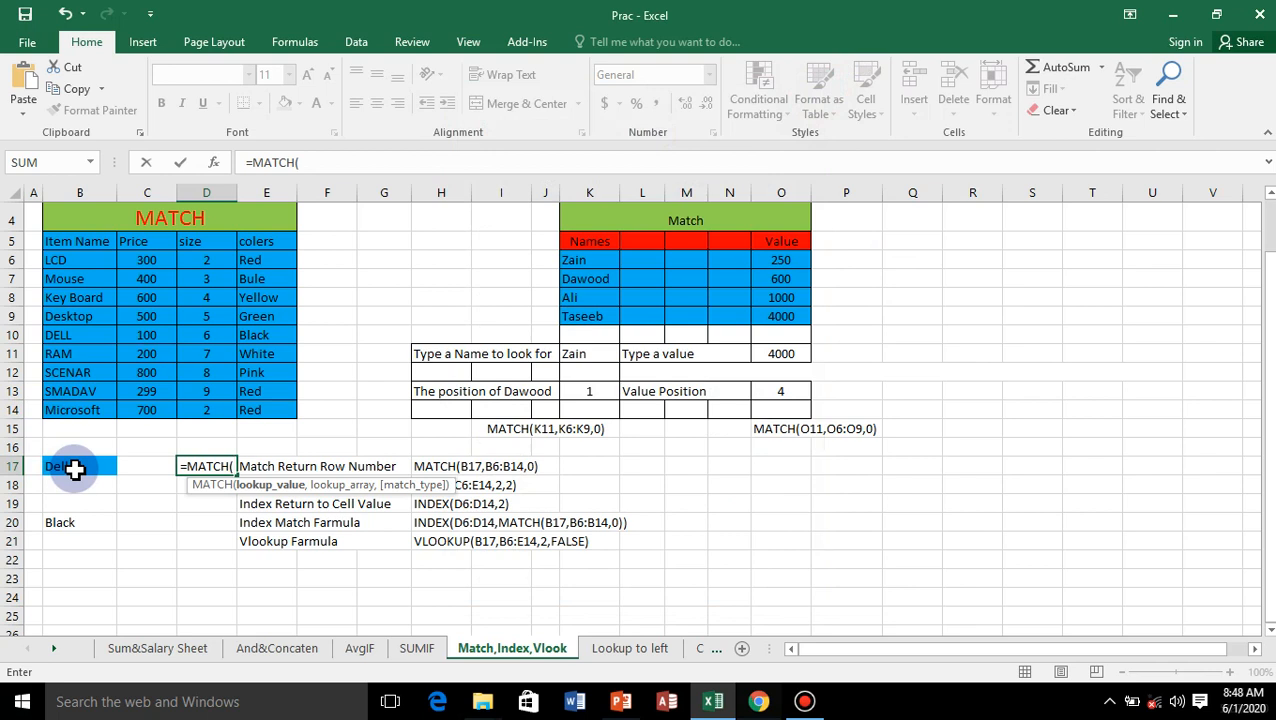
click(76, 468)
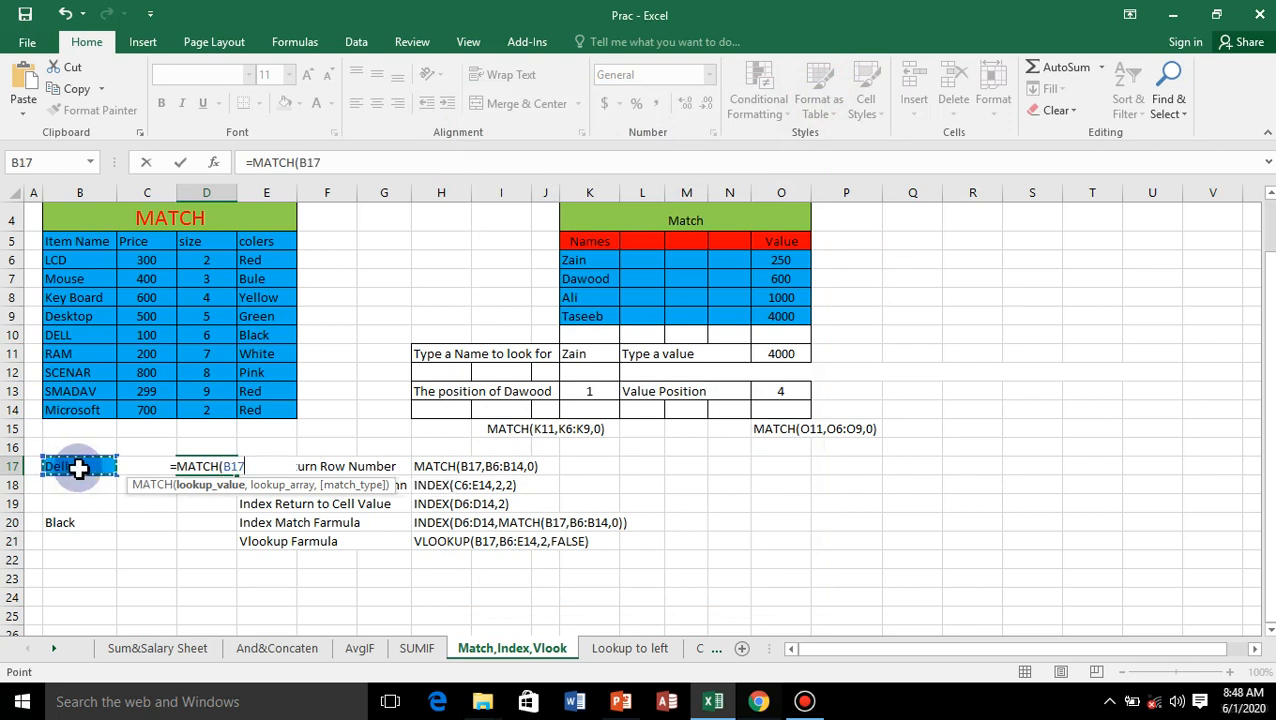
text(,)
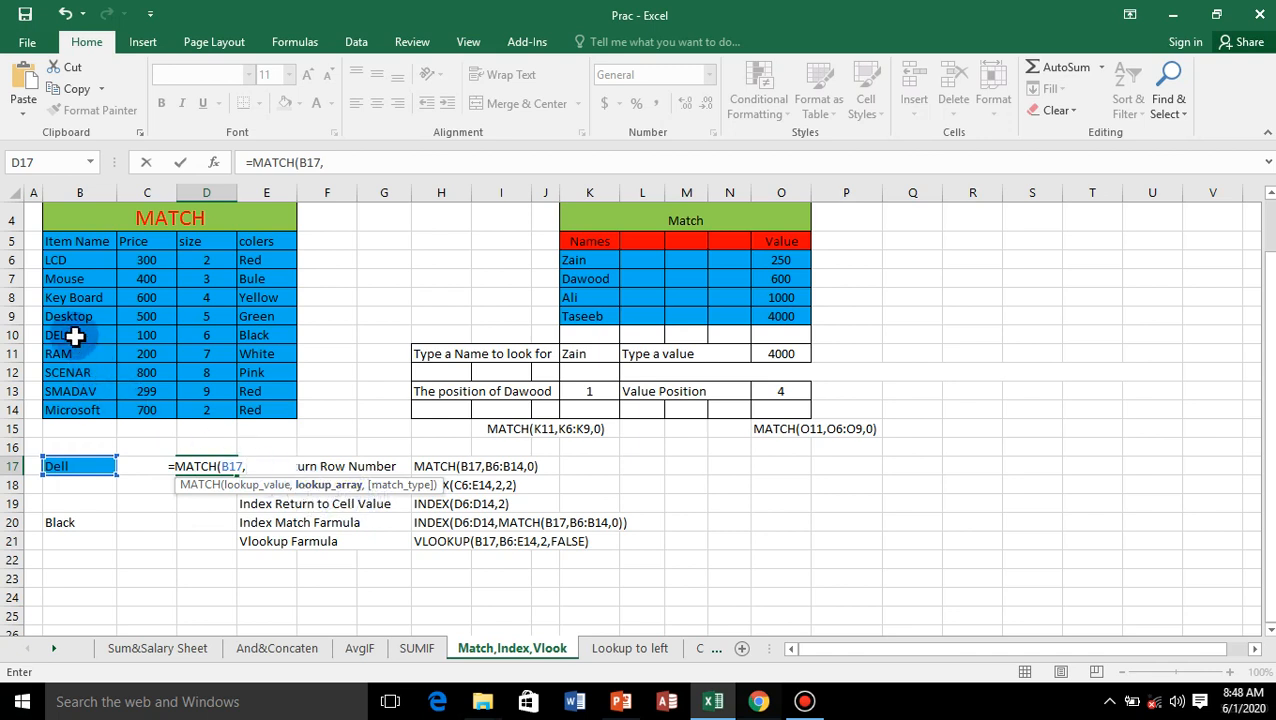
drag(54, 259, 51, 407)
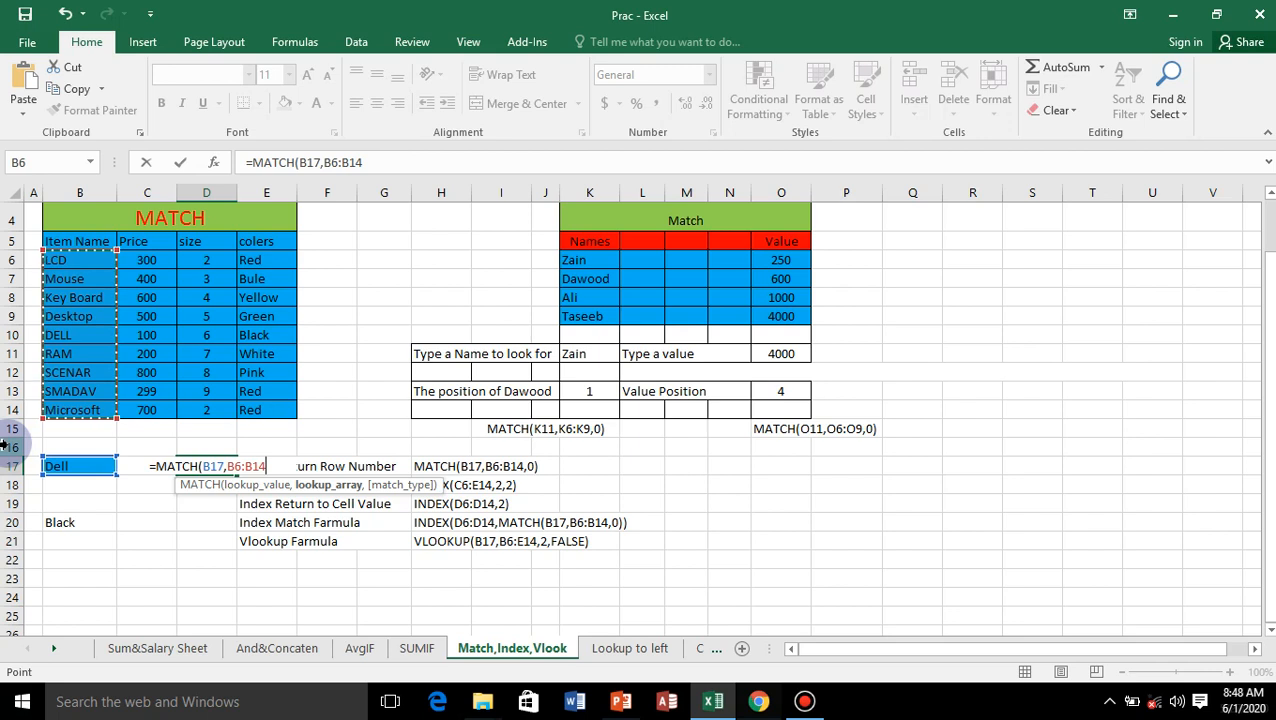
text(,)
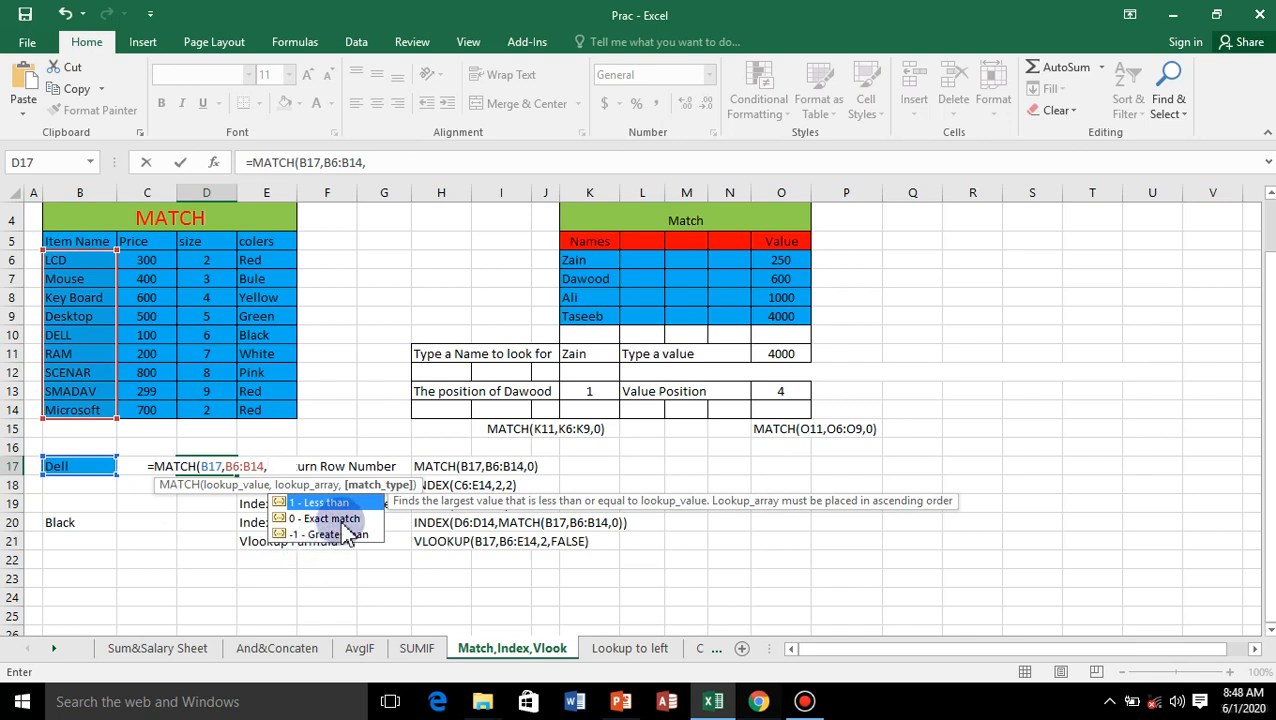
double_click(326, 520)
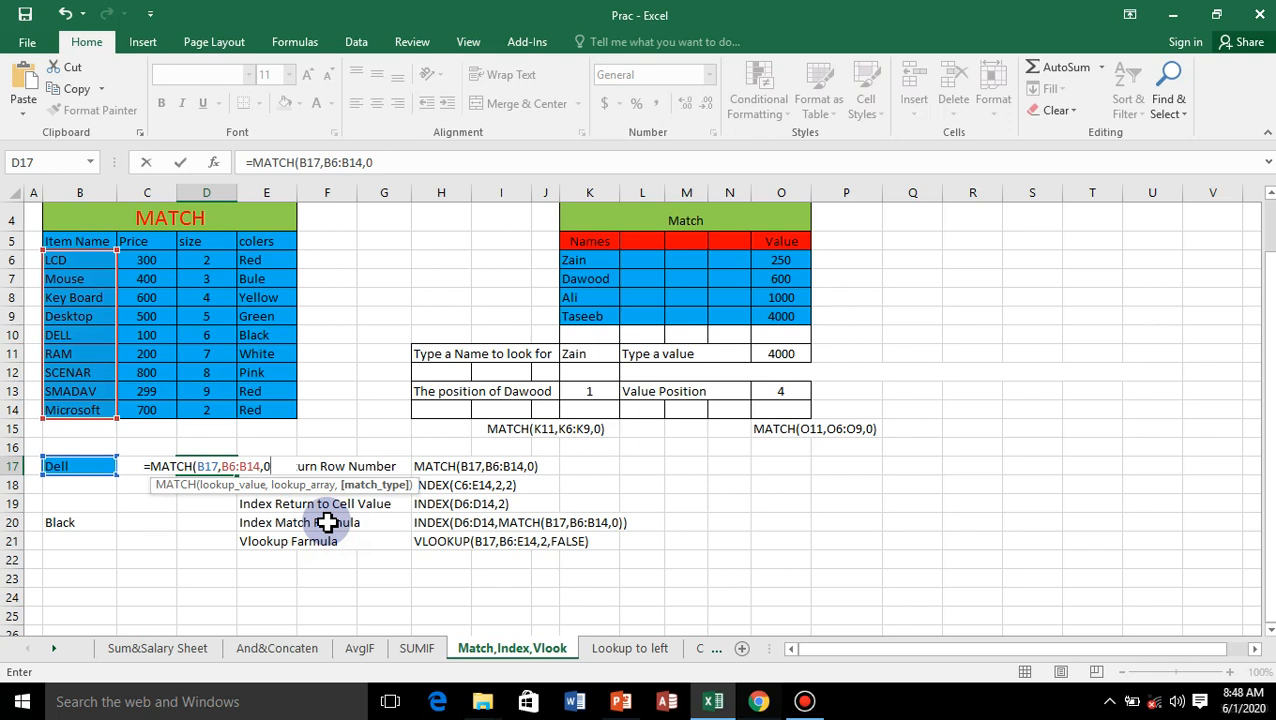
text())
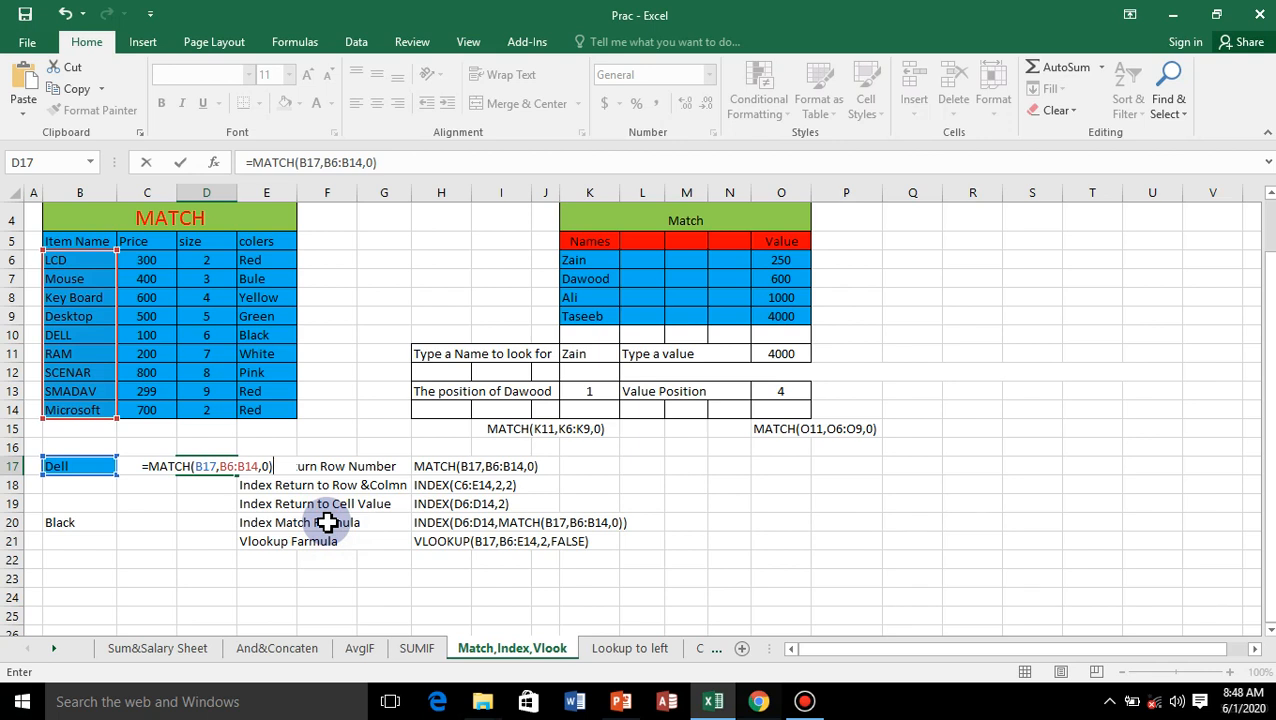
key(Return)
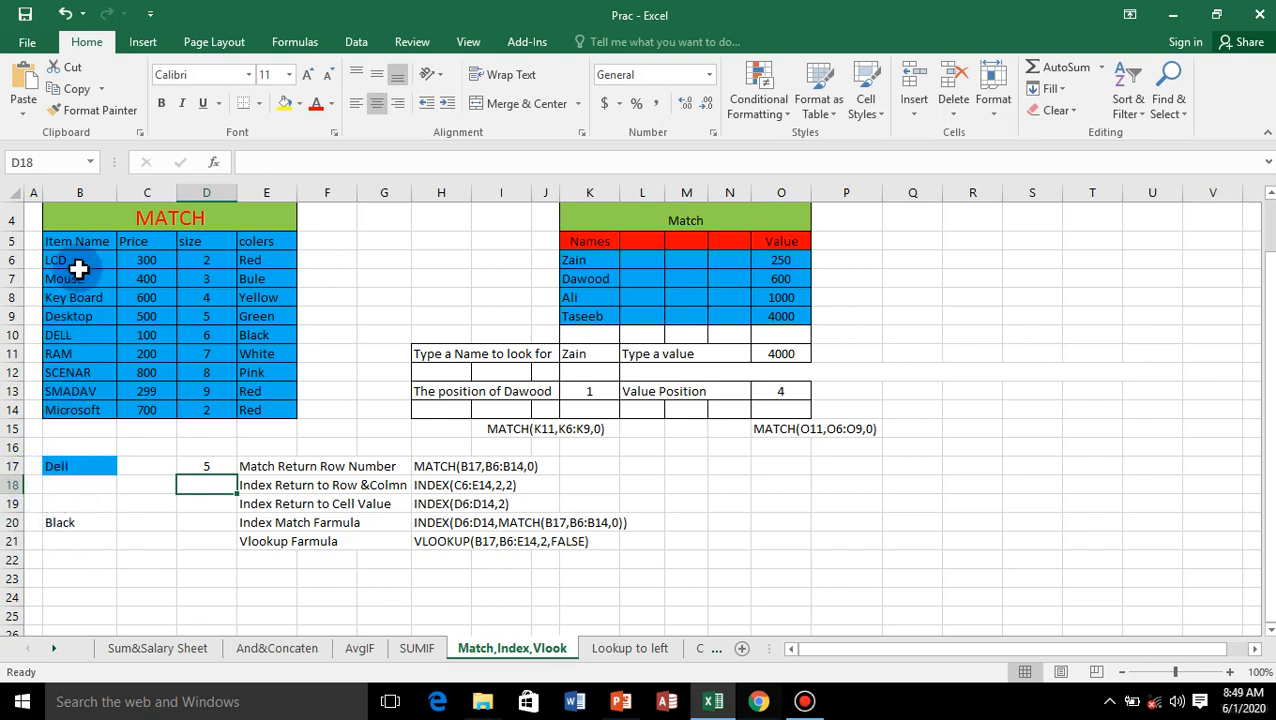
Step: Change the lookup item in B17 to Ram and clear the contents of cell B20
click(60, 341)
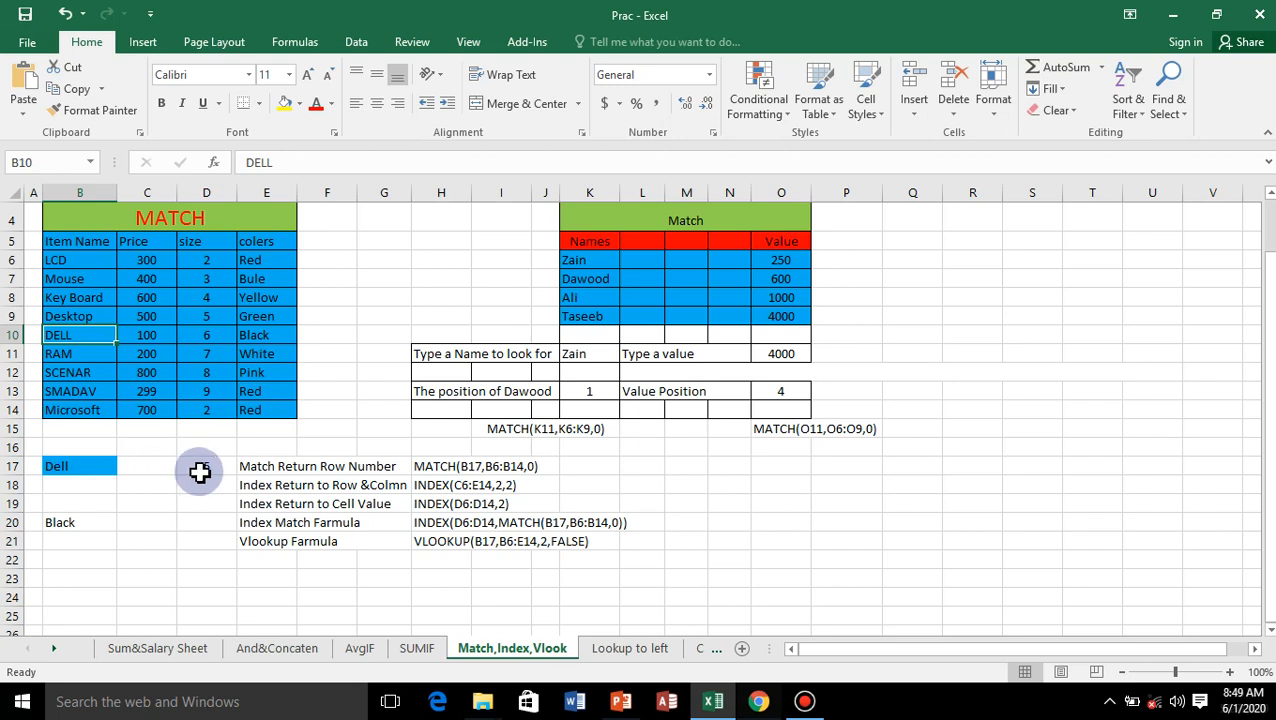
click(75, 465)
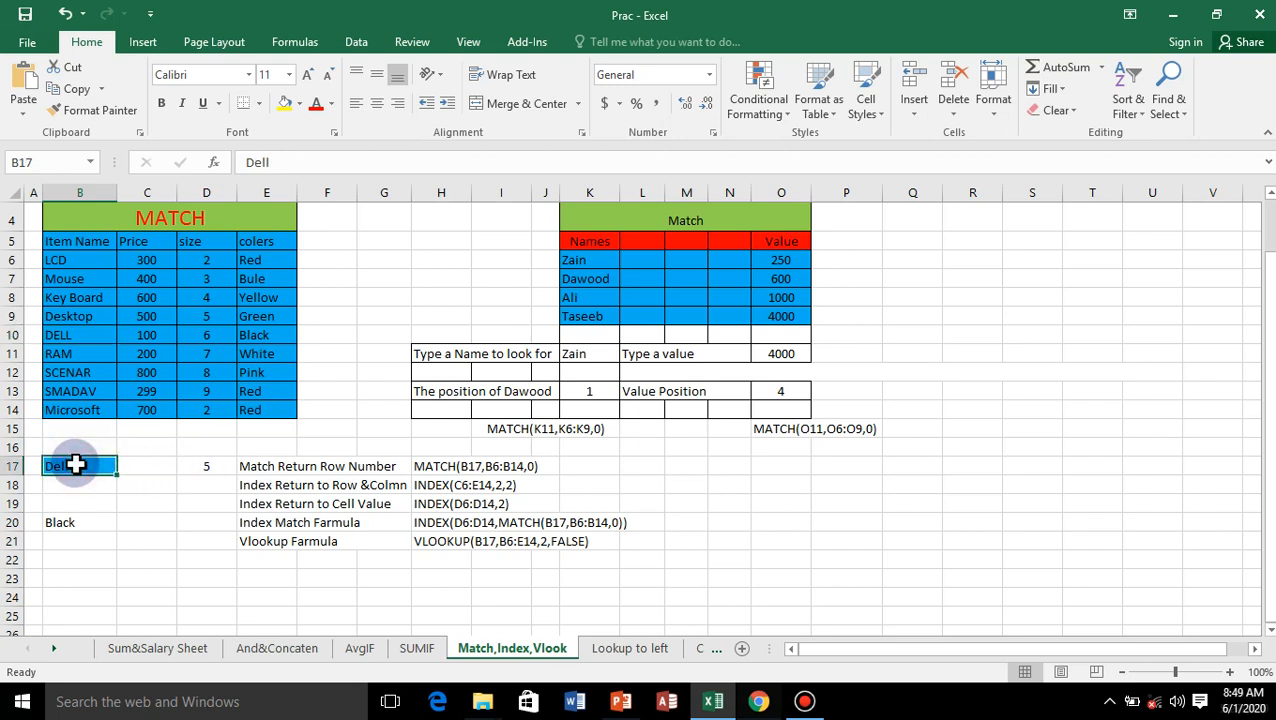
text(R)
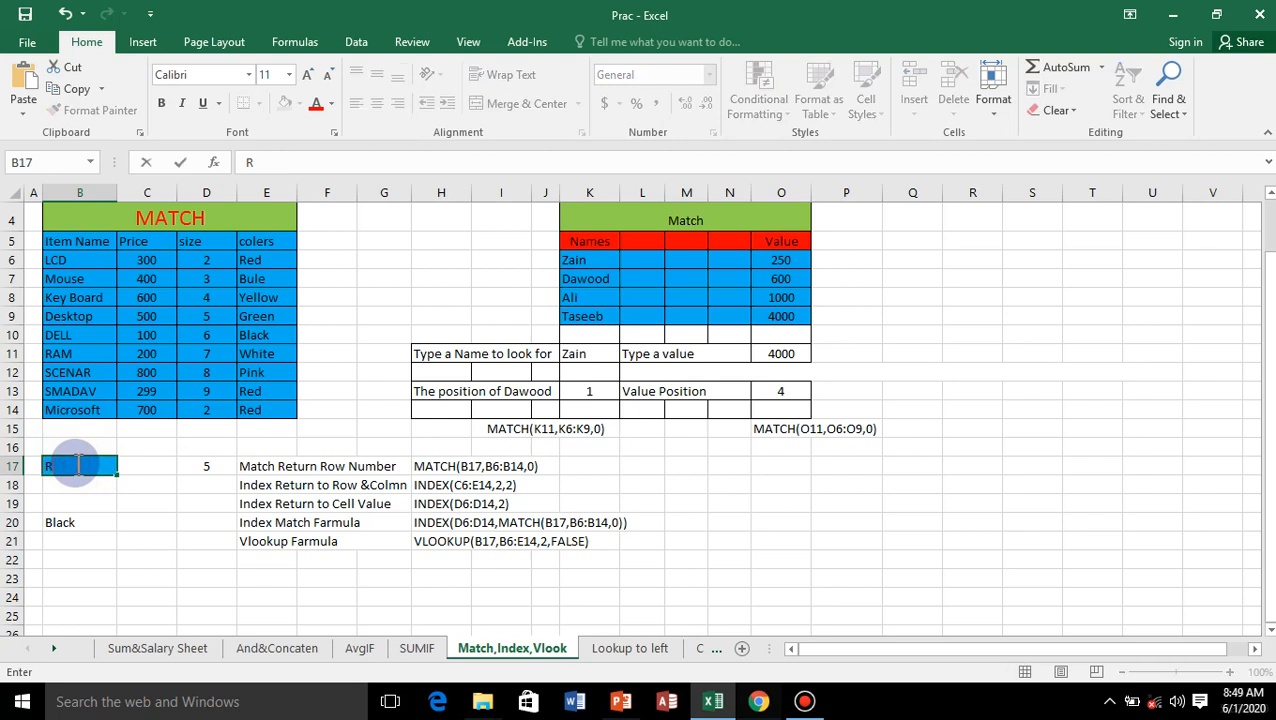
text(am)
key(Return)
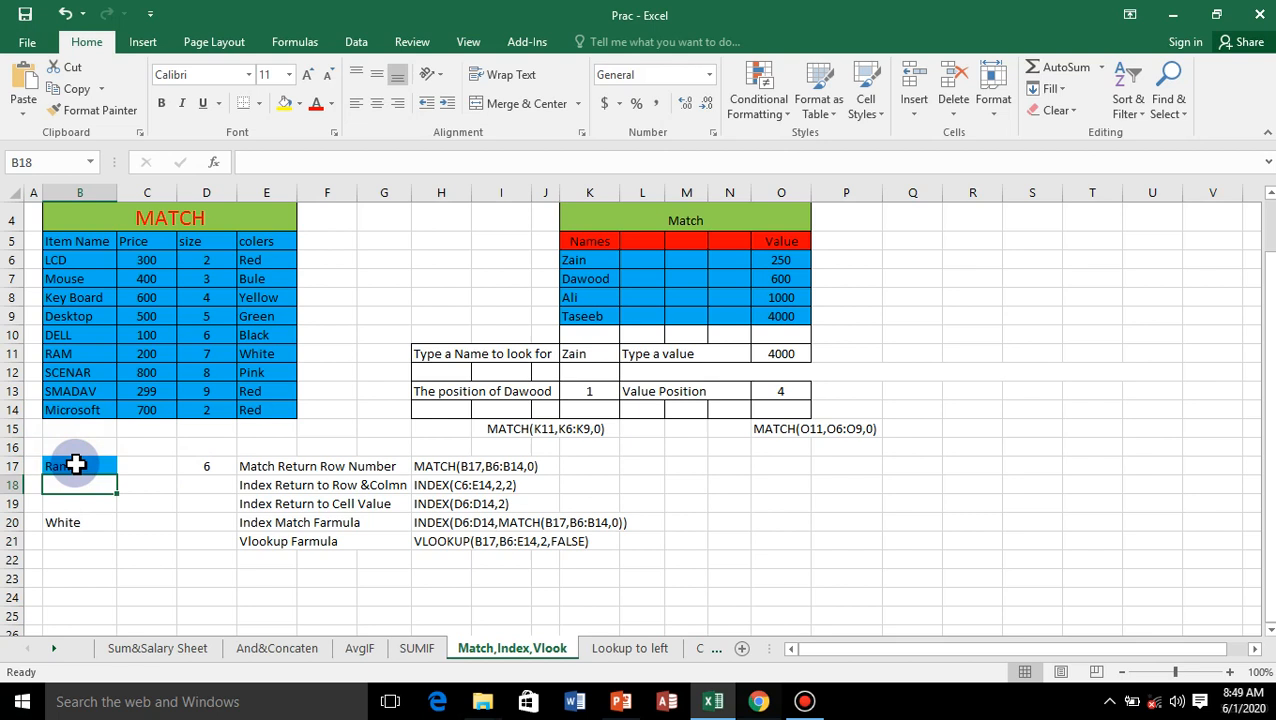
click(66, 522)
key(Delete)
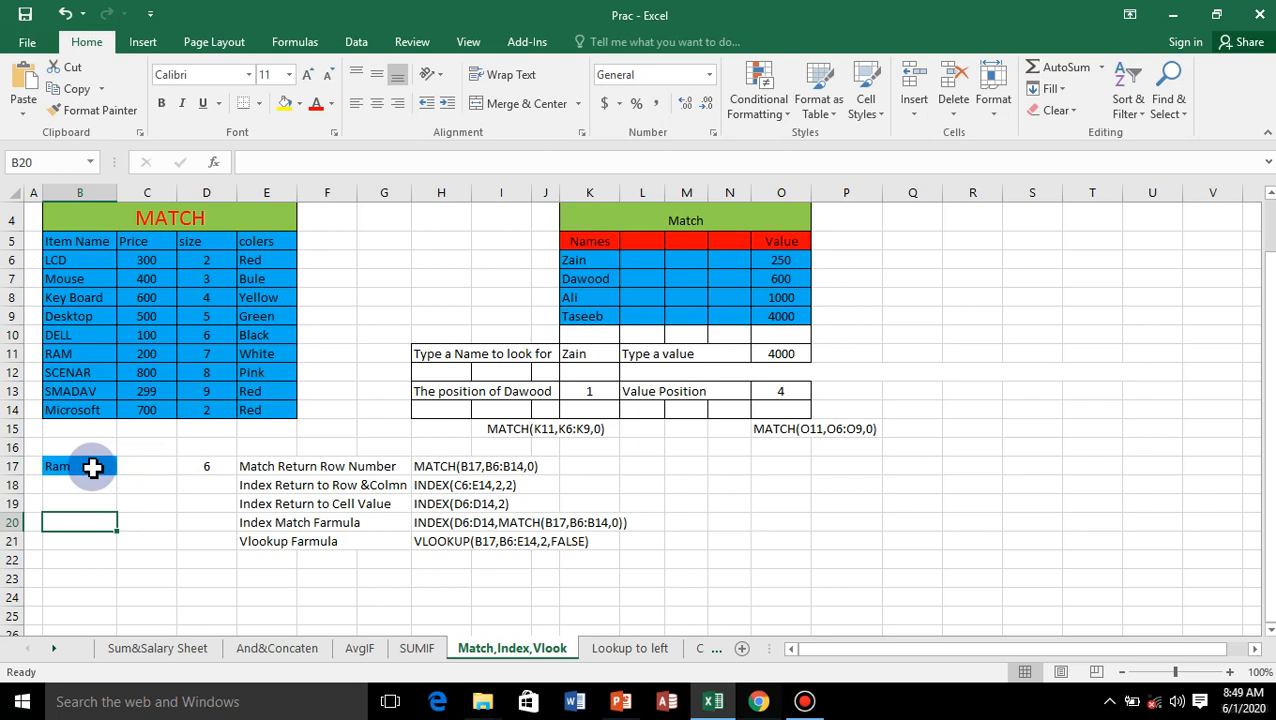
click(207, 486)
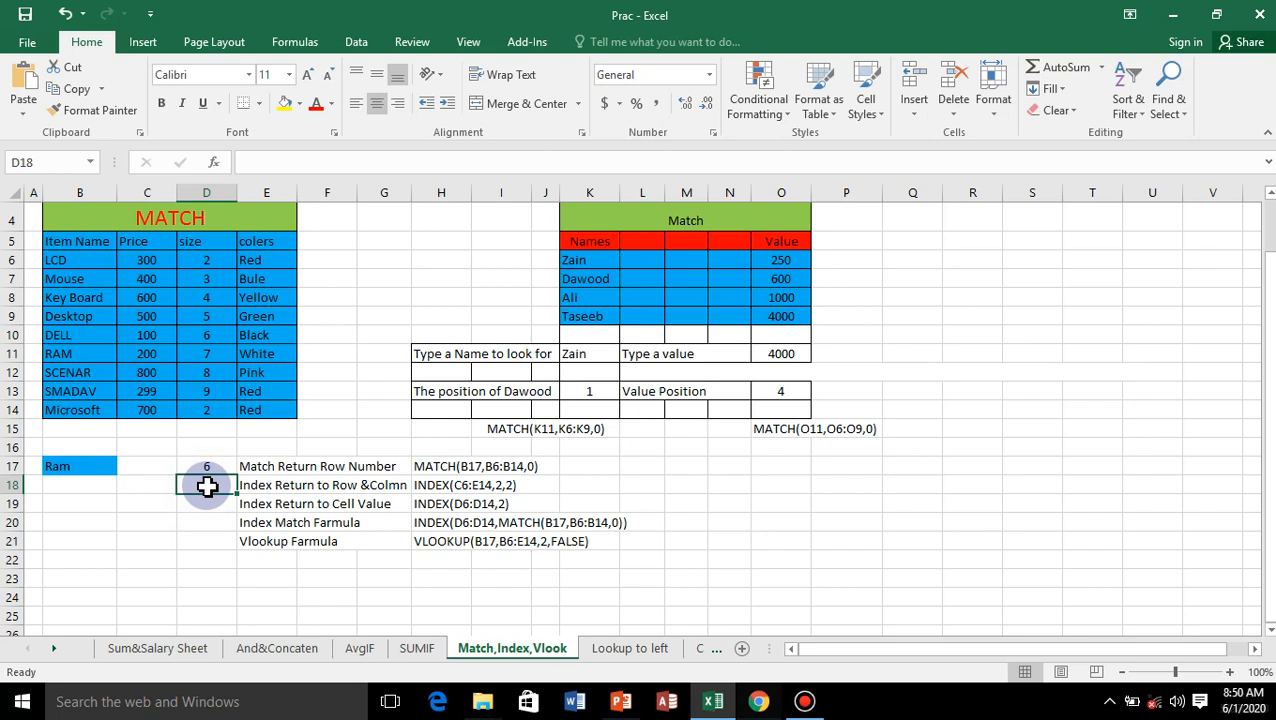
text(=)
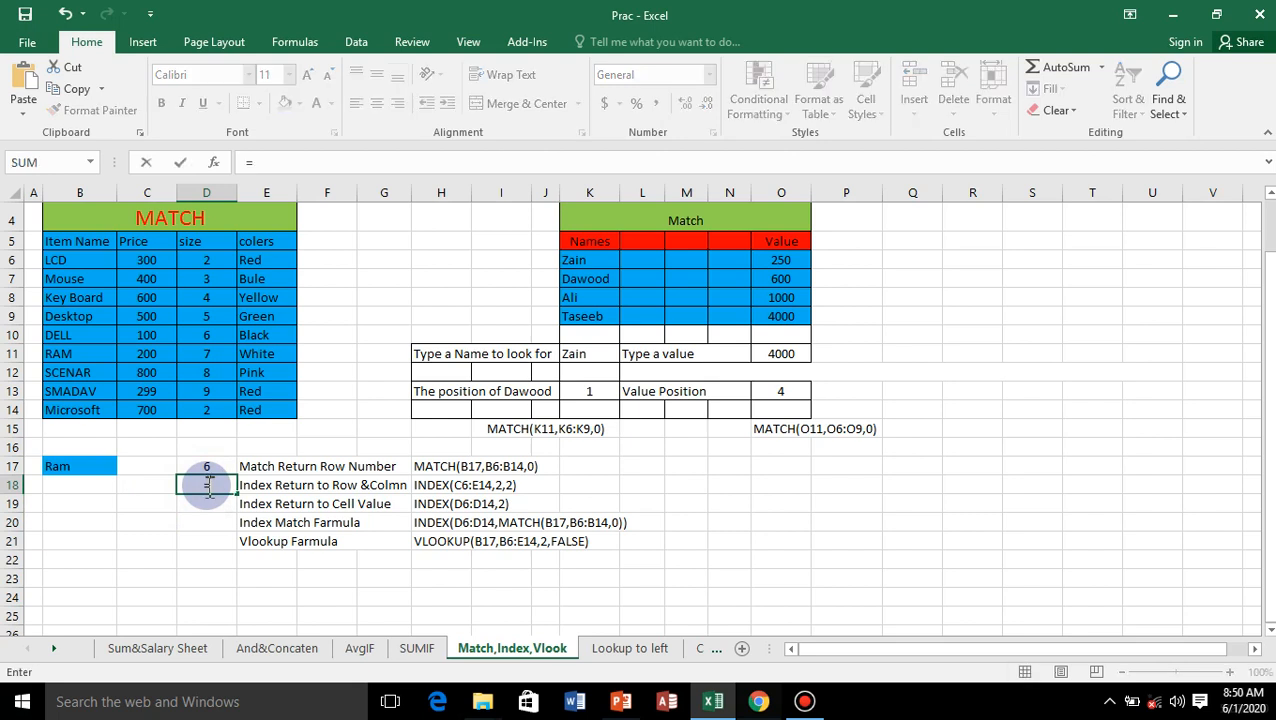
key(BackSpace)
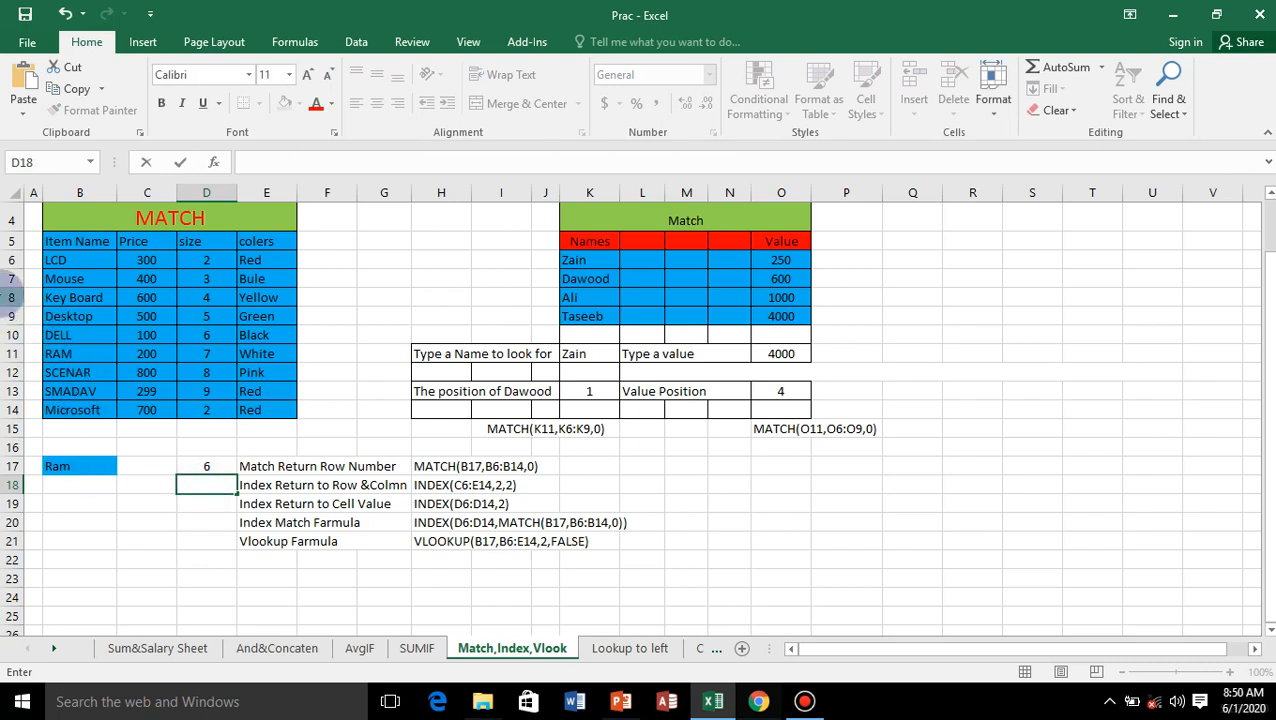
click(150, 300)
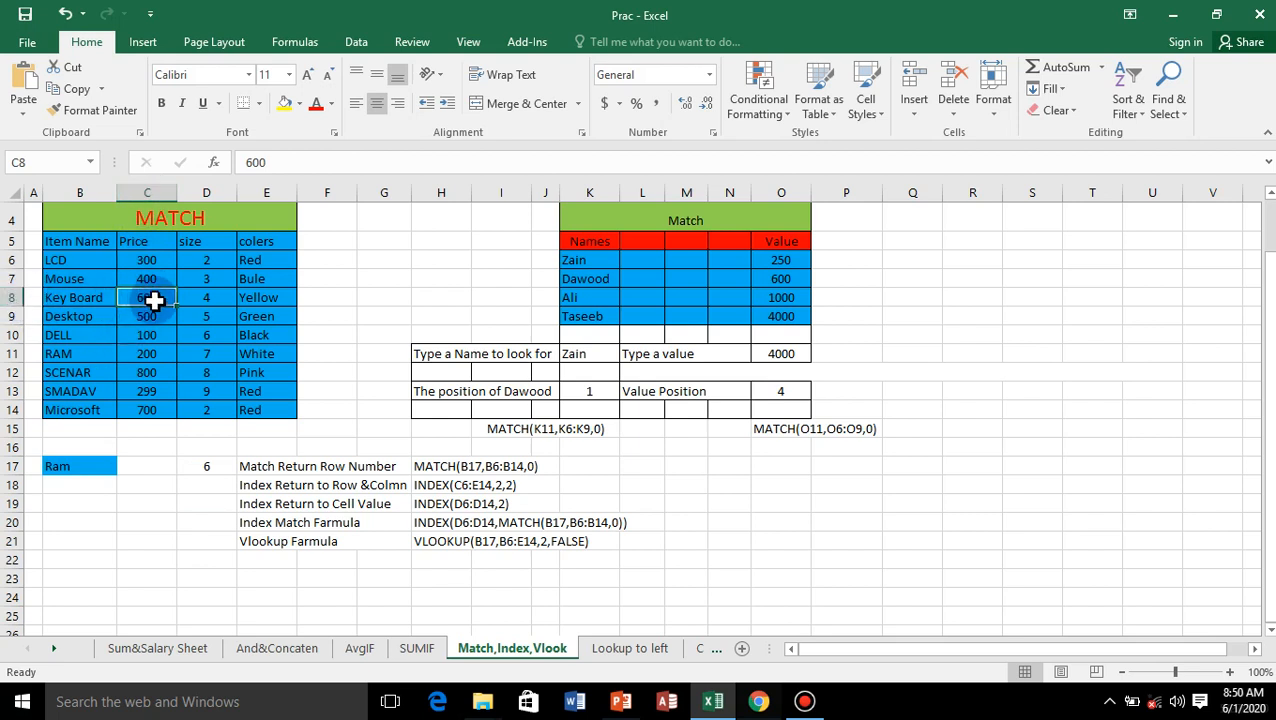
Step: Start an INDEX formula in D18 with the price, size and colour data C6:E14 as its array
click(207, 487)
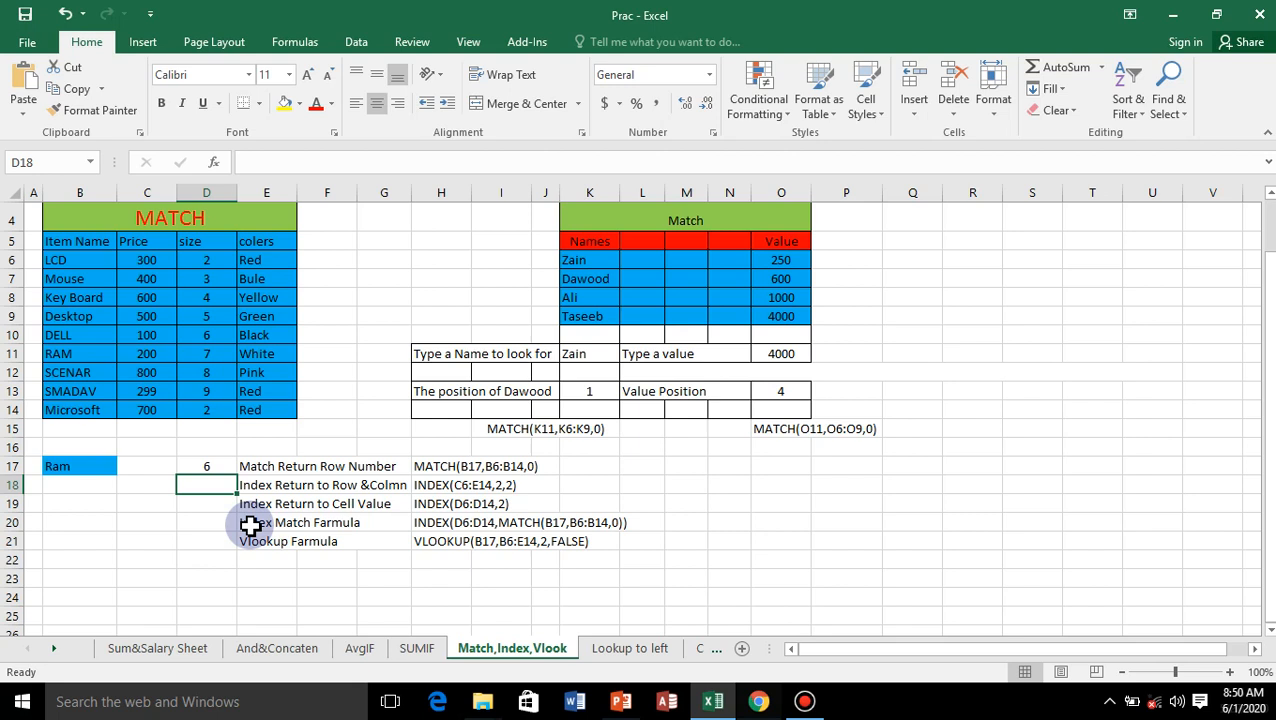
text(=)
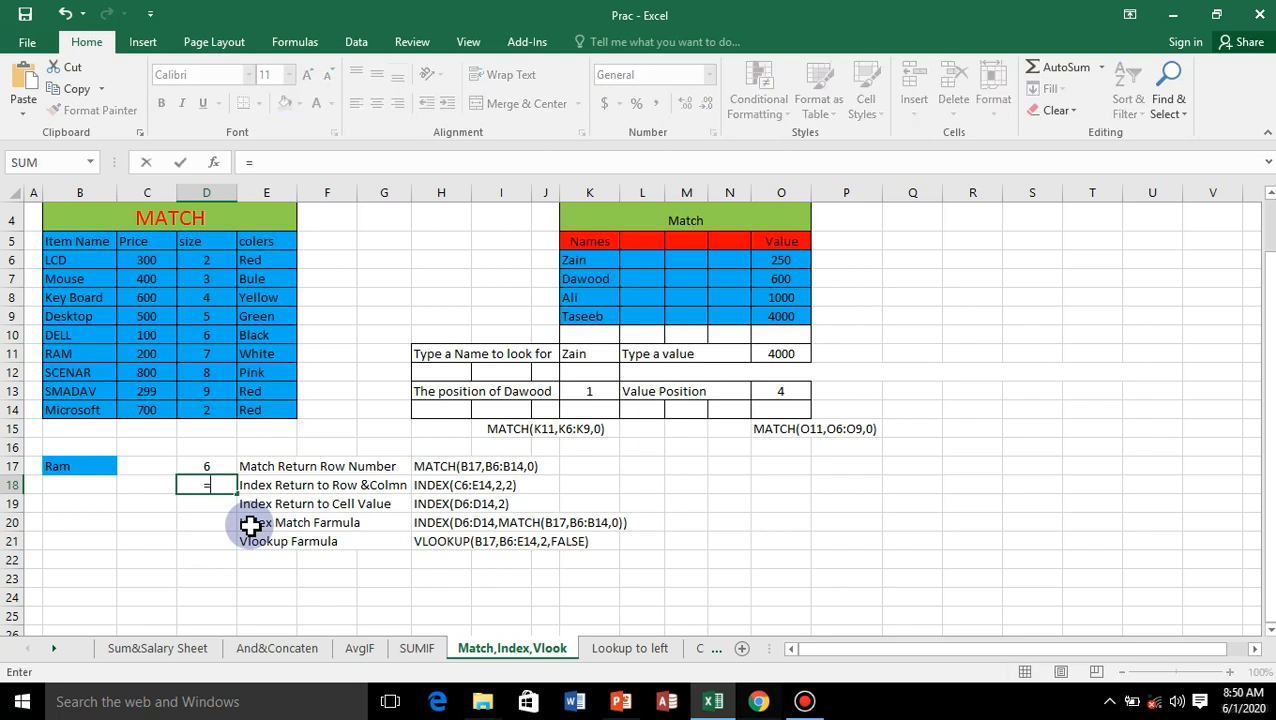
text(index)
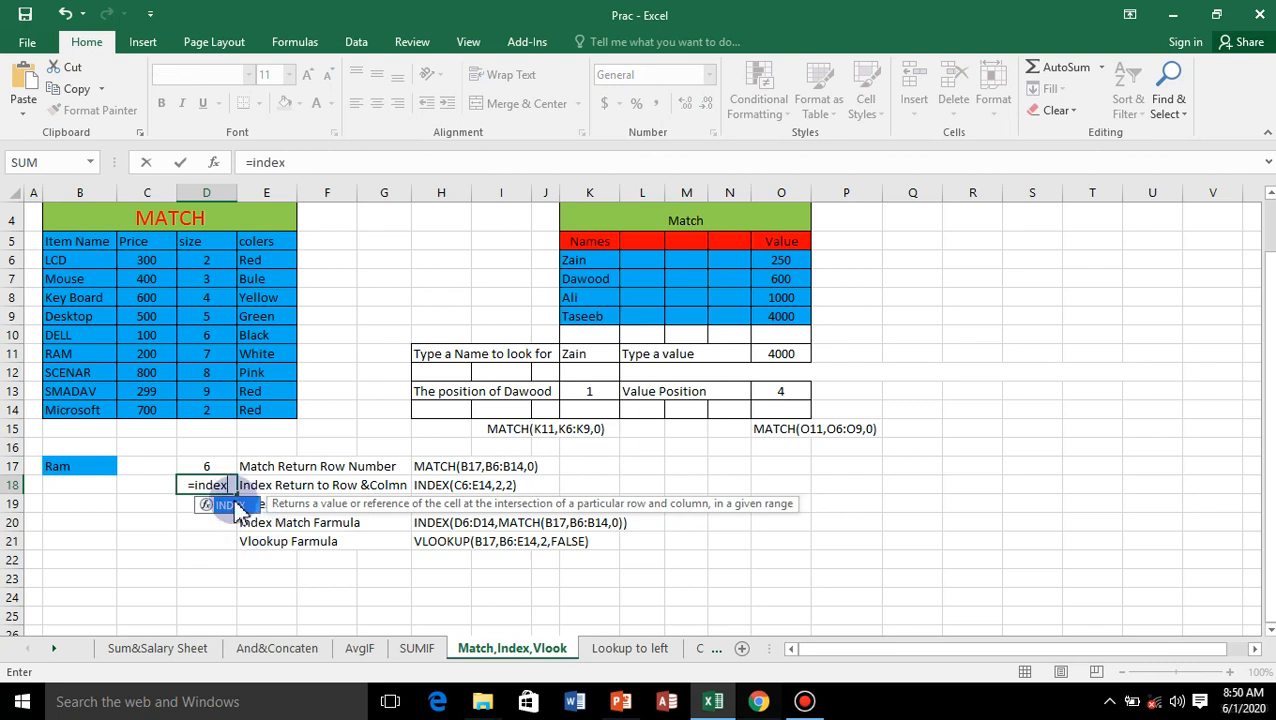
double_click(232, 505)
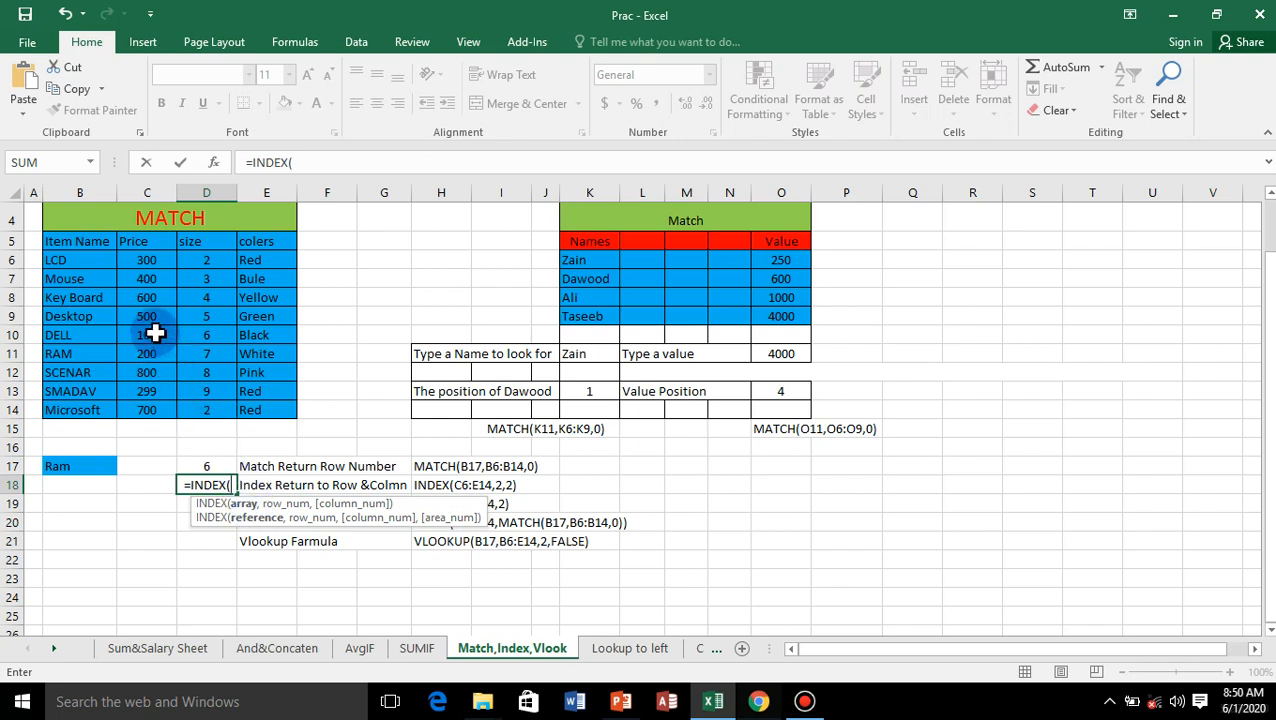
click(145, 260)
drag(145, 260, 277, 405)
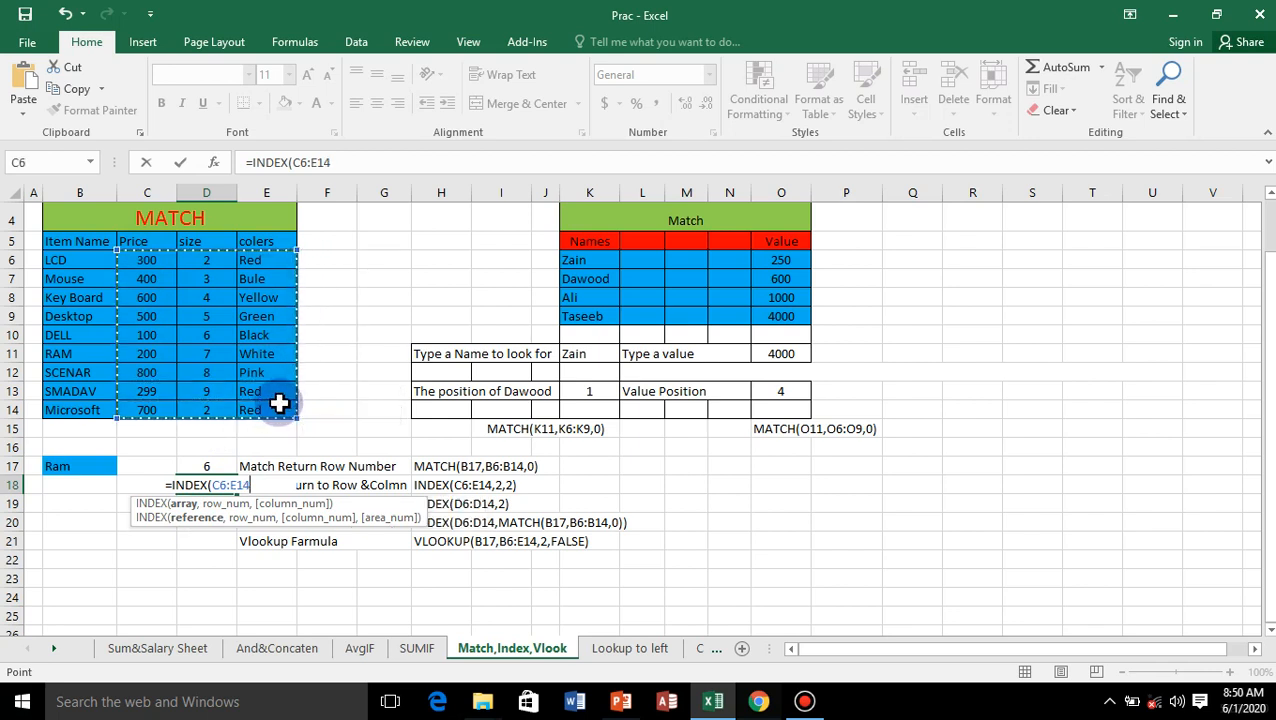
text(,)
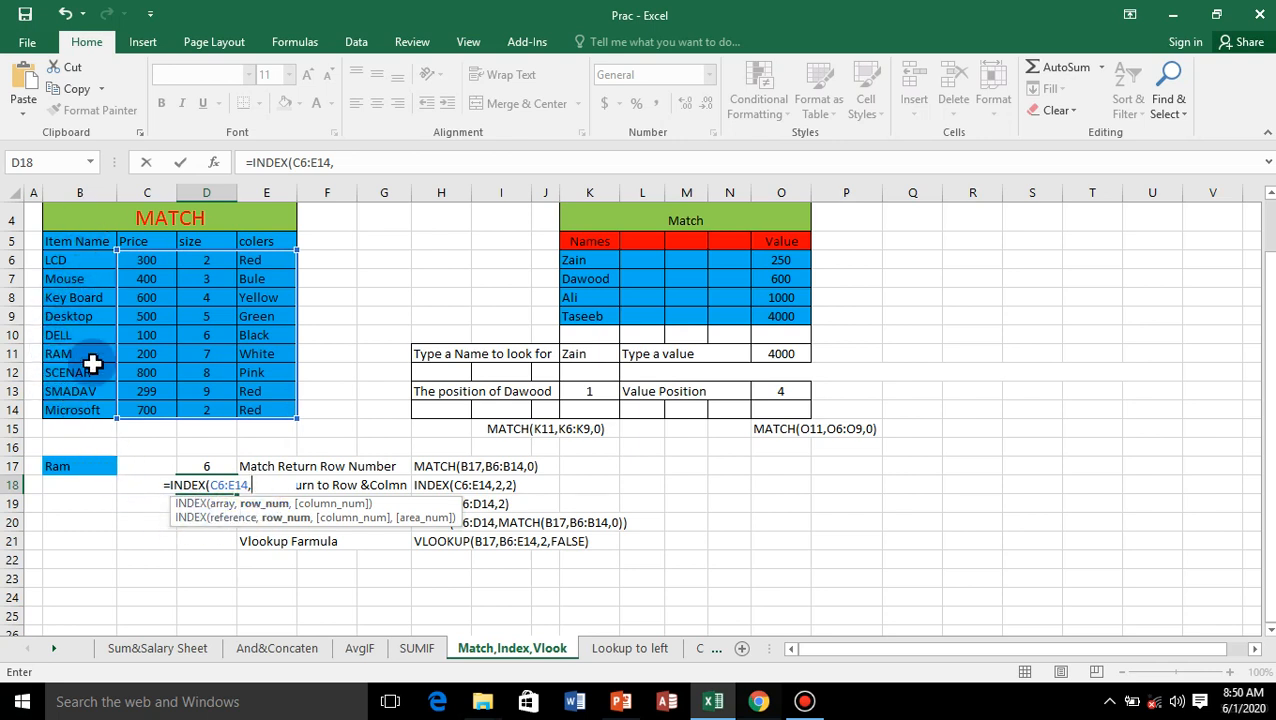
click(218, 466)
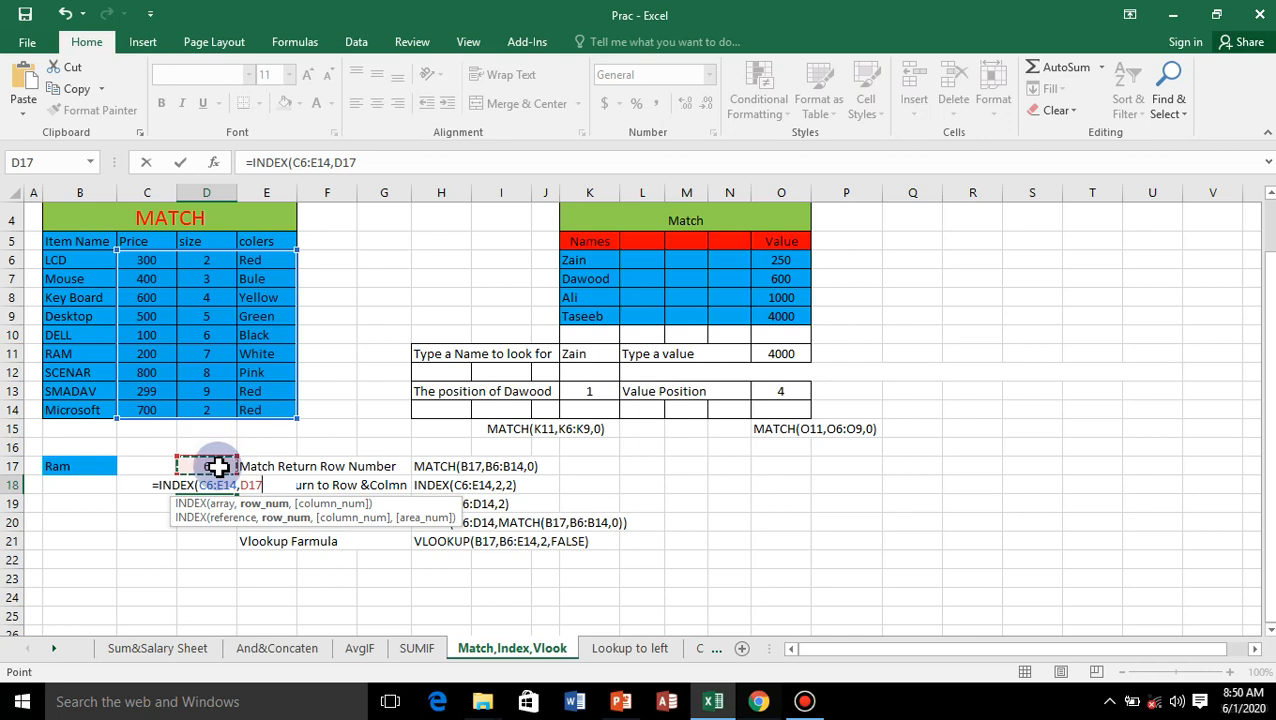
key(BackSpace)
key(BackSpace)
key(BackSpace)
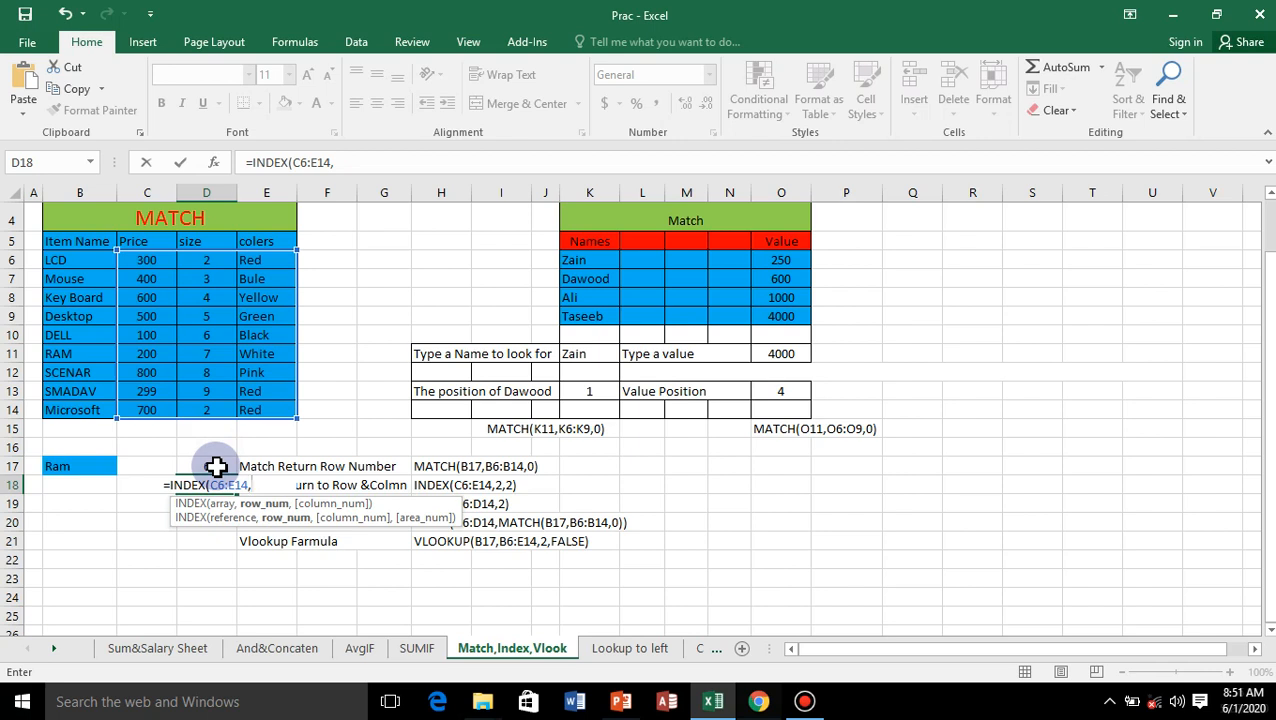
Step: Complete the INDEX formula in D18 with row number 4 and column number 2
text(4)
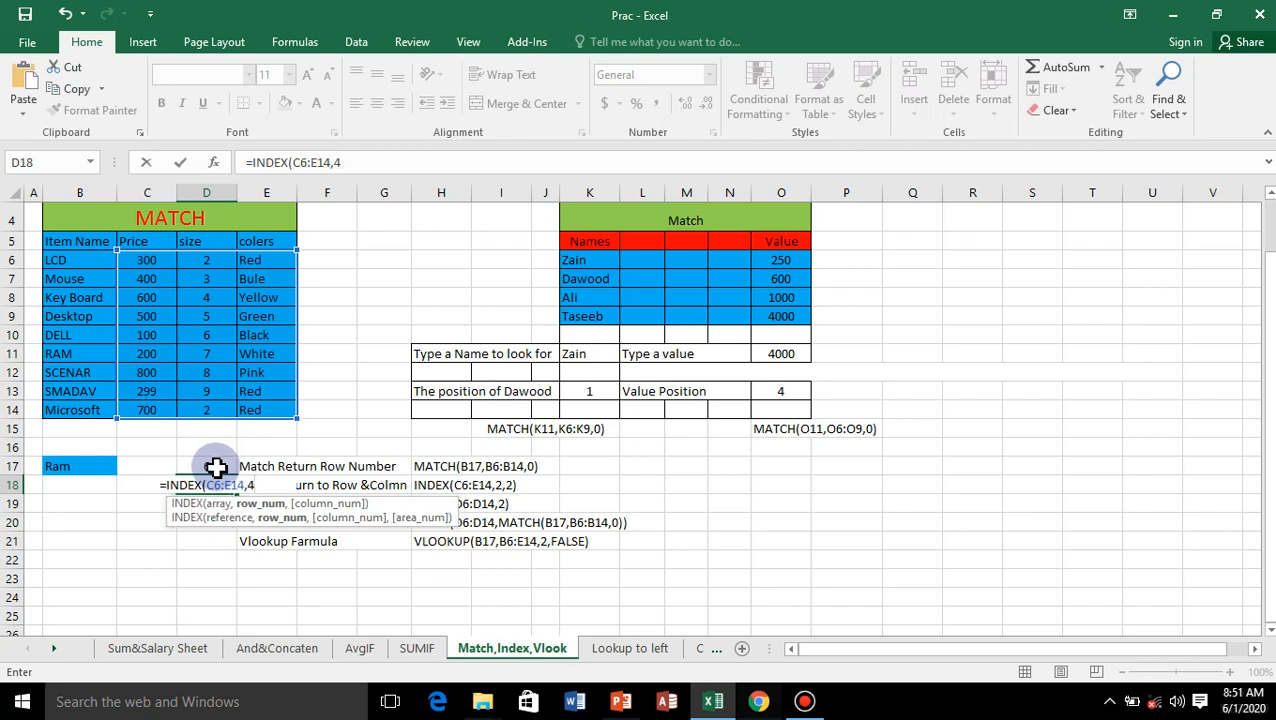
text(,)
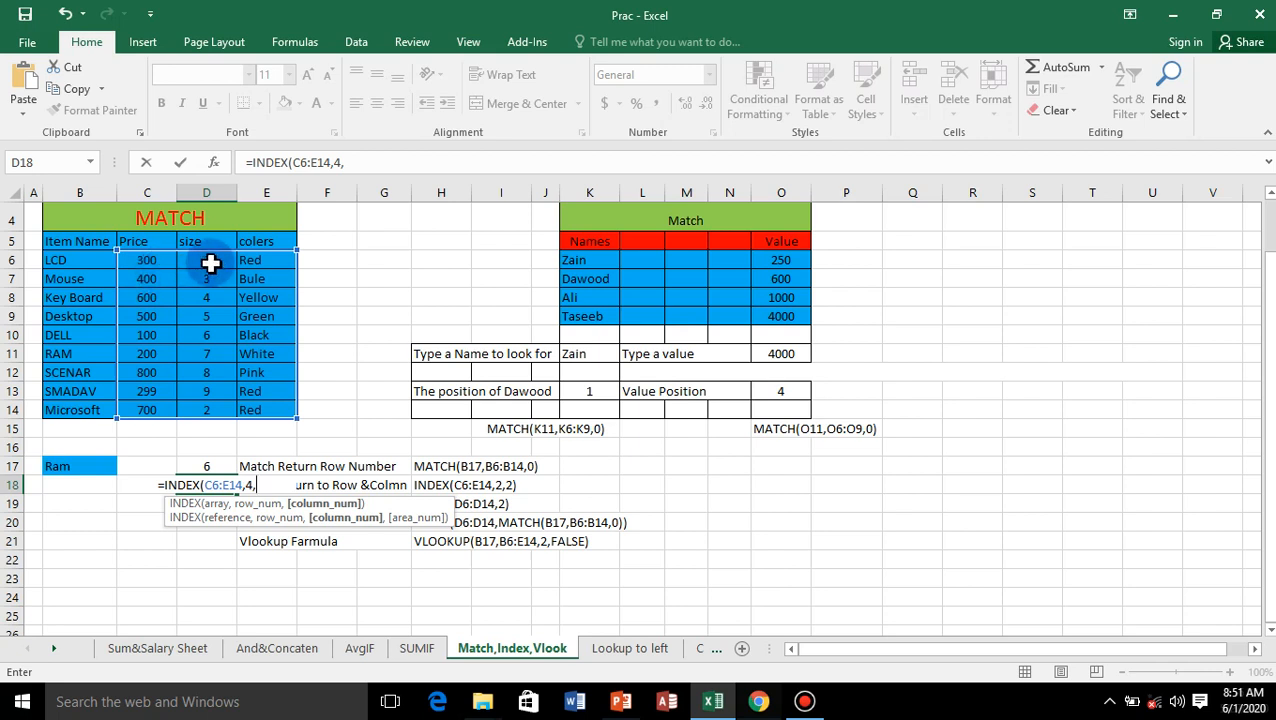
text(2)
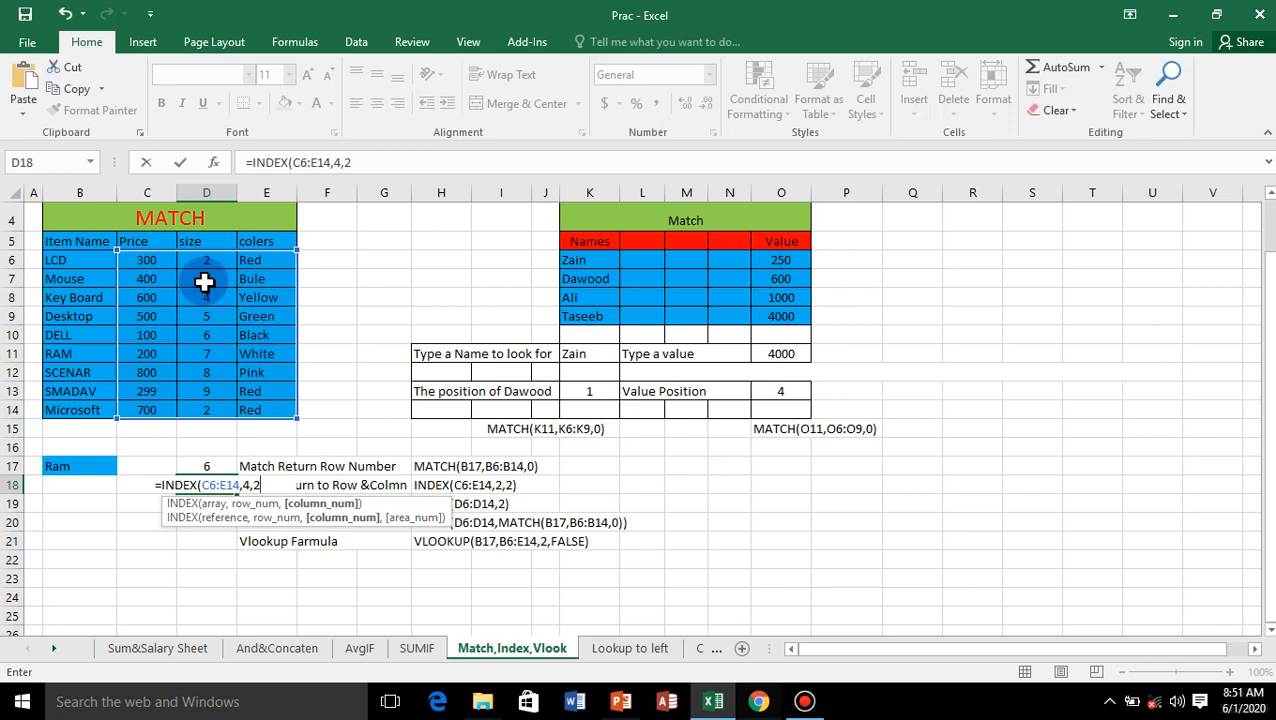
text())
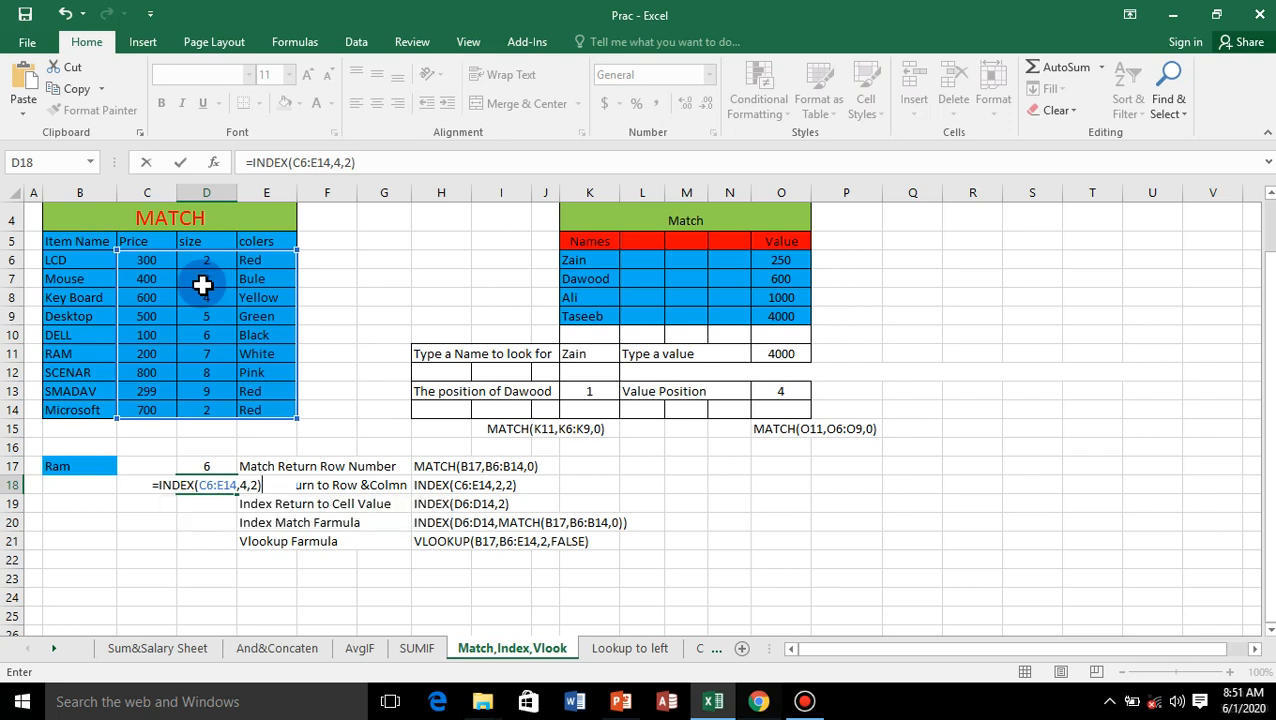
key(Return)
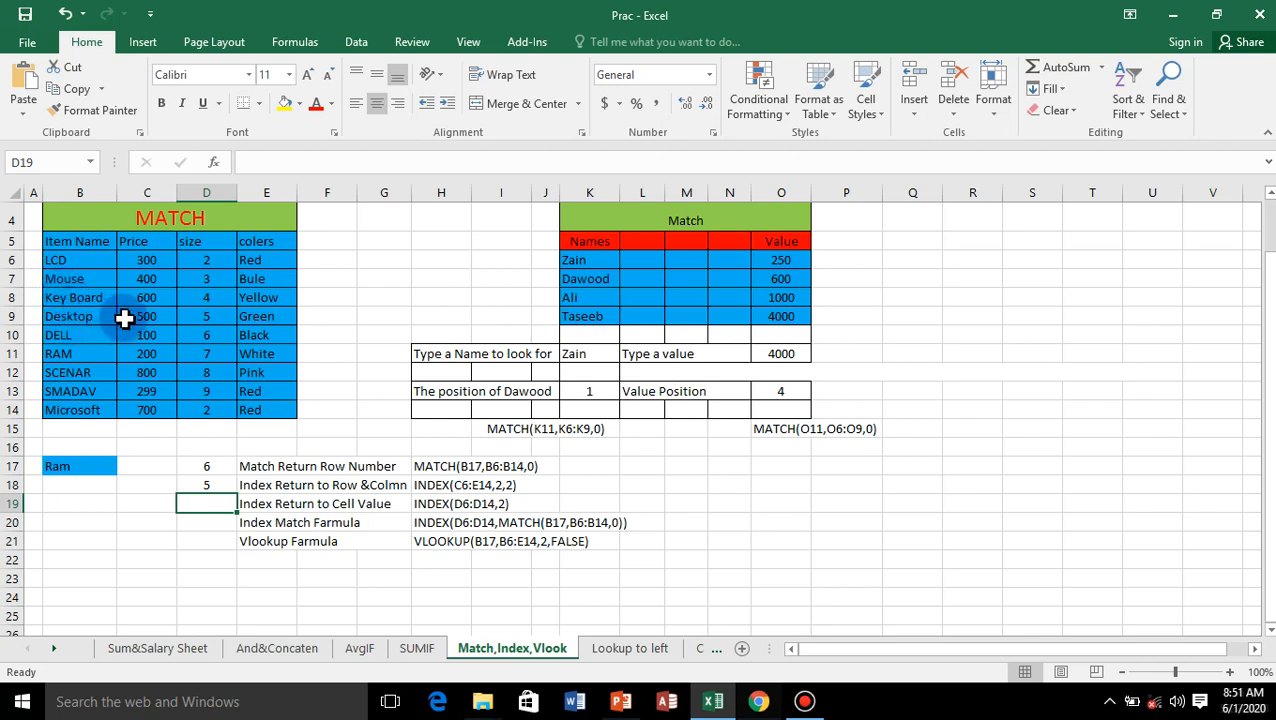
key(Up)
key(Up)
key(Up)
key(Up)
key(Up)
key(Up)
key(Up)
key(Up)
key(Up)
key(Up)
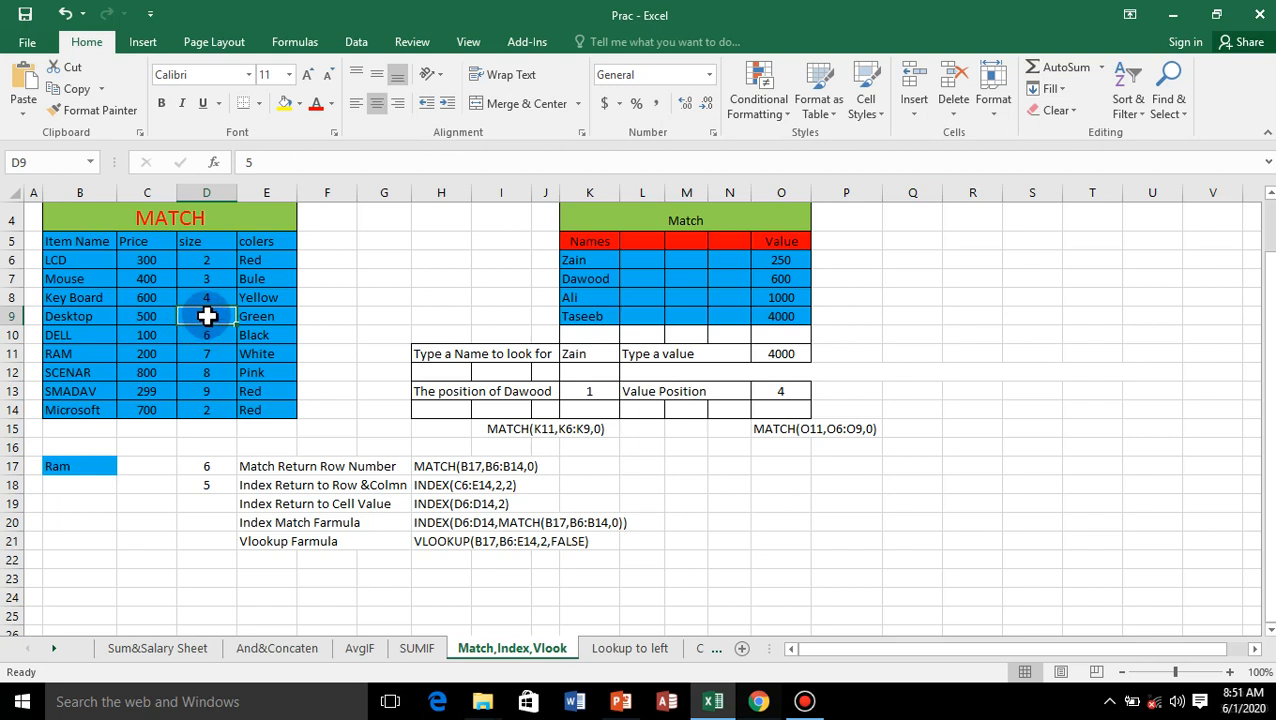
Step: Enter =INDEX(D6:D14,4) in D19 to return the fourth value of the size column
click(215, 505)
text(=)
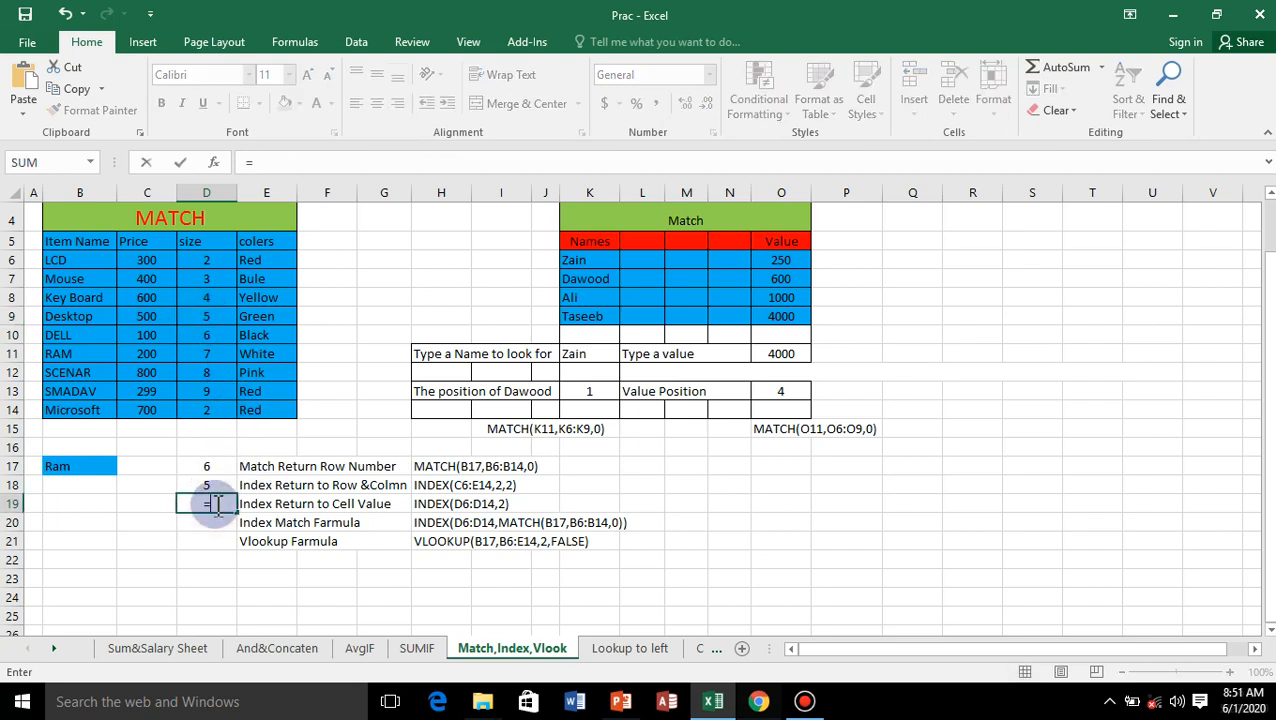
text(i)
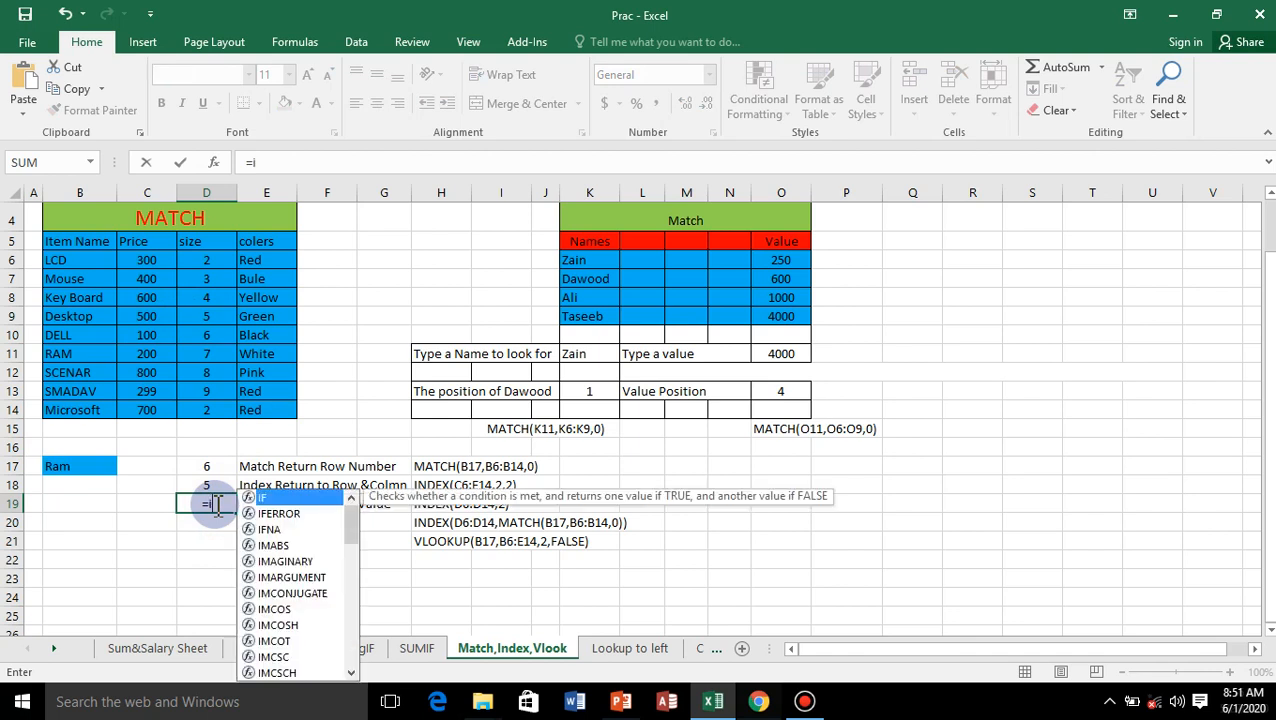
text(ndex)
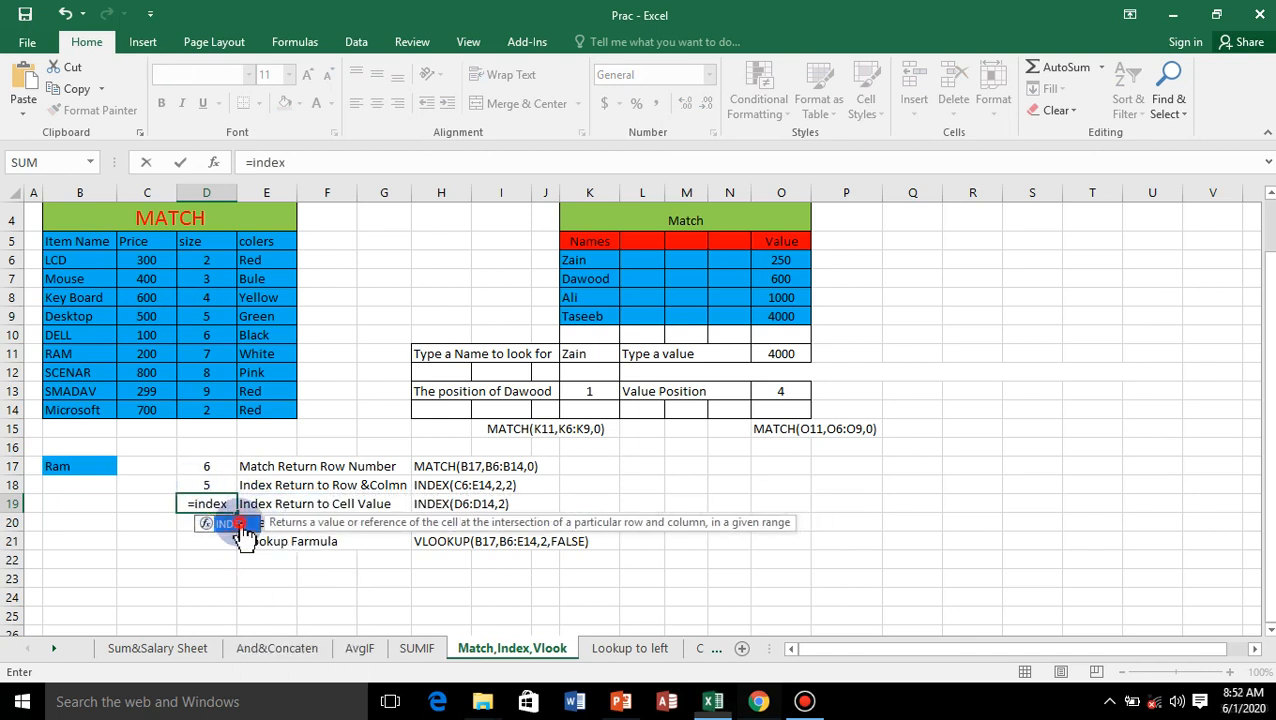
key(Tab)
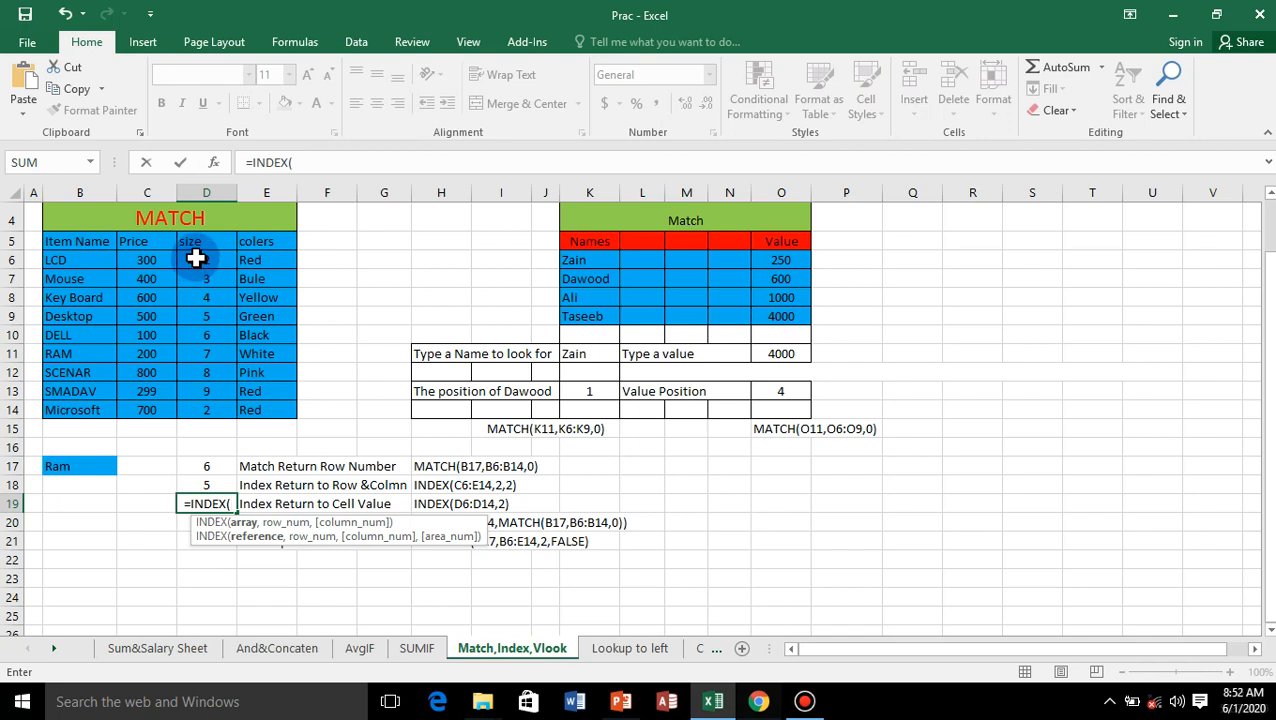
drag(196, 258, 194, 402)
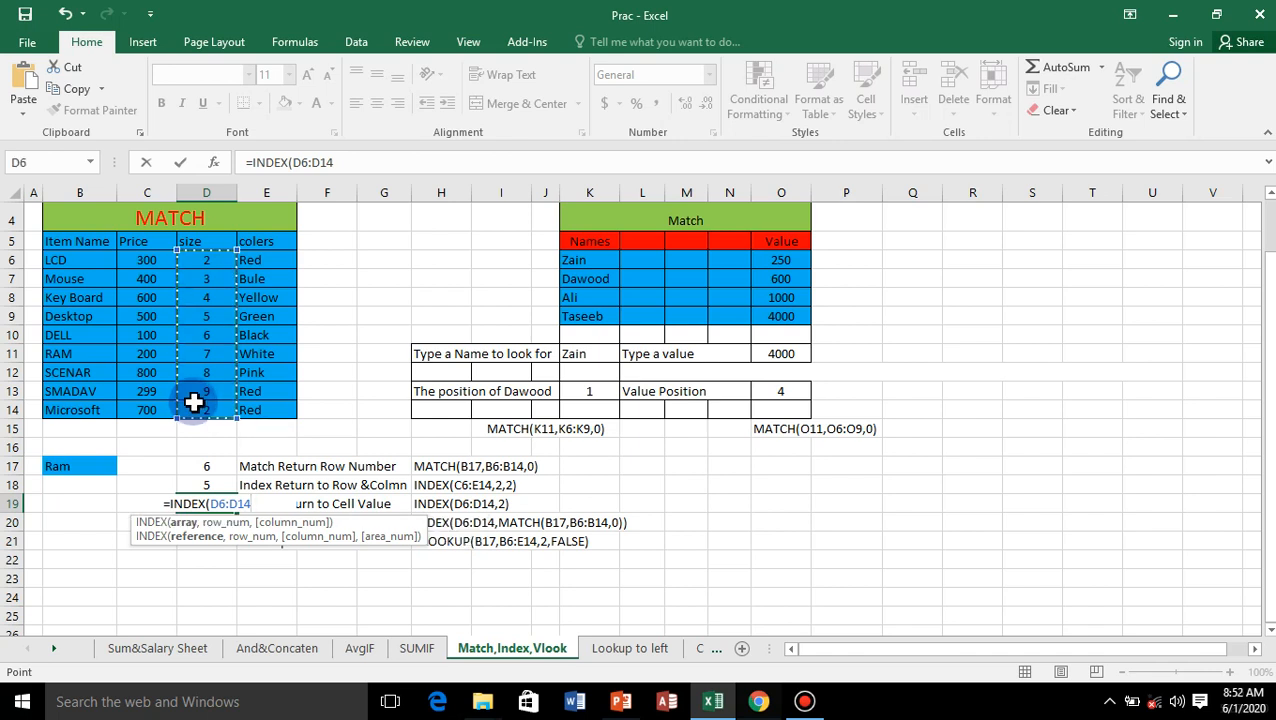
text(,)
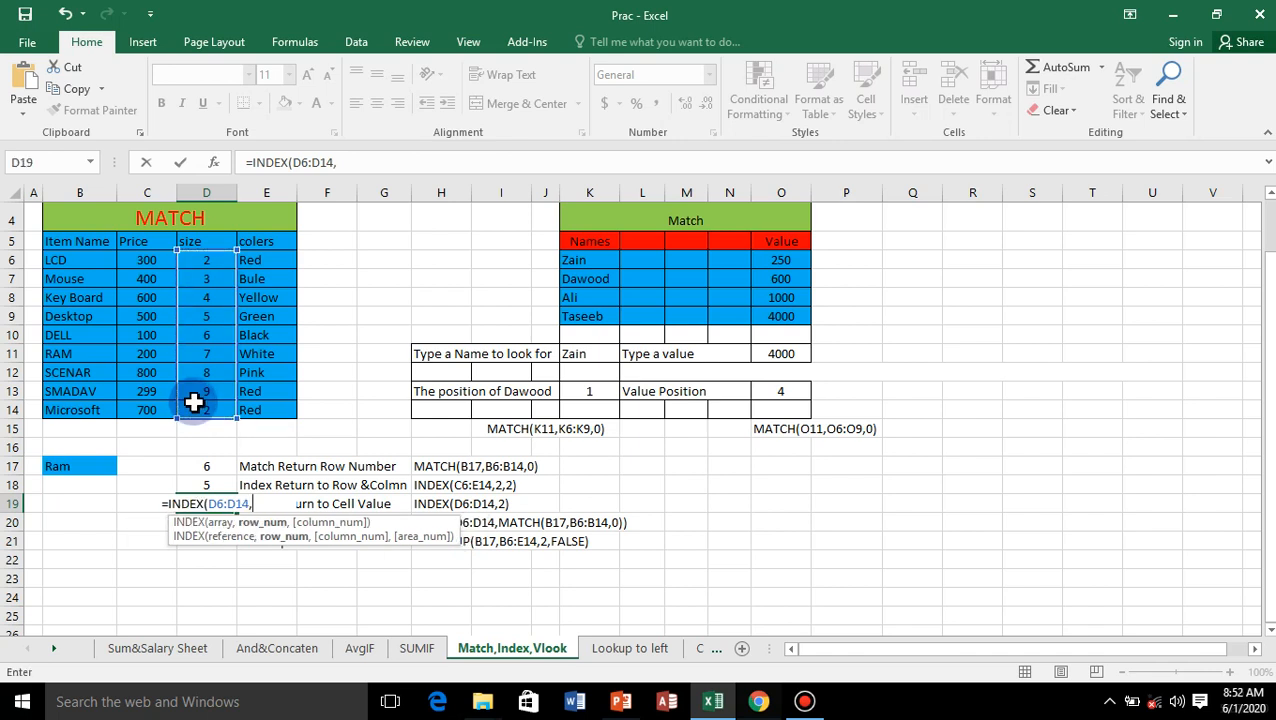
text(4)
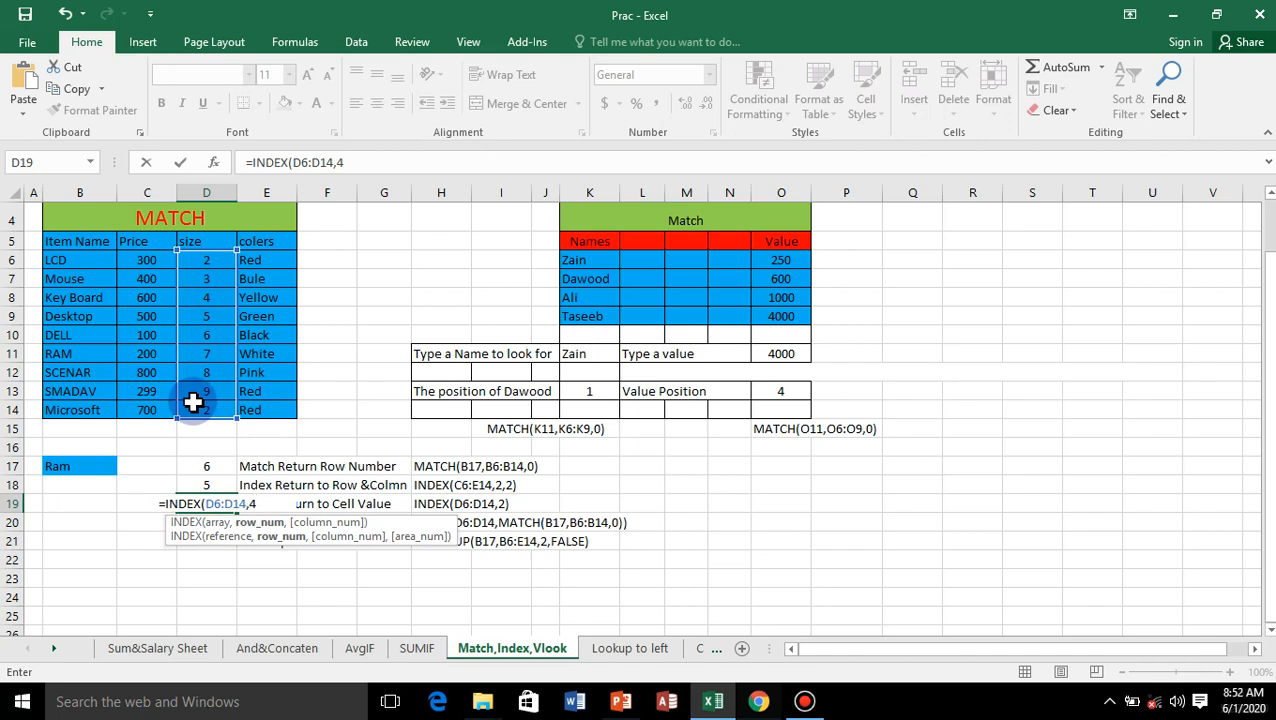
text())
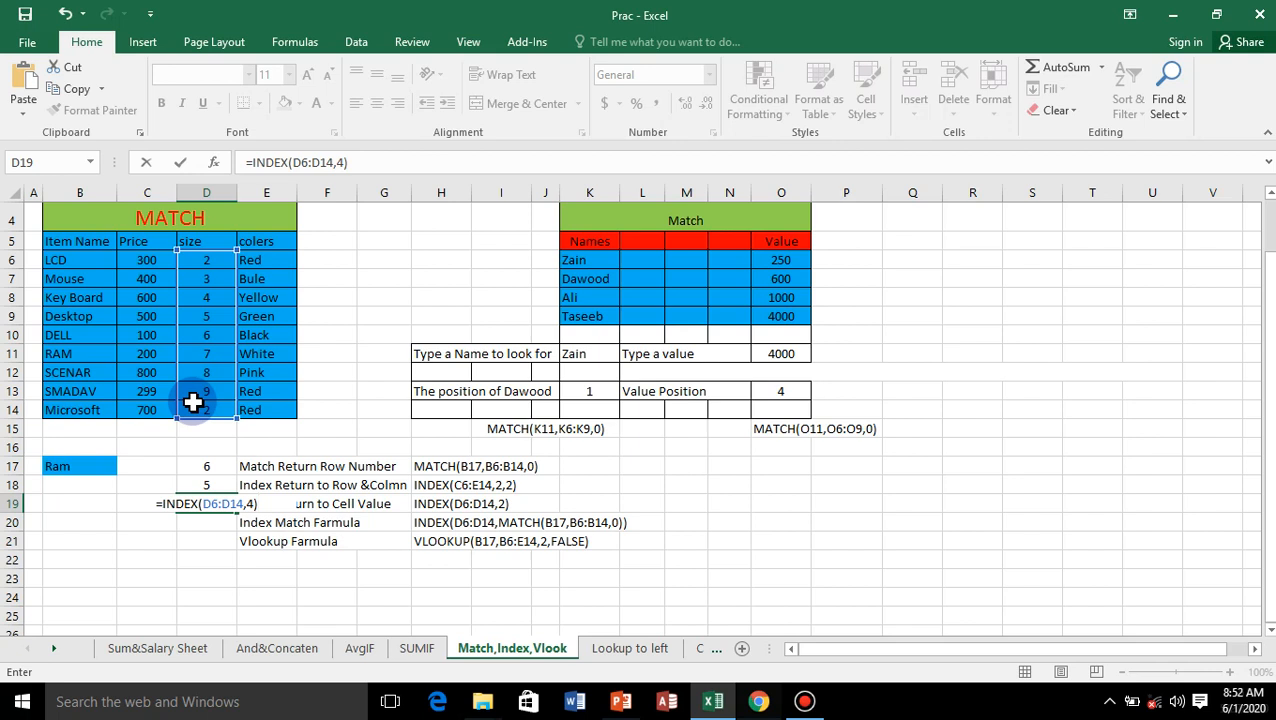
key(Return)
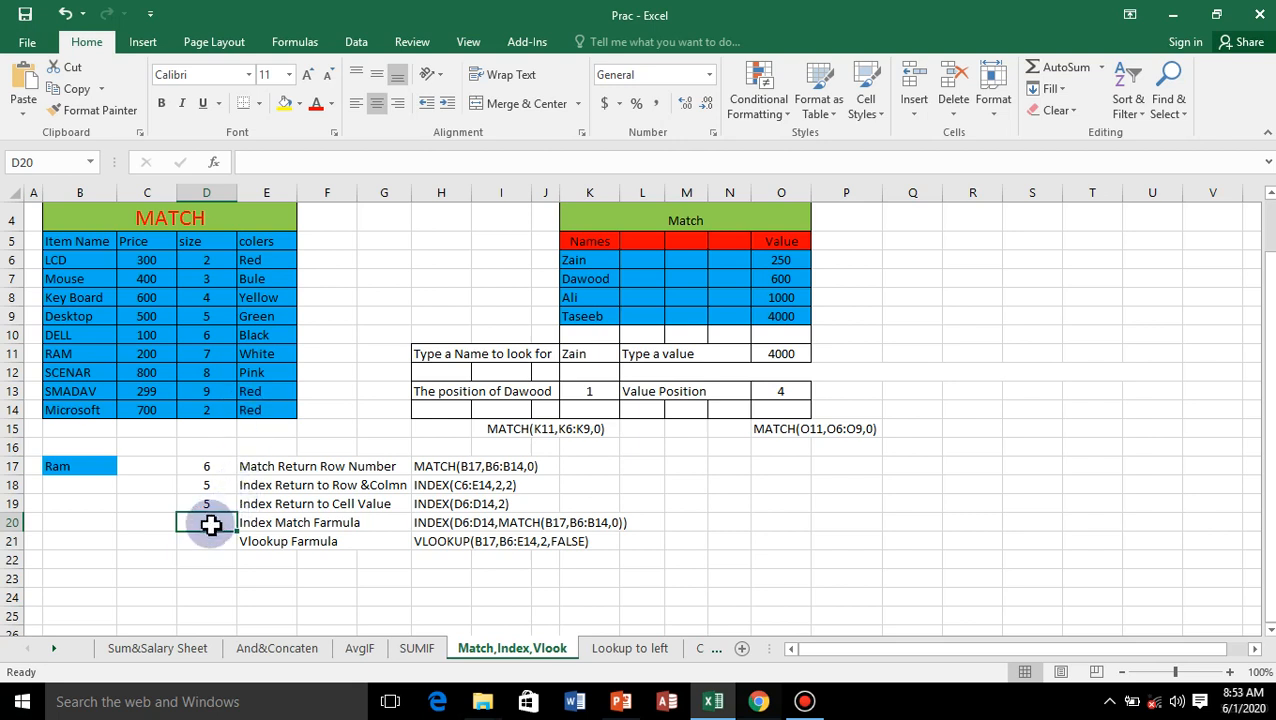
Step: Start an INDEX formula in D20 with the price column C6:C14 as its array
text(=)
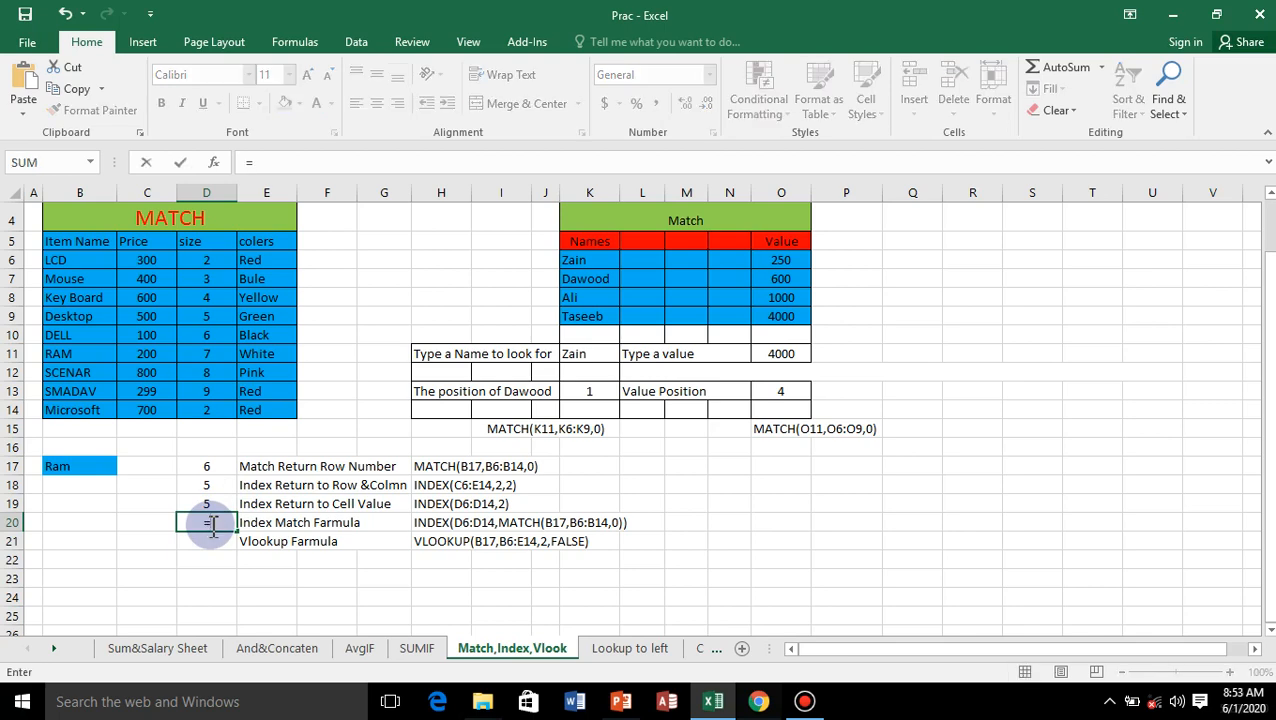
text(in)
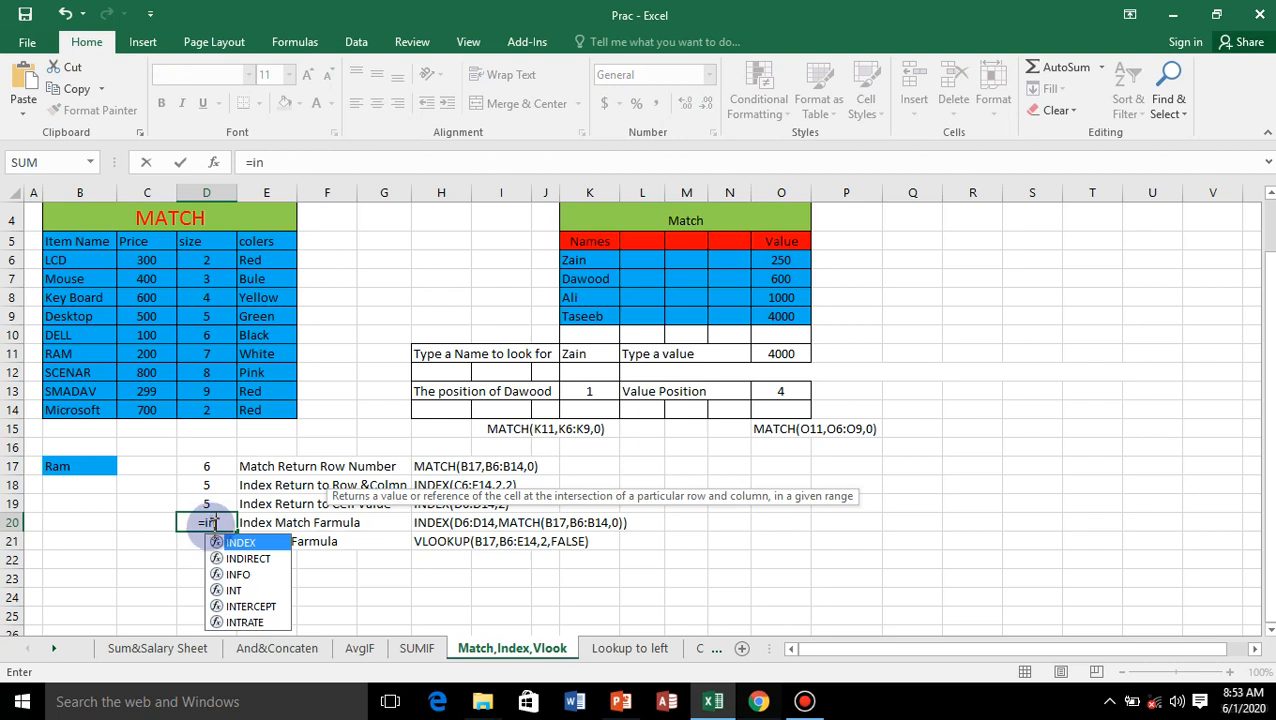
double_click(258, 545)
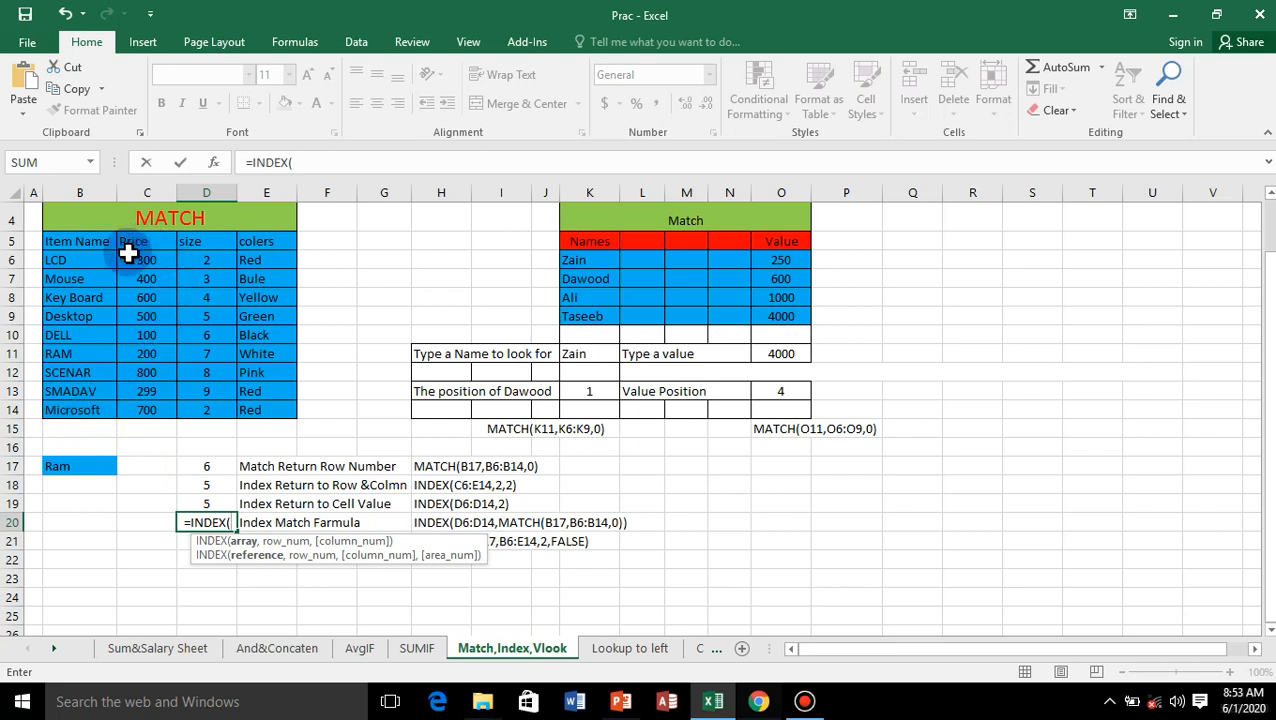
drag(130, 258, 133, 414)
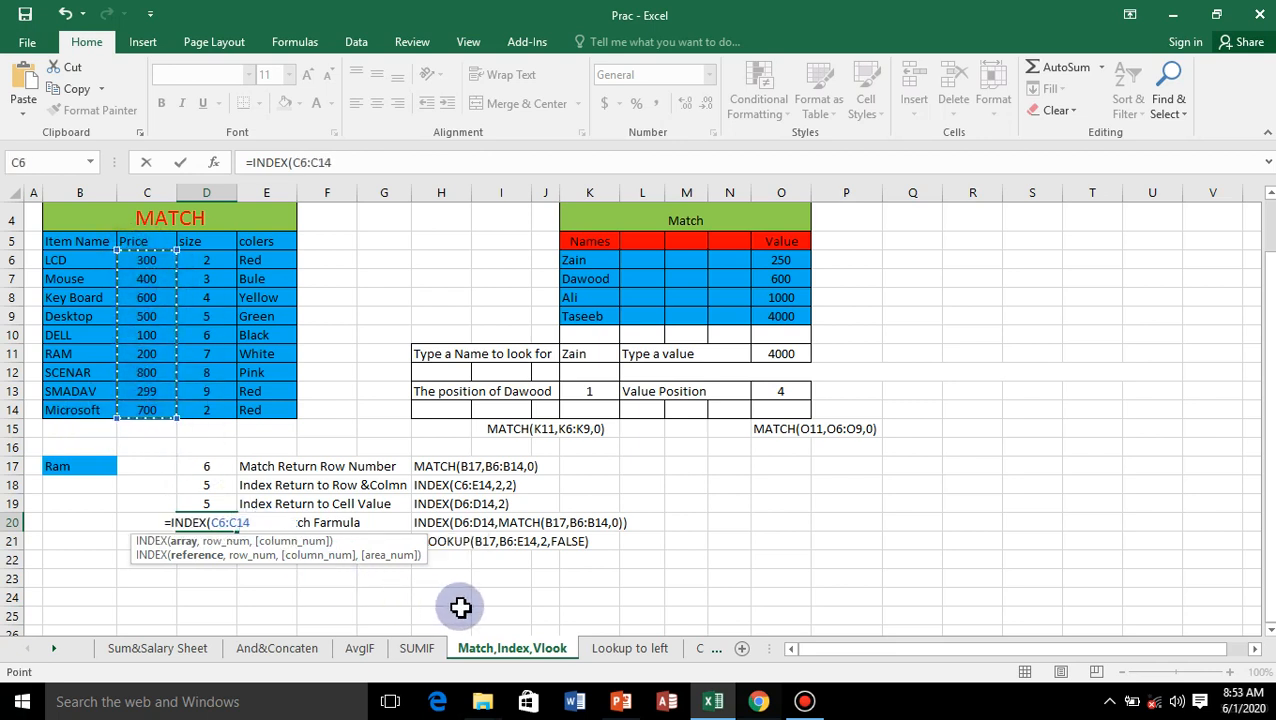
text(,match)
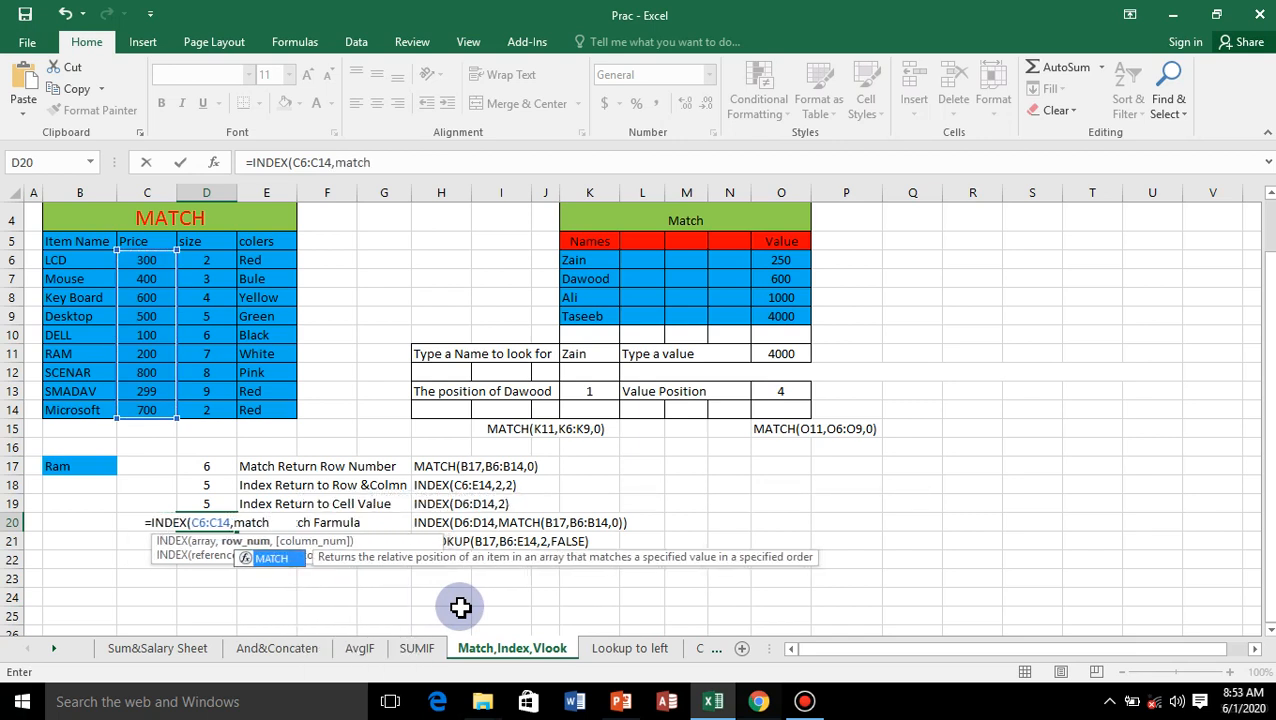
Step: Complete the D20 INDEX formula with MATCH(B17,B6:B14,0) as its row number, using exact match on the item names
double_click(268, 562)
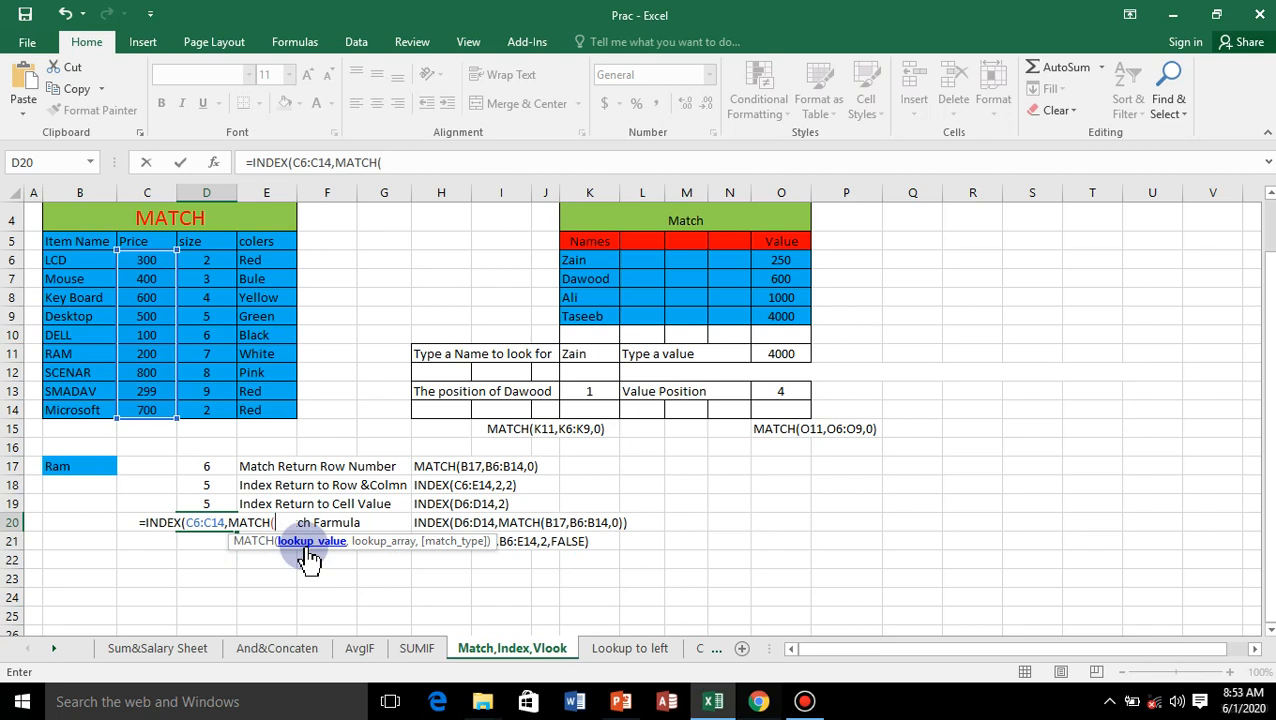
click(65, 470)
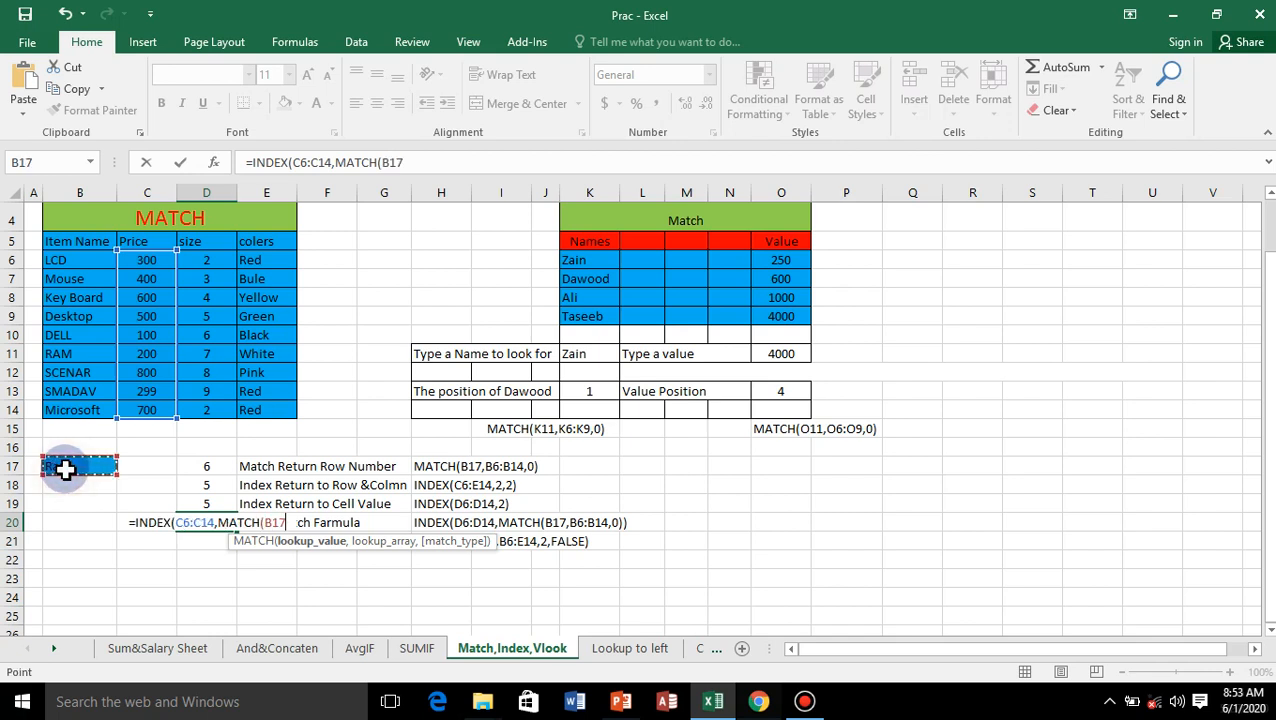
text(,)
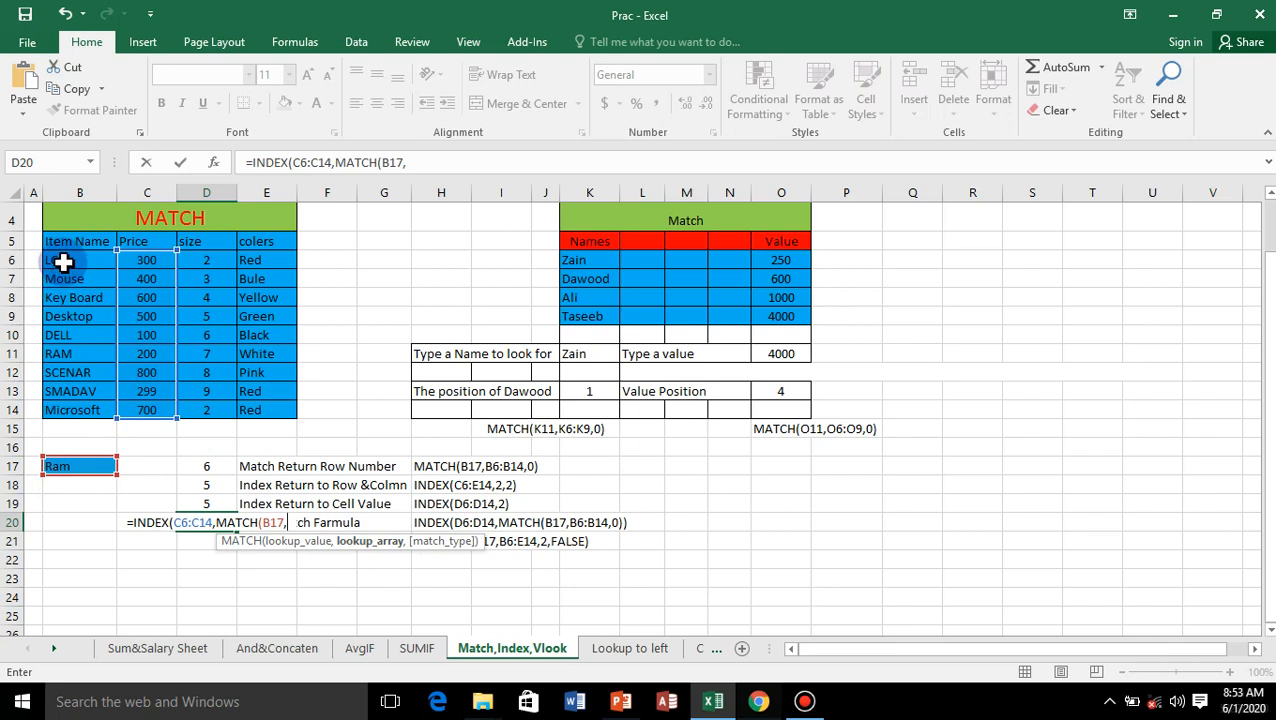
drag(63, 262, 46, 405)
text(,)
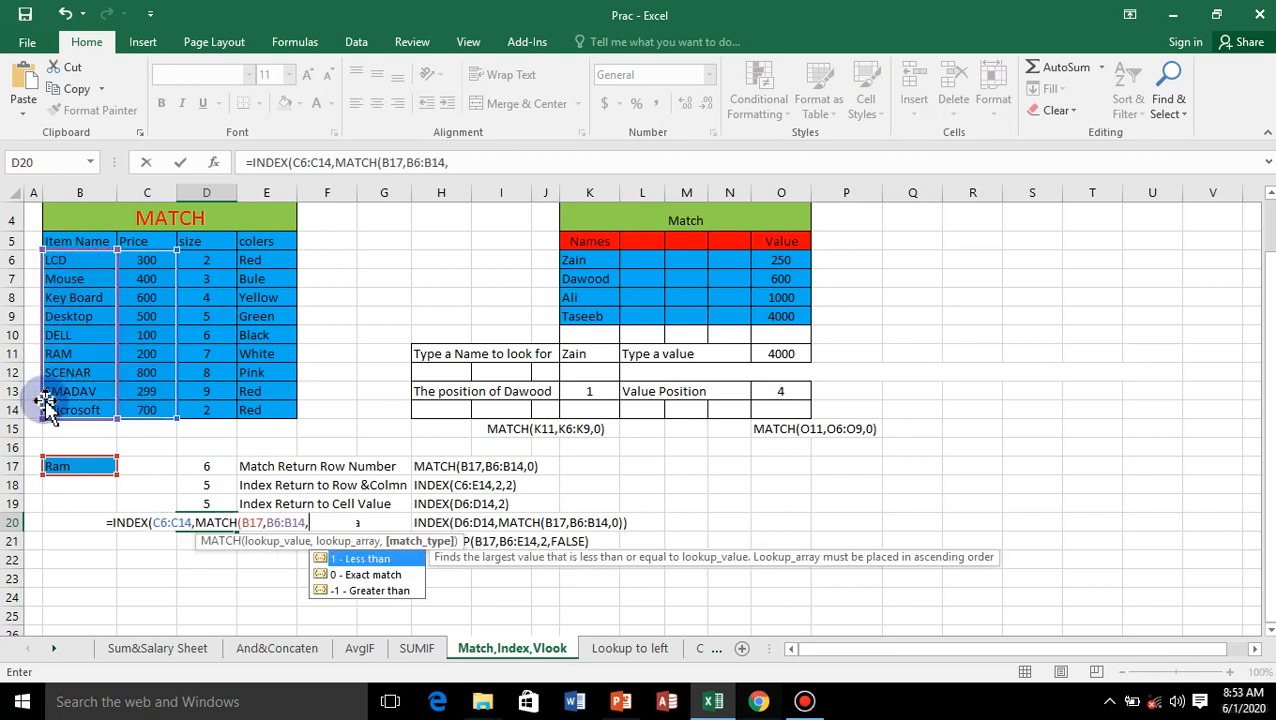
double_click(362, 575)
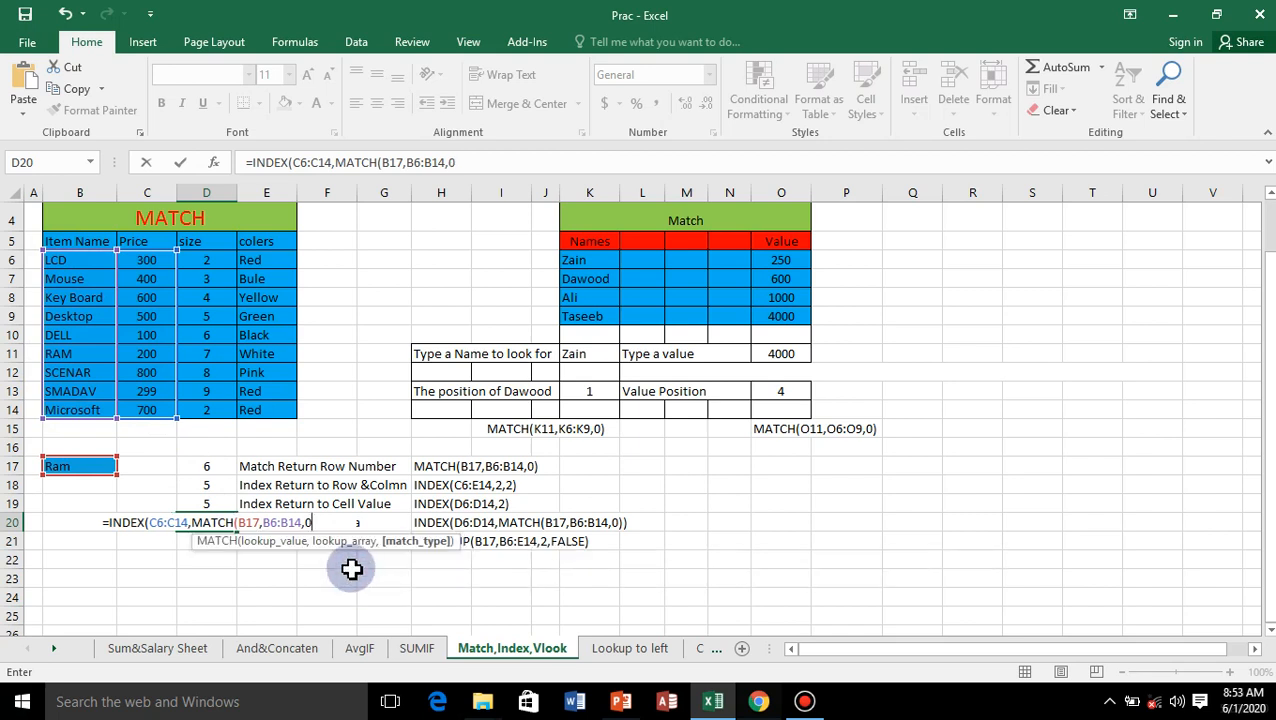
text())
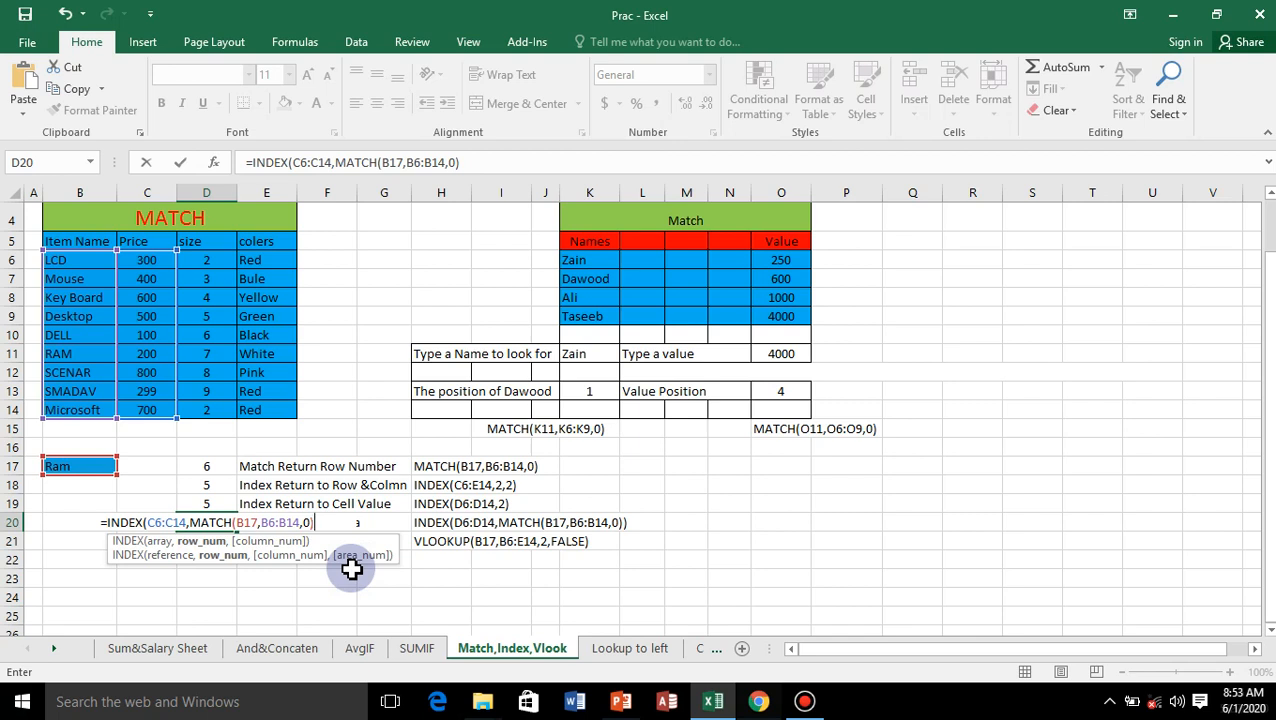
text())
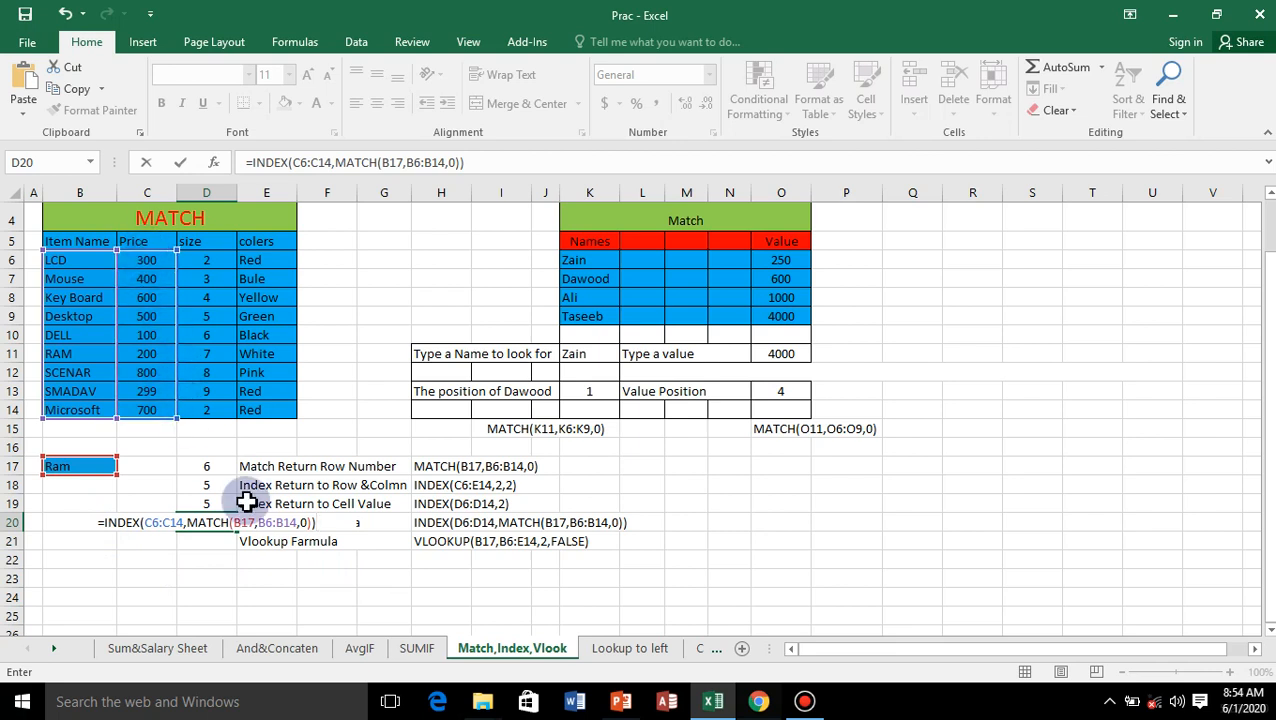
key(Return)
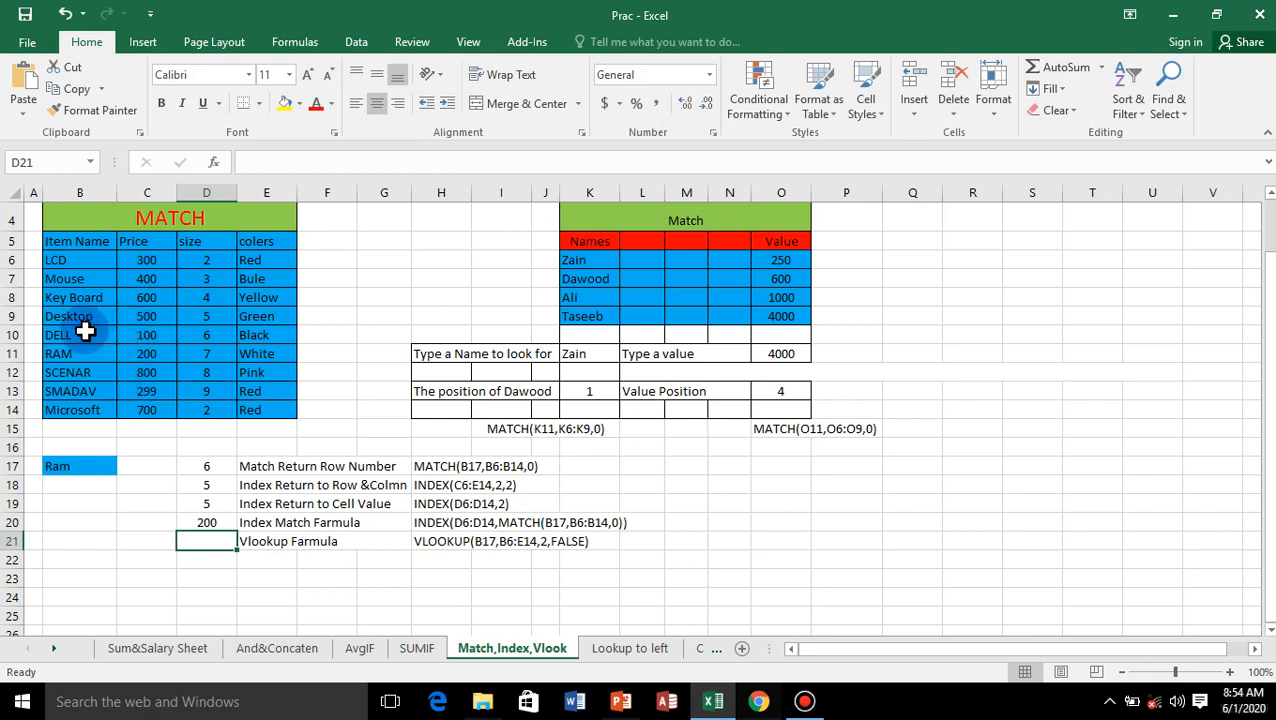
Step: Review the combined INDEX/MATCH formula in D20 and the ranges it refers to
click(221, 521)
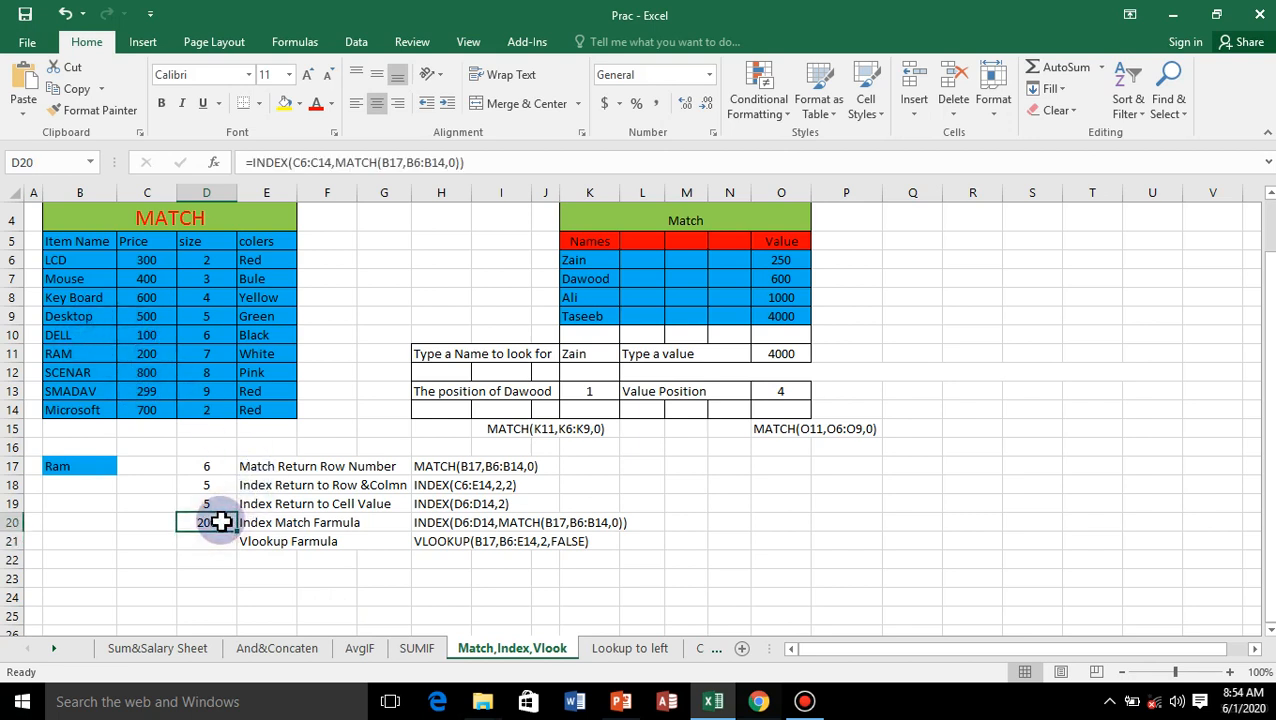
double_click(221, 521)
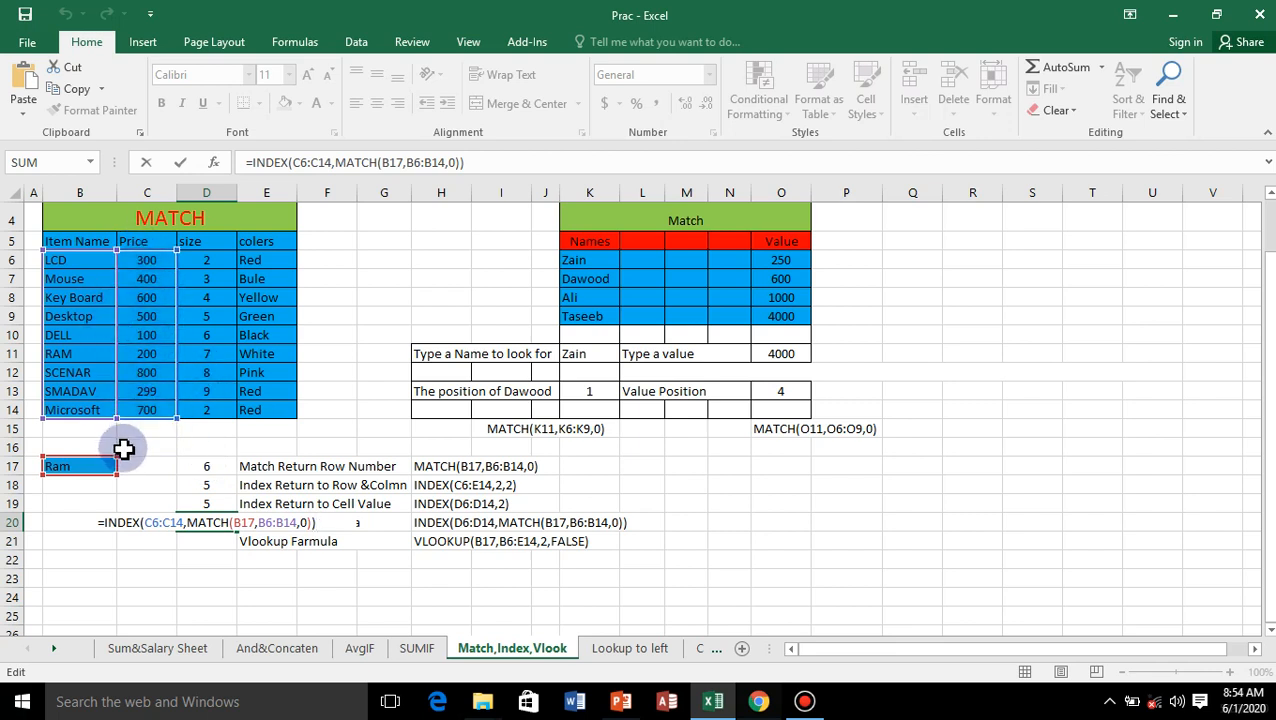
key(Return)
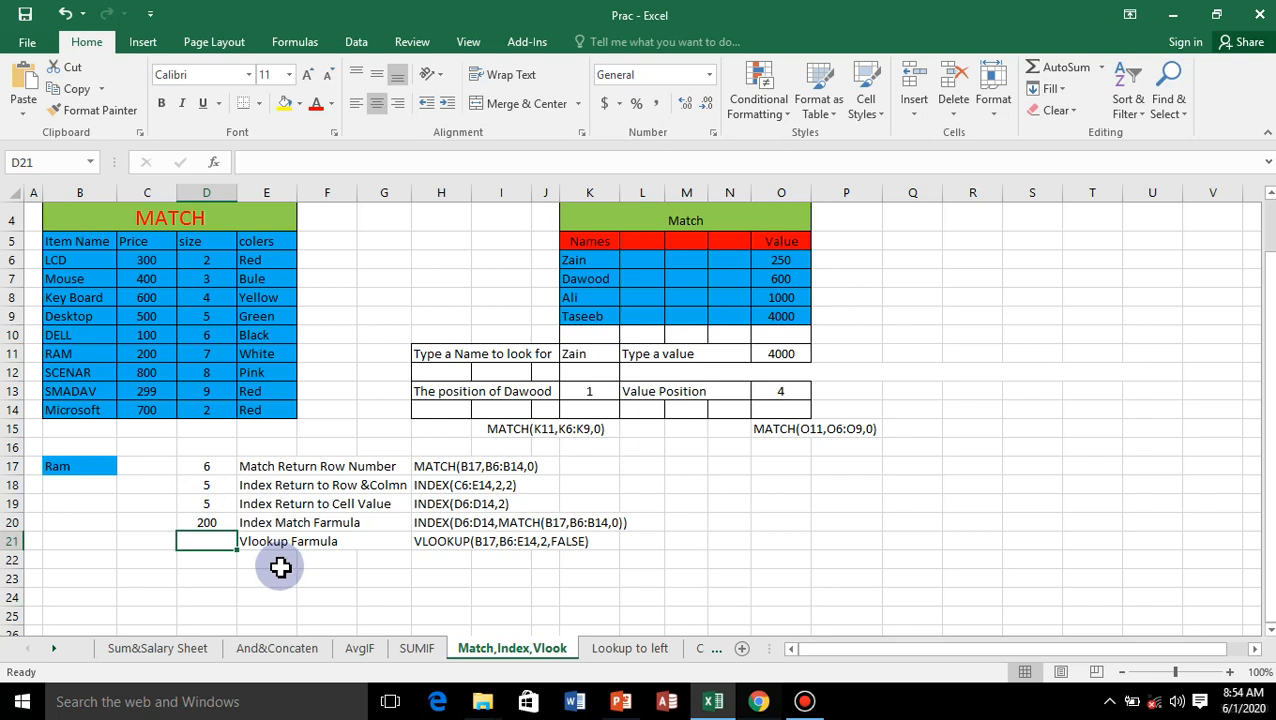
Step: Start a VLOOKUP formula in D21 with B17 as the lookup value and B6:E14 as the table array
text(=)
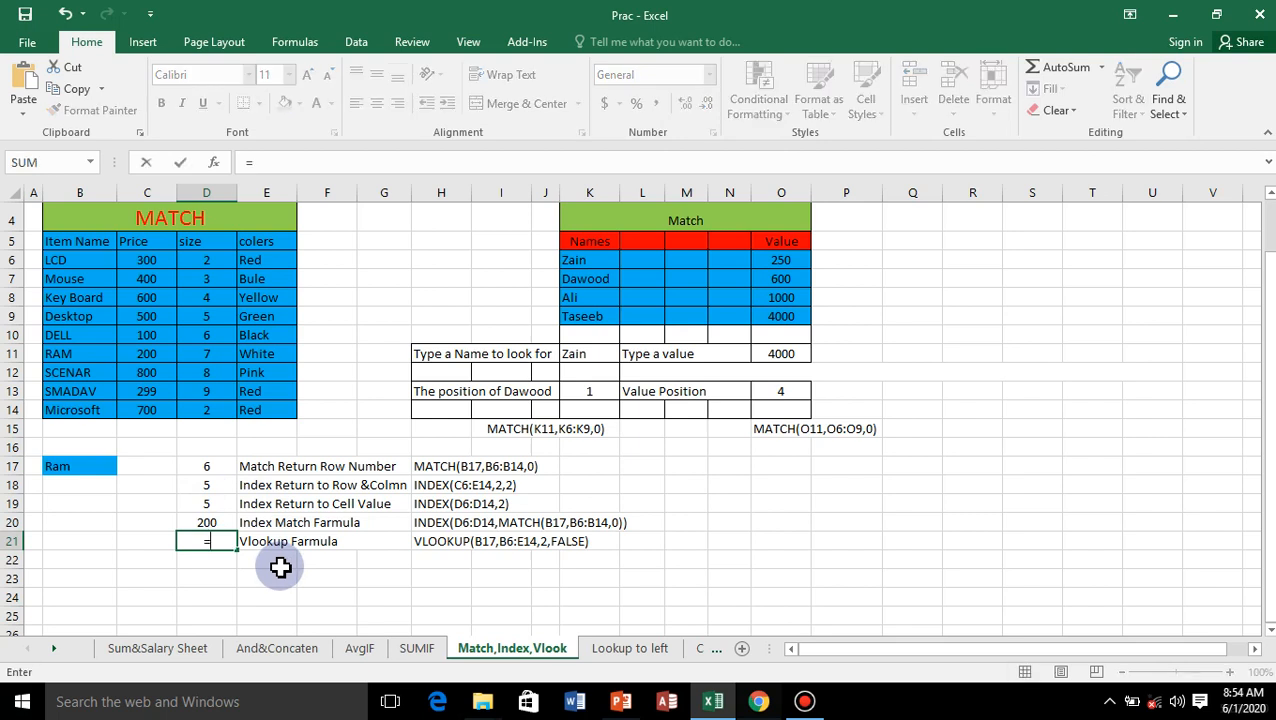
text(v)
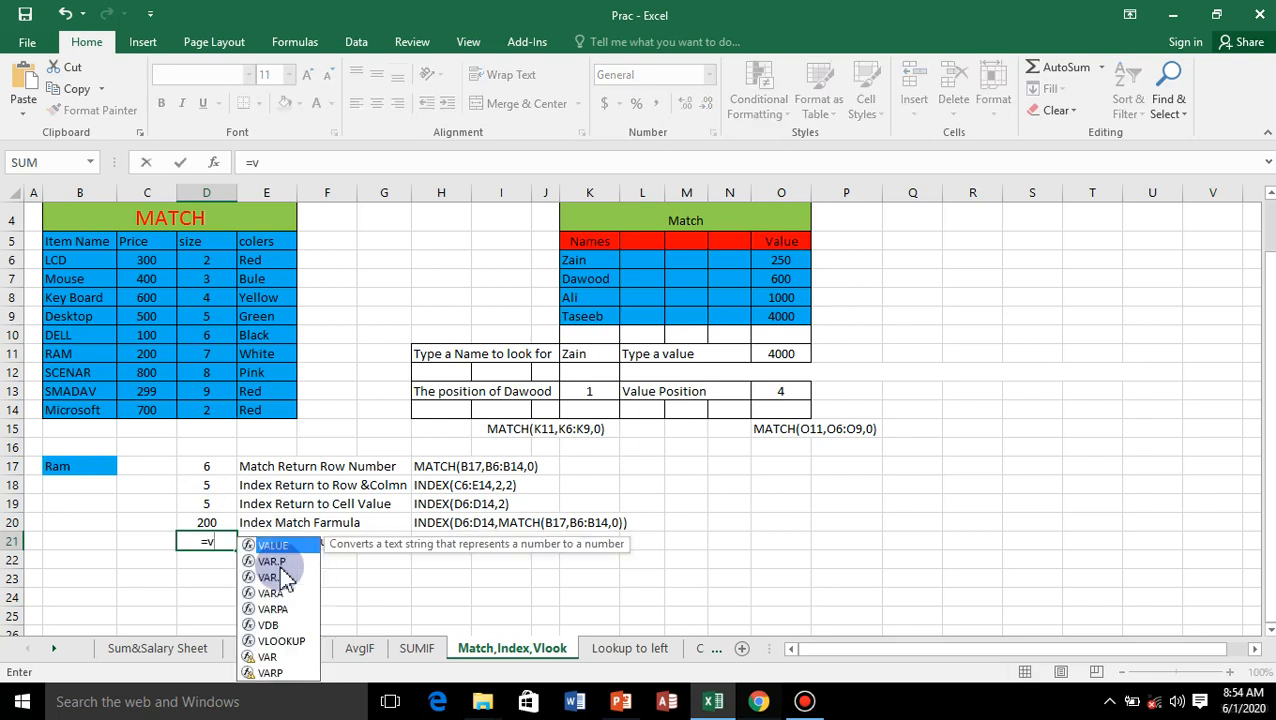
text(lo)
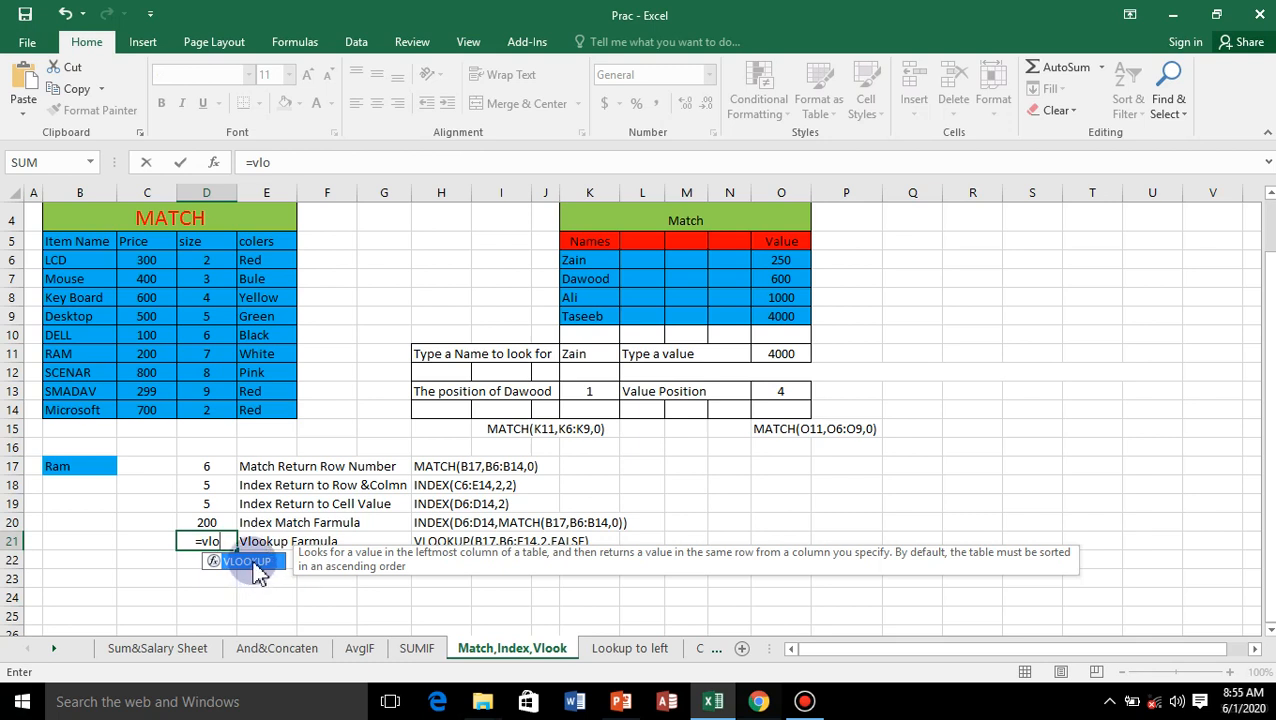
double_click(250, 562)
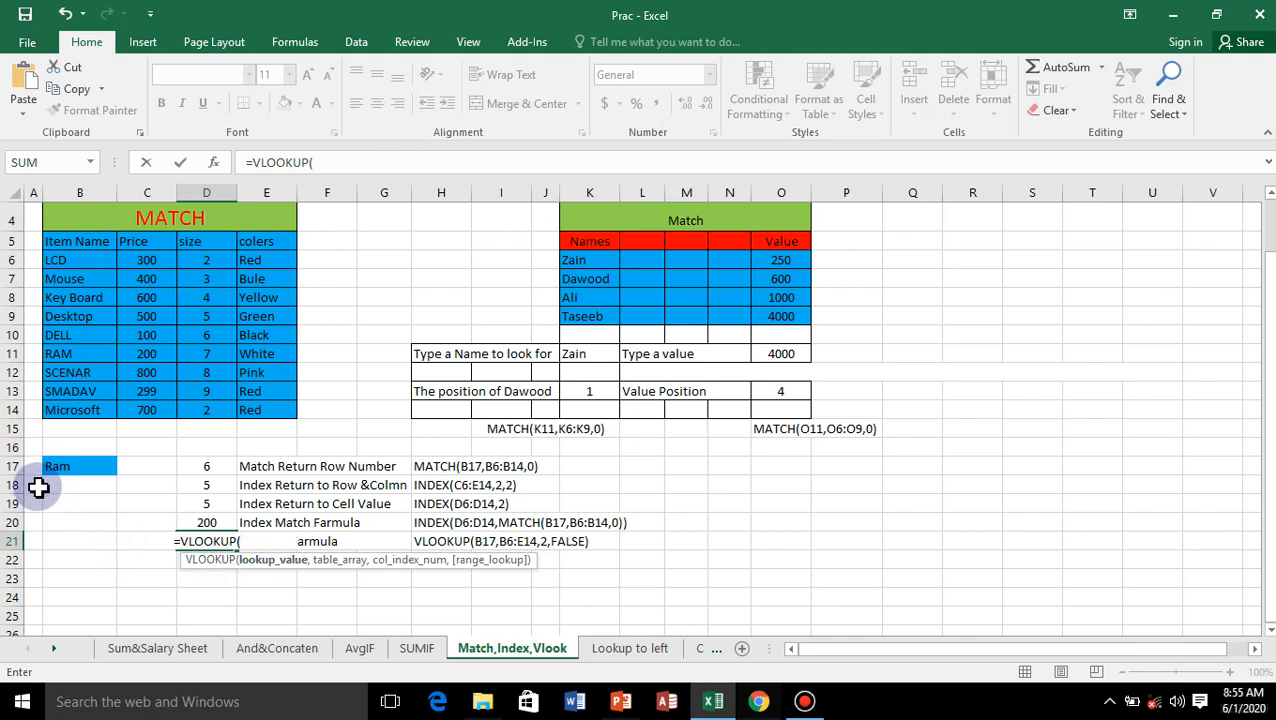
click(63, 467)
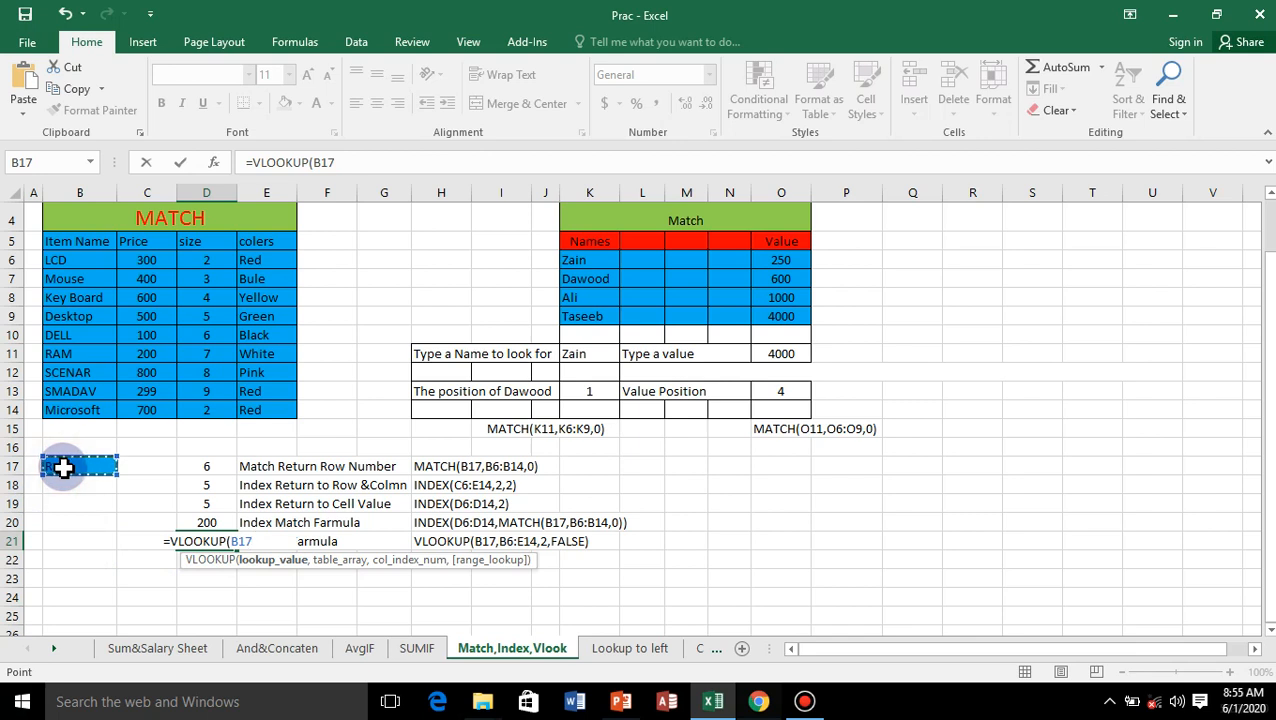
text(,)
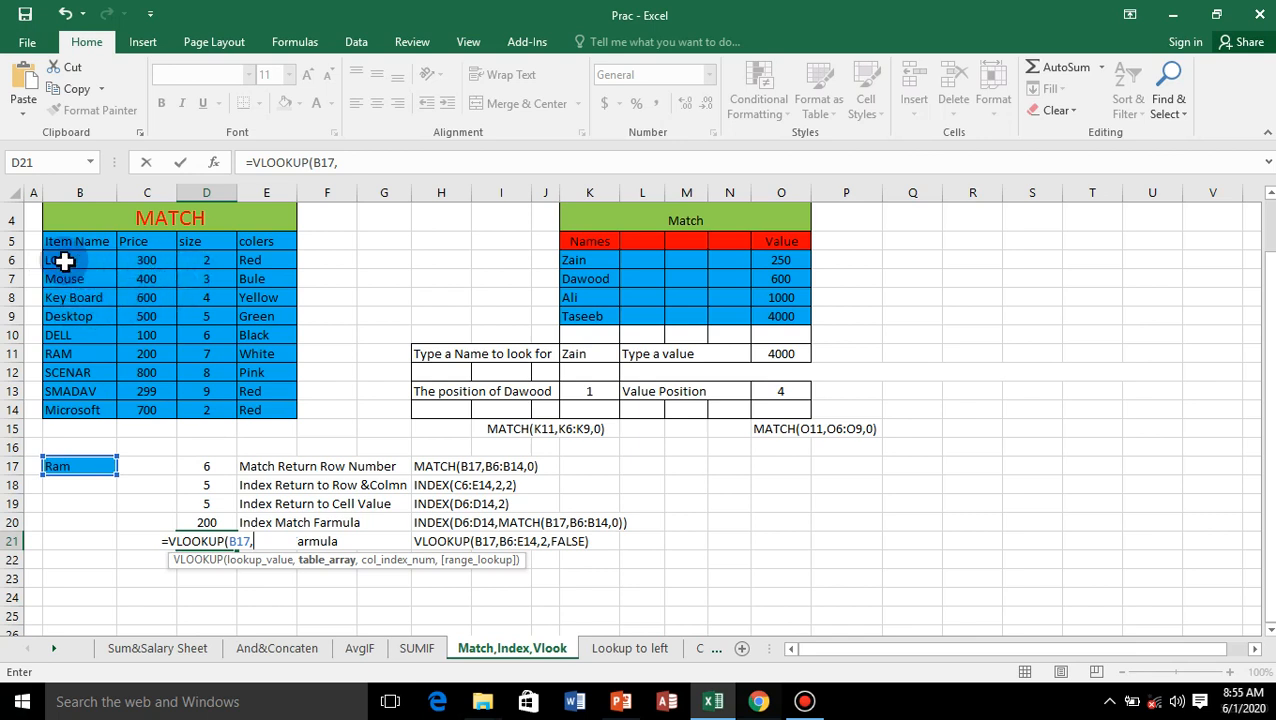
drag(65, 260, 255, 407)
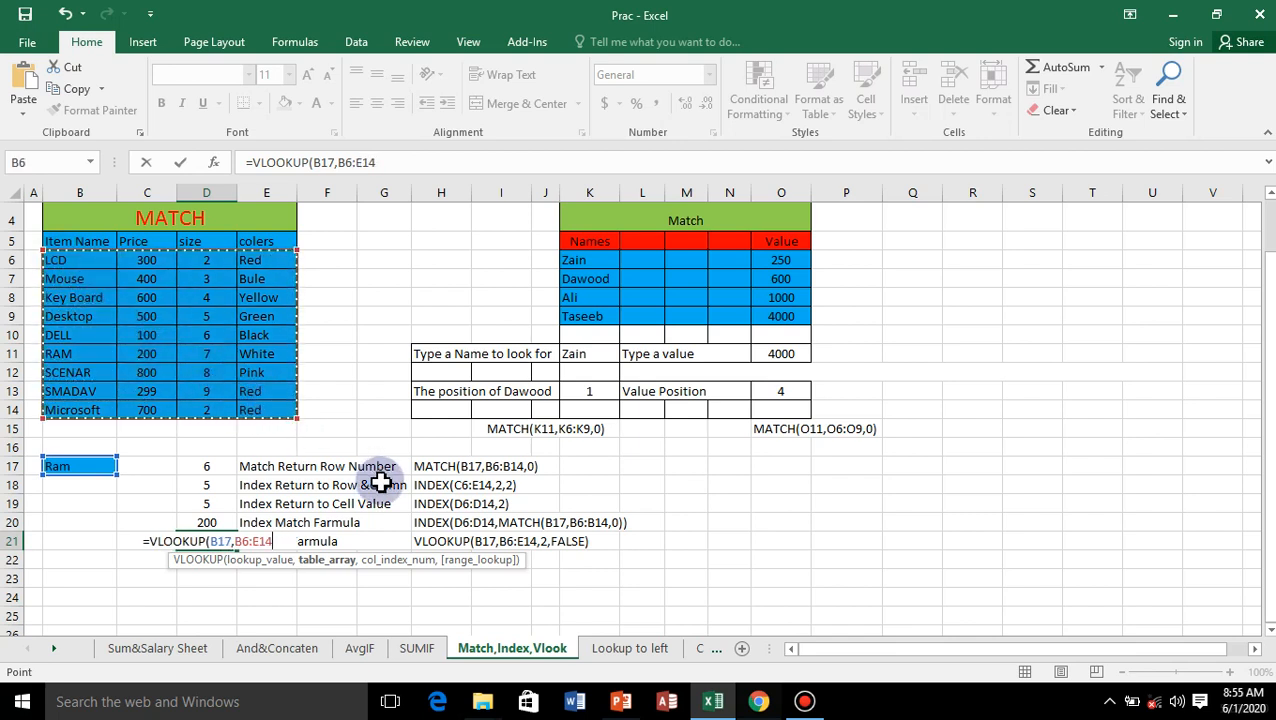
text(,)
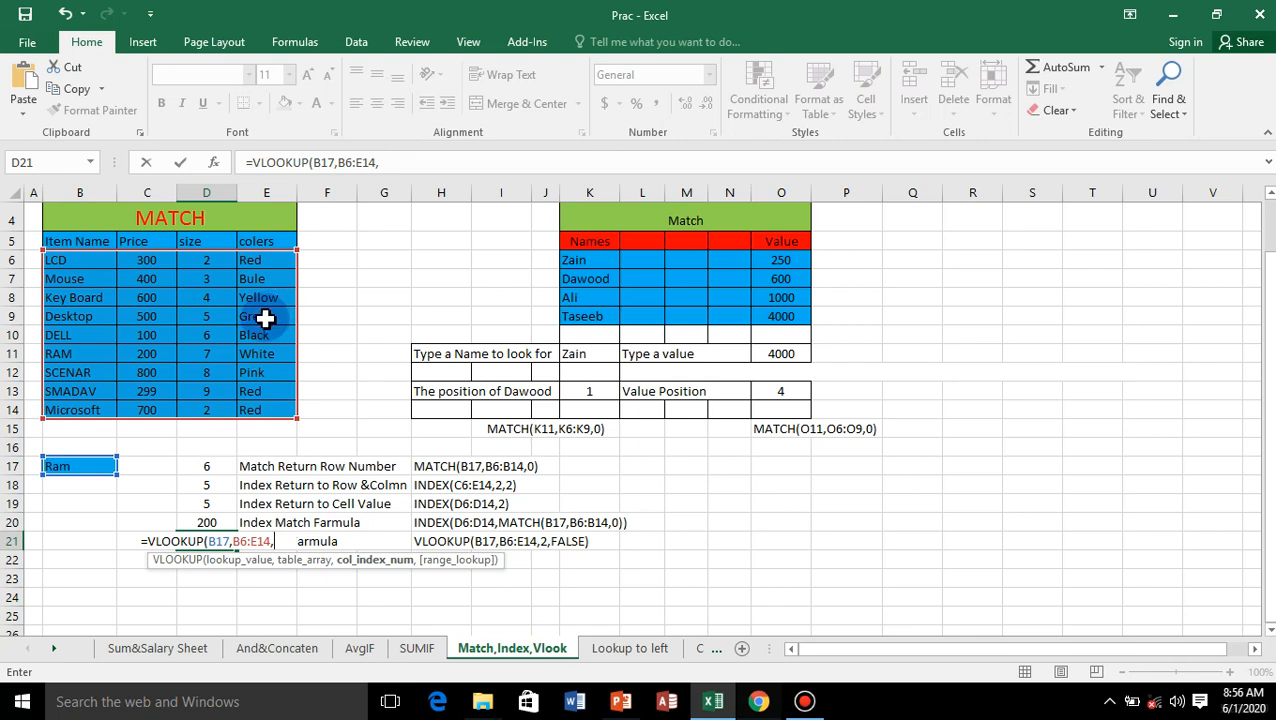
Step: Complete the D21 VLOOKUP formula with column index 4 and FALSE for an exact match
text(4)
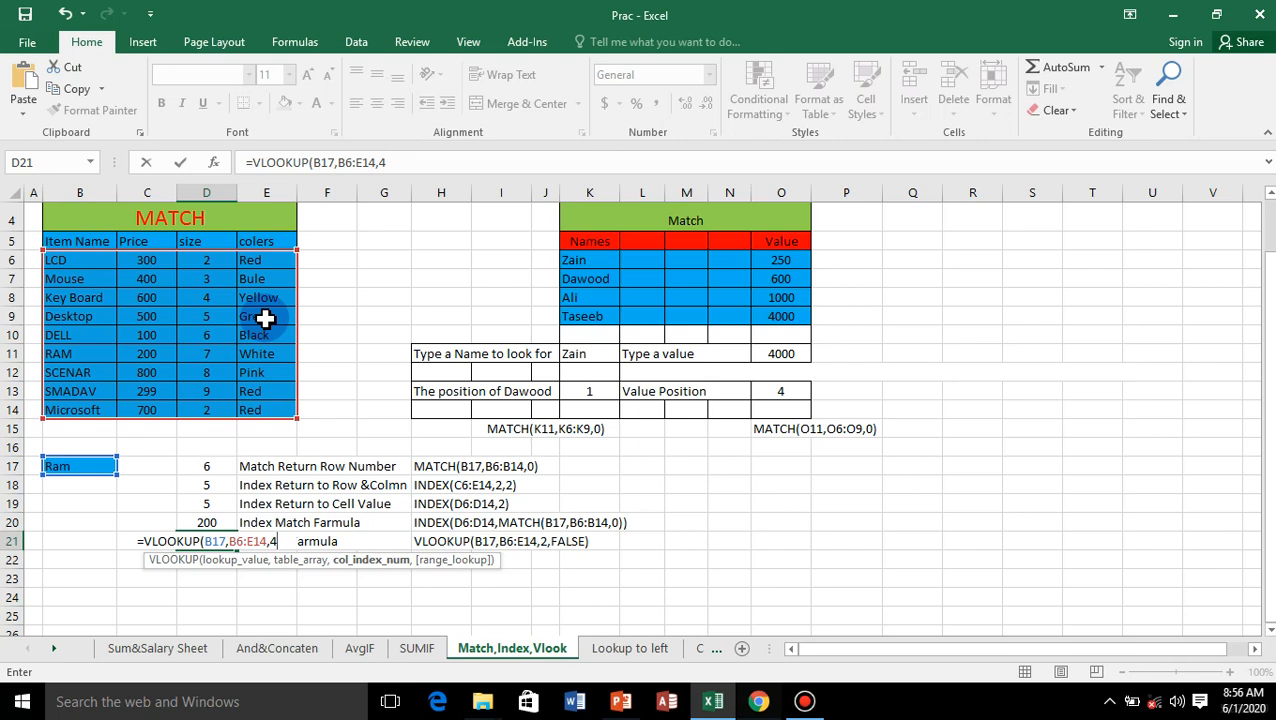
text(,)
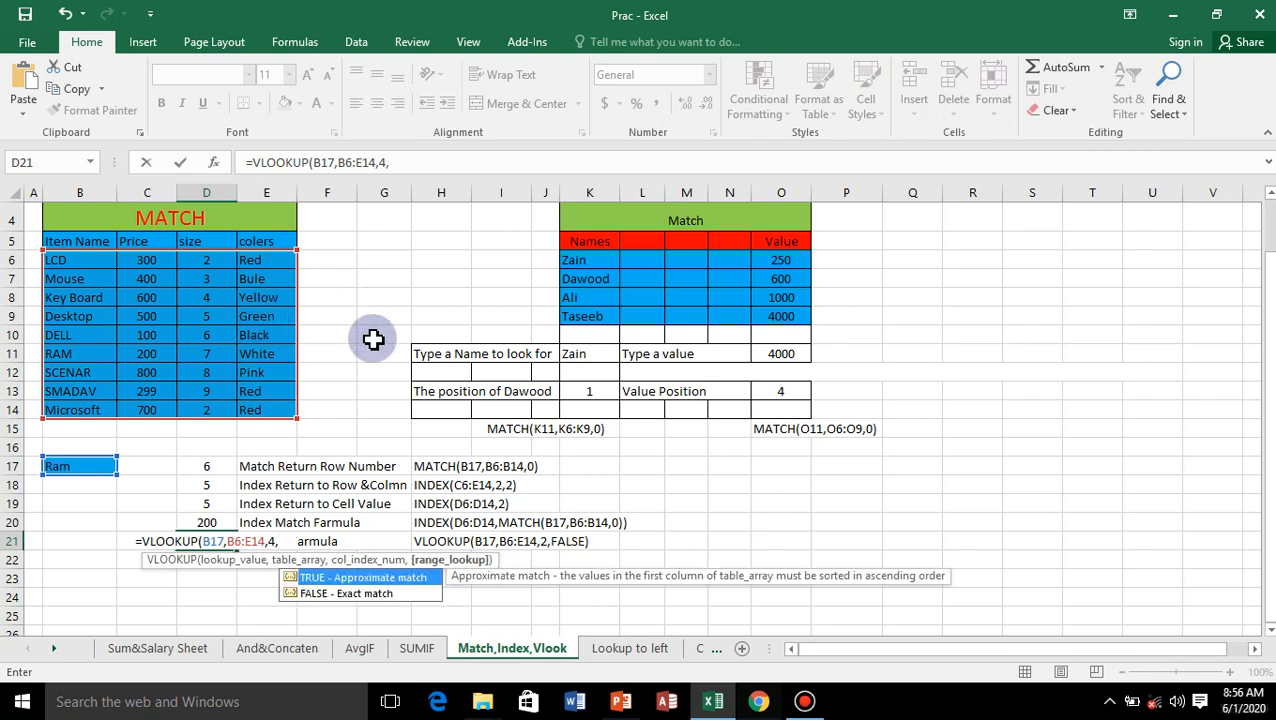
click(356, 598)
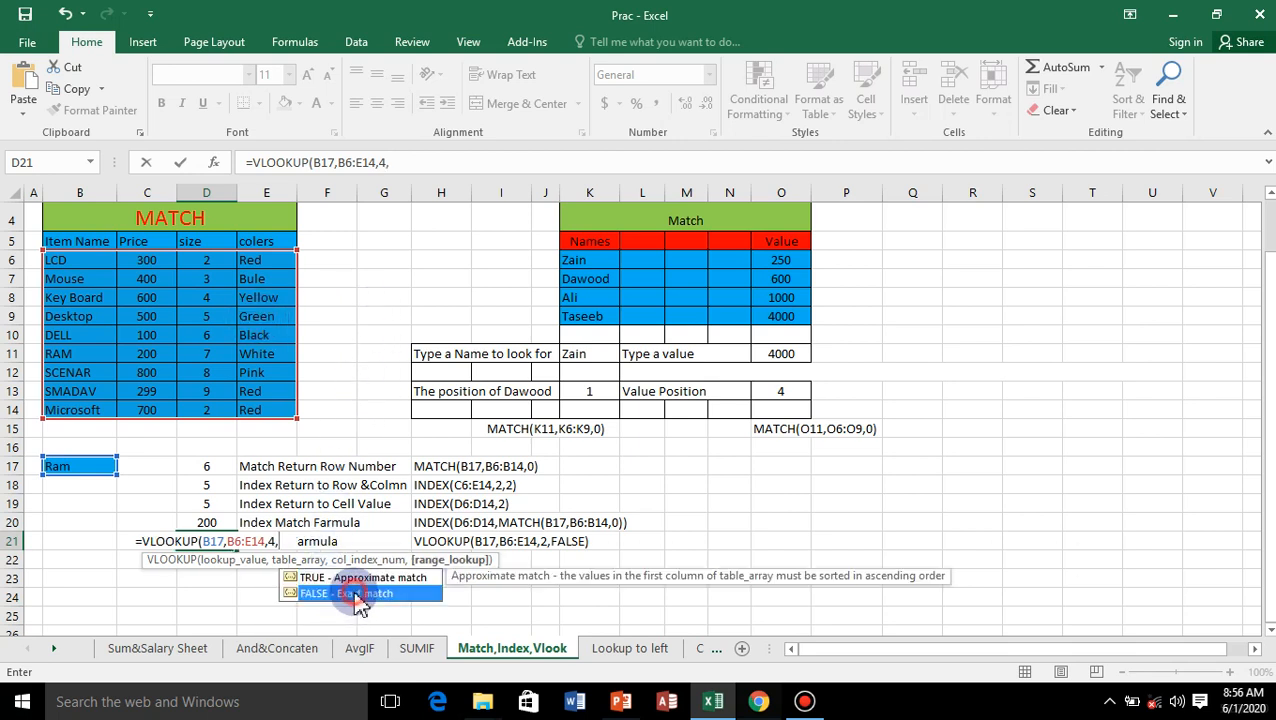
double_click(356, 596)
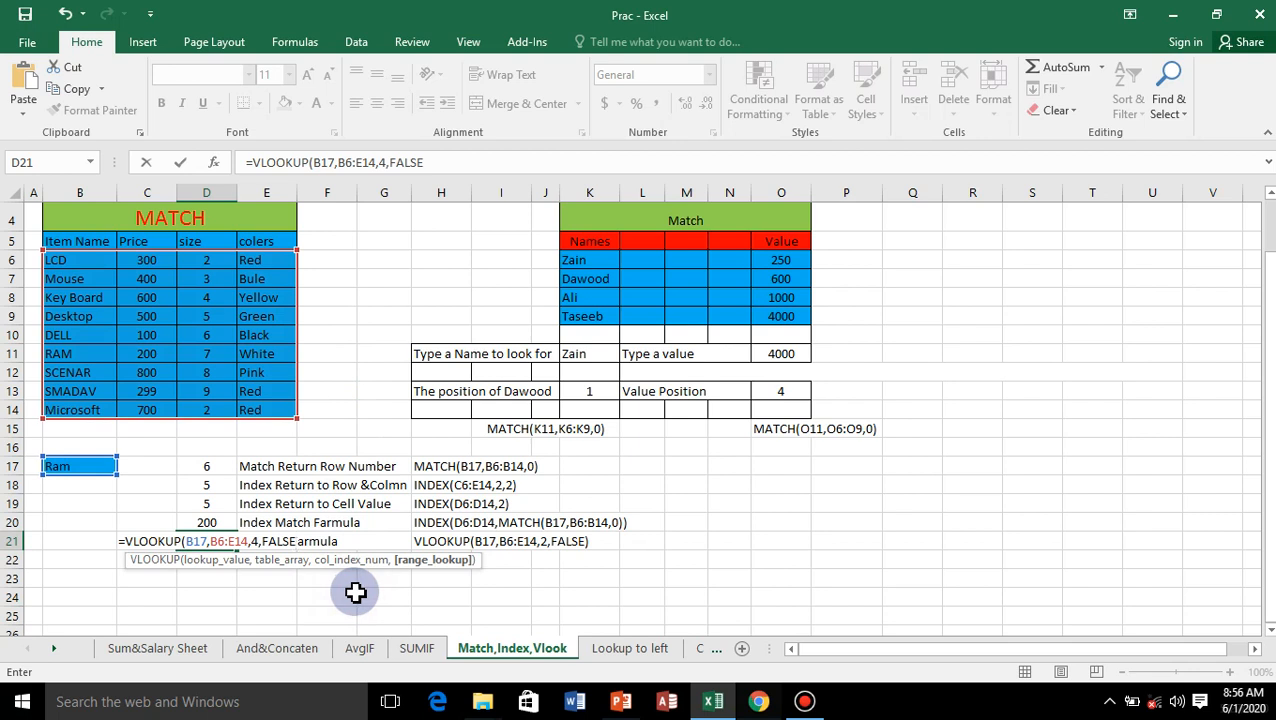
text())
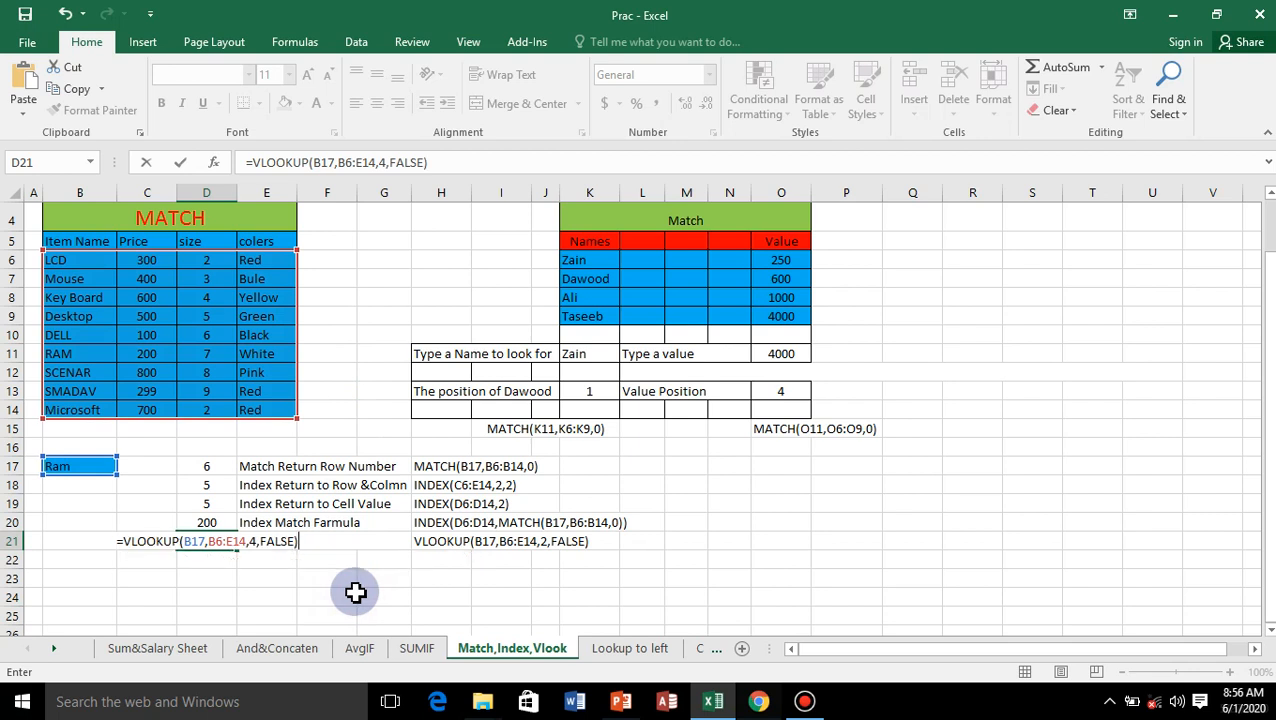
key(Return)
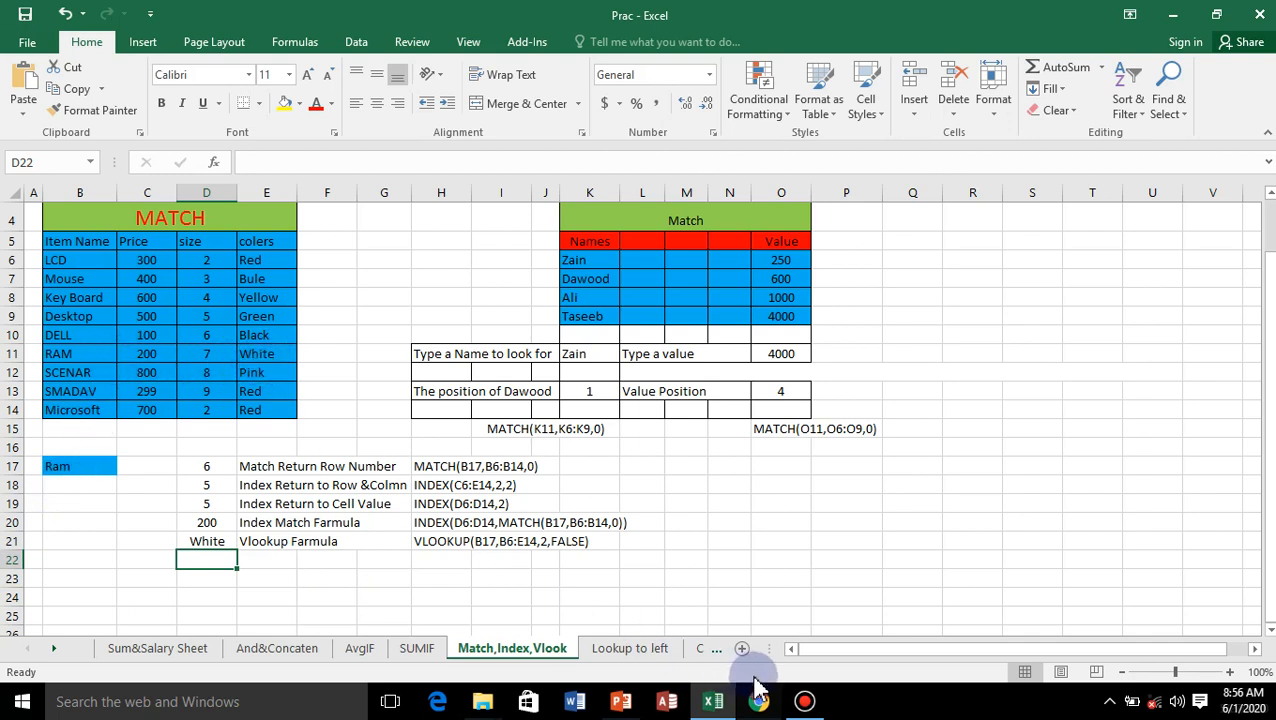
click(807, 703)
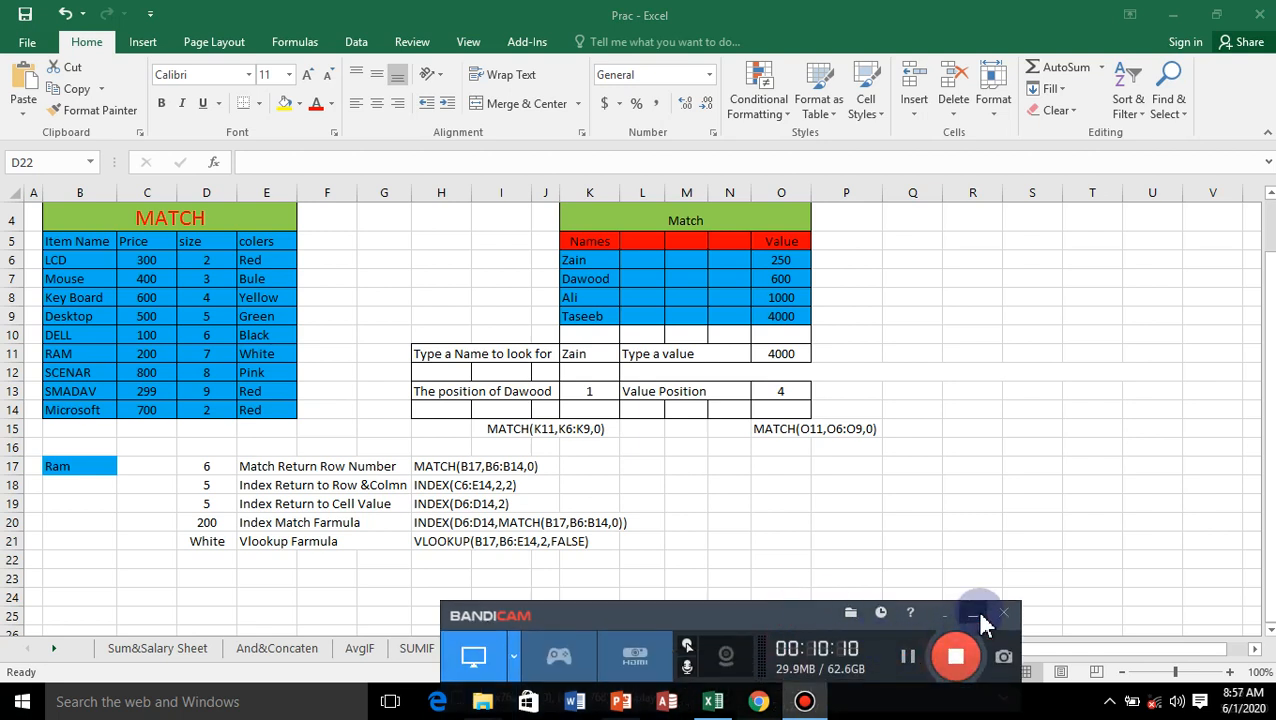
click(976, 614)
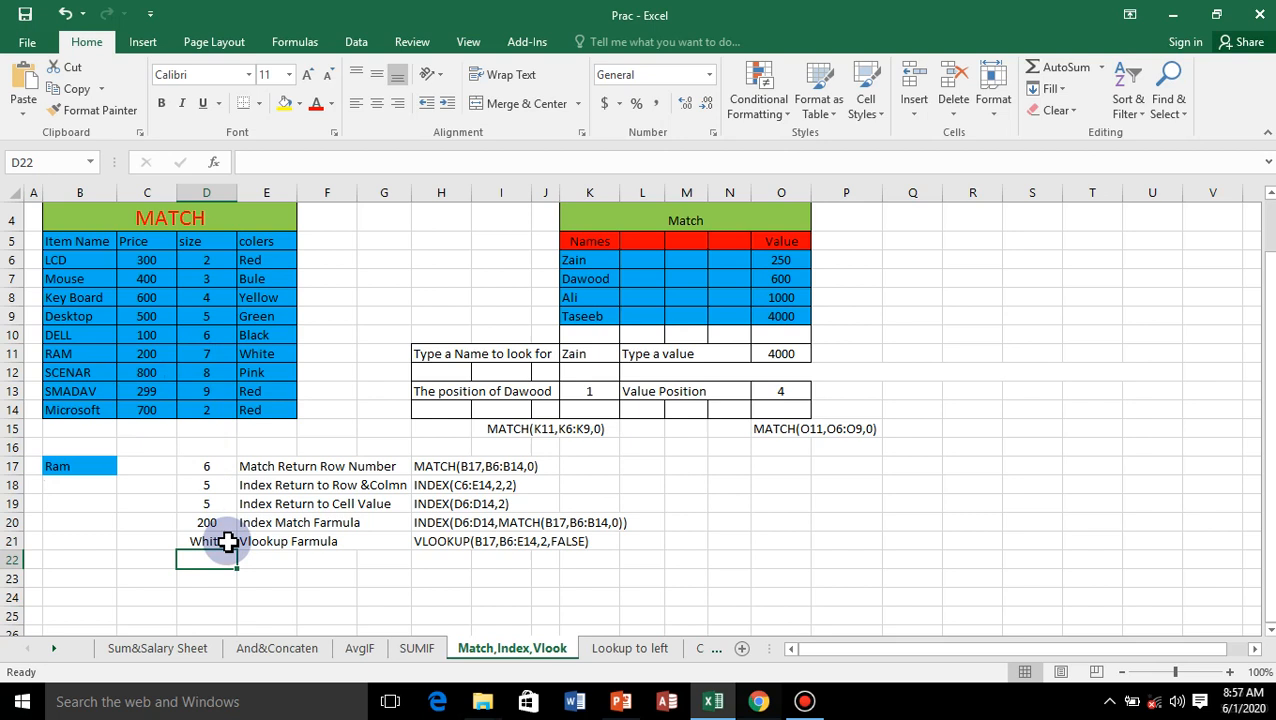
Step: Clear the name position cell K13 and start a new MATCH formula there with K11 as the lookup value
click(593, 391)
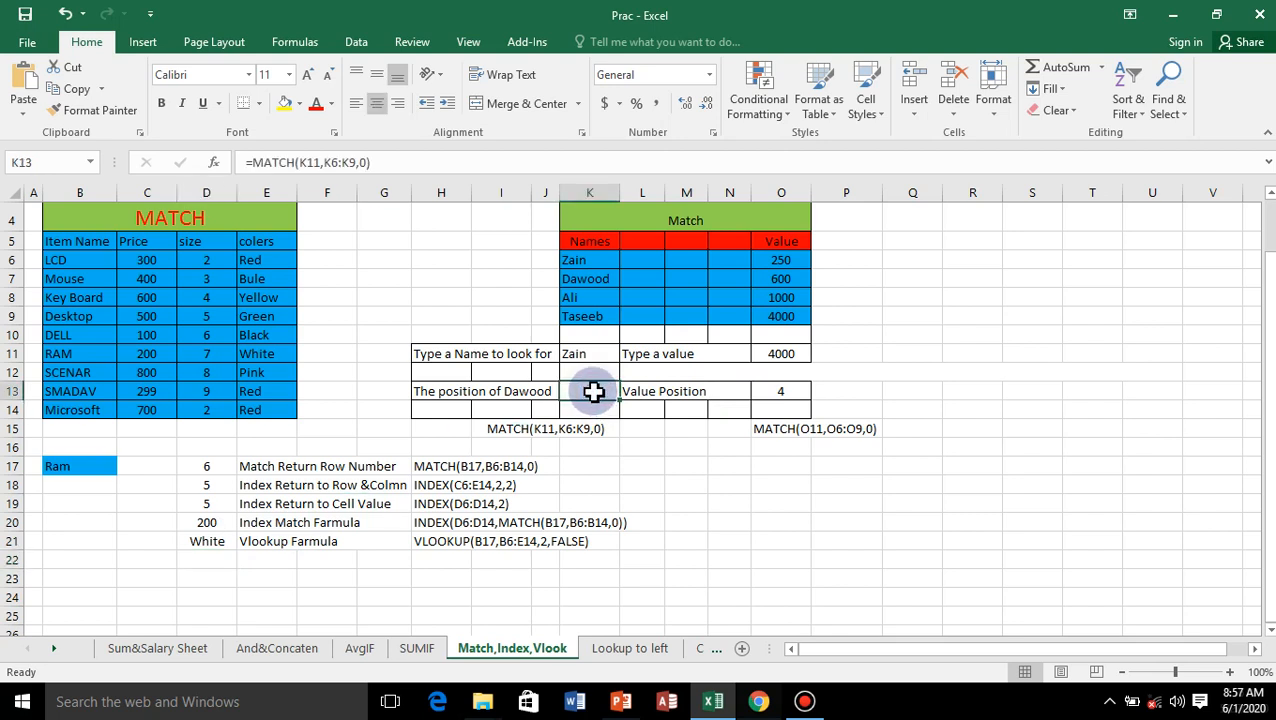
key(Delete)
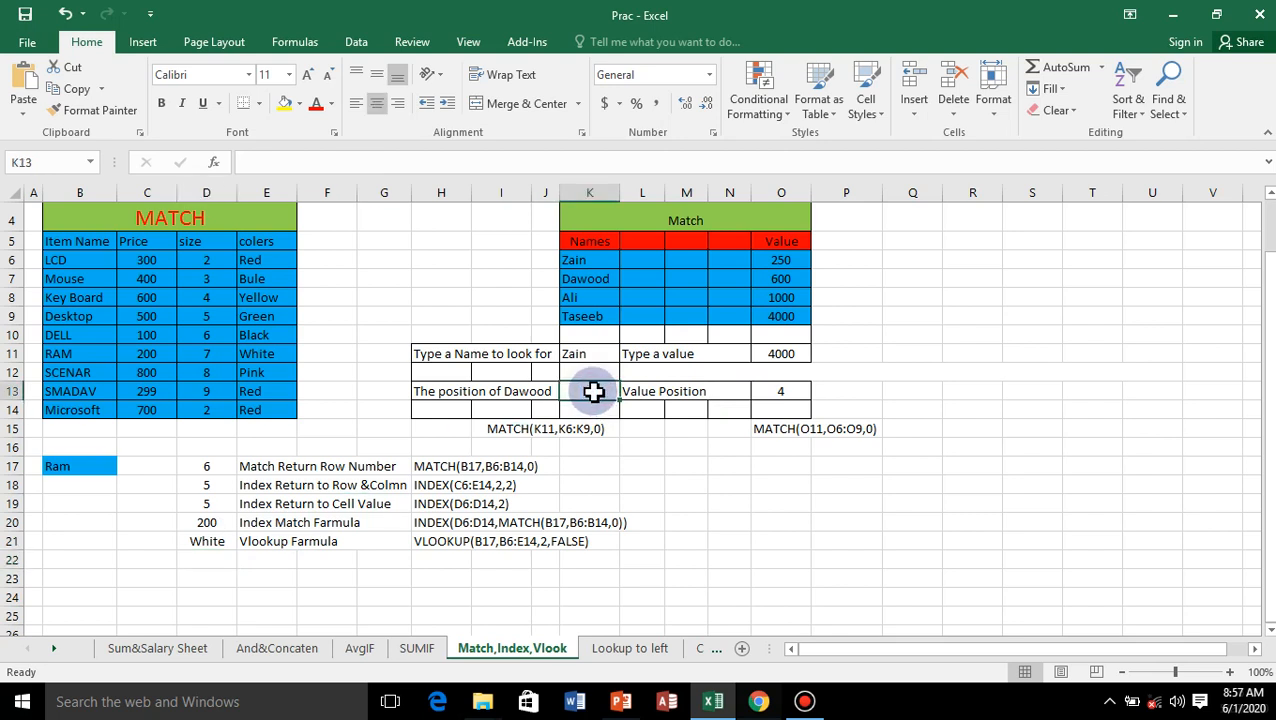
text(=match)
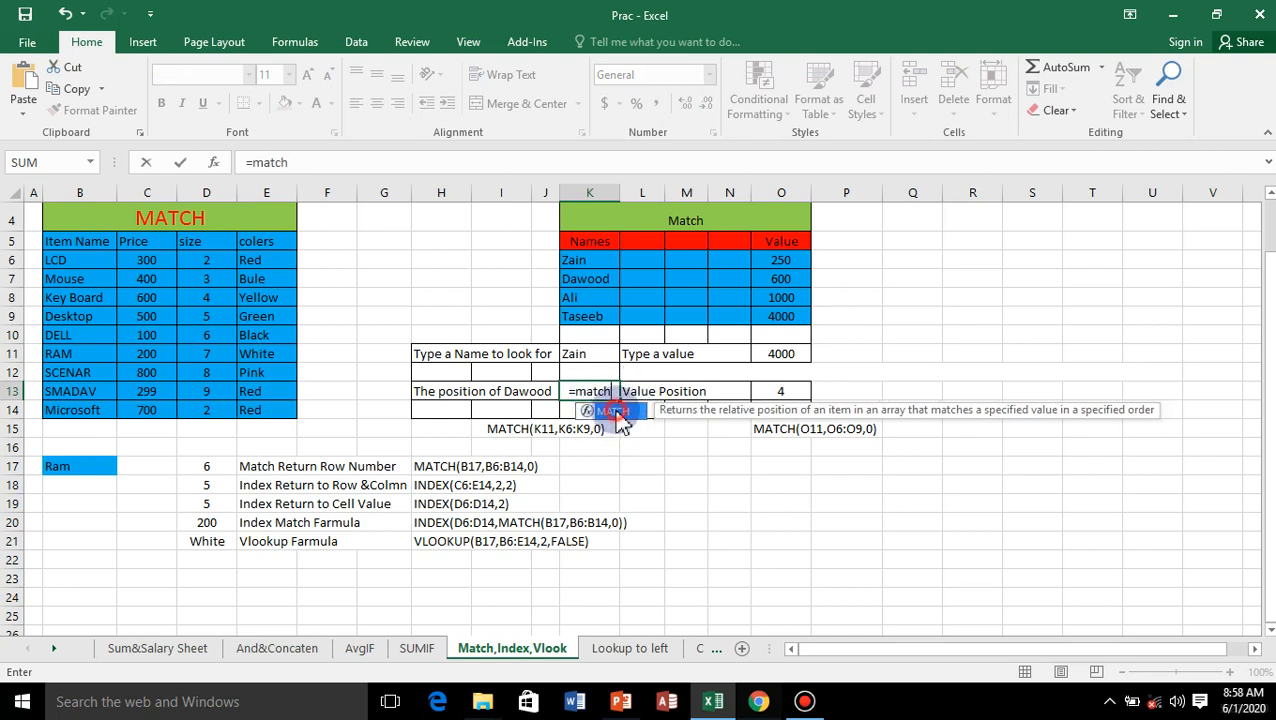
double_click(612, 411)
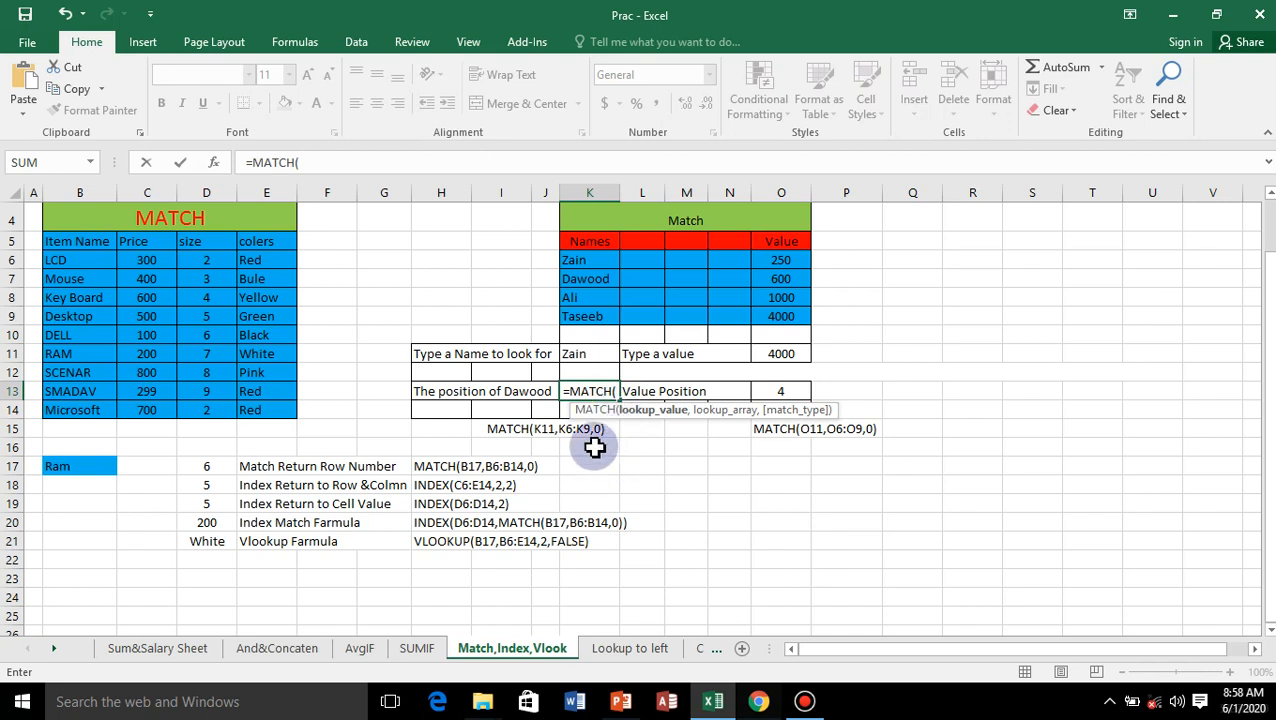
click(583, 354)
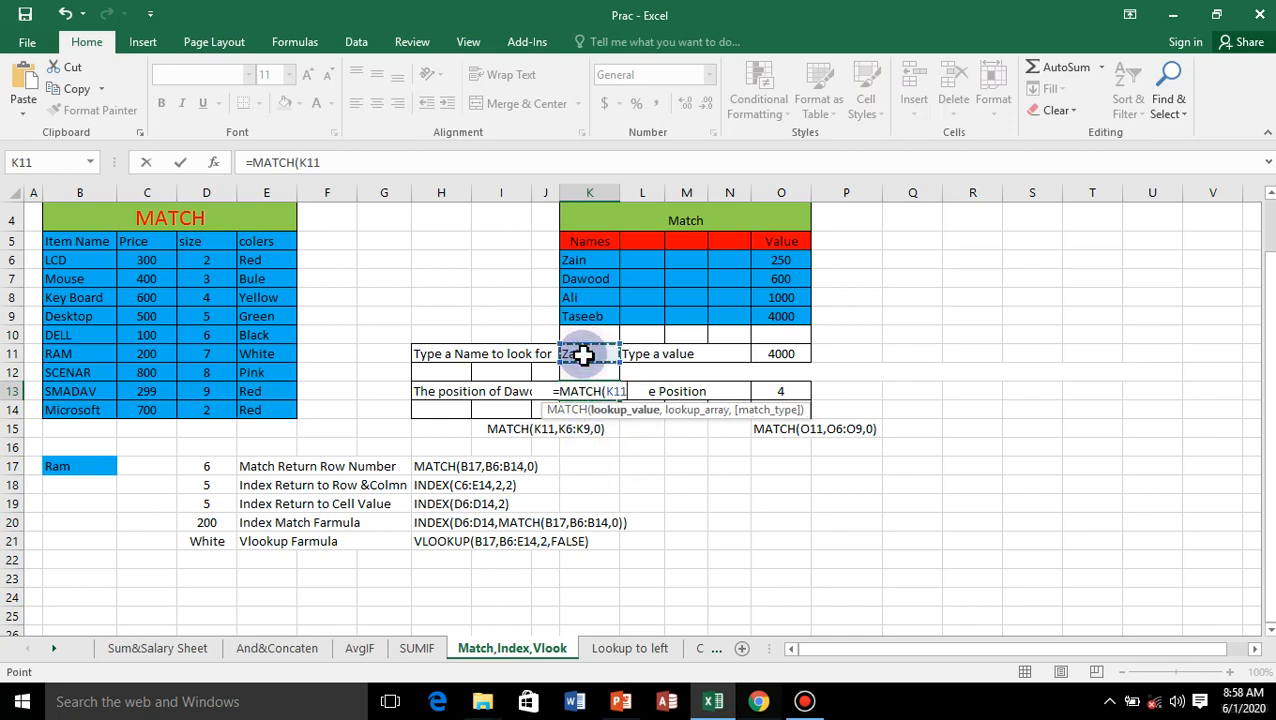
text(,)
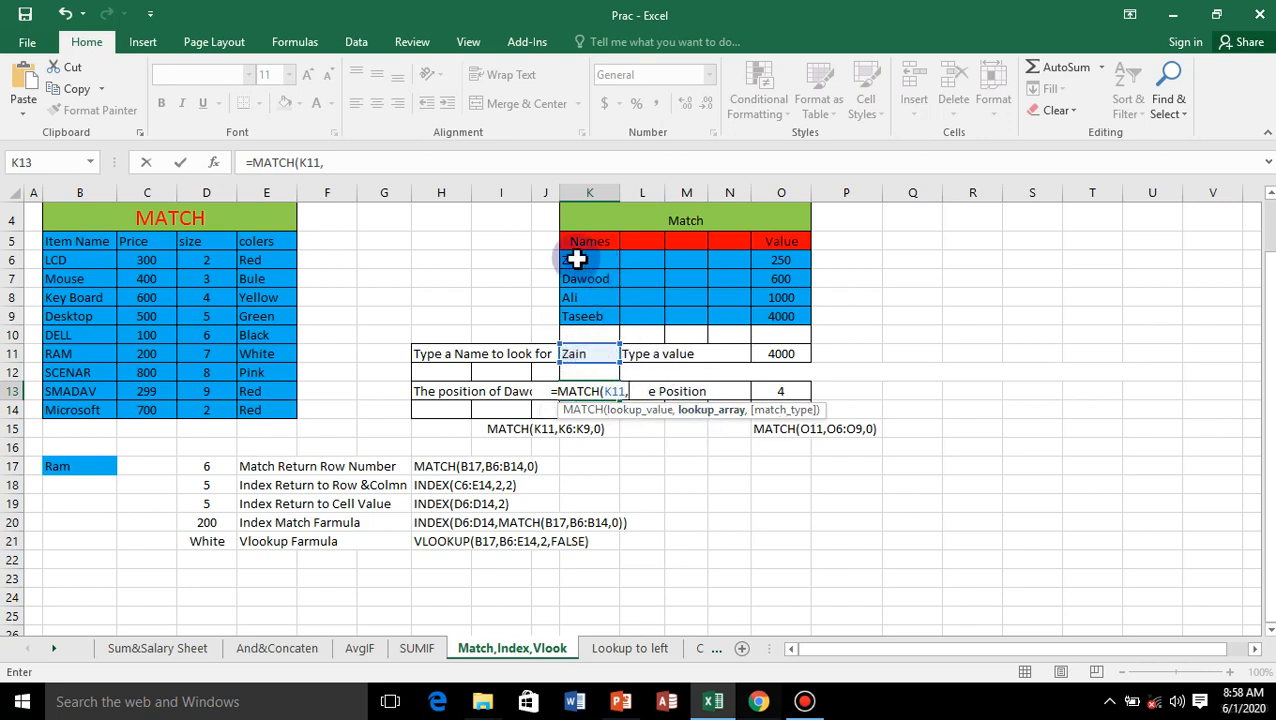
Step: Complete the K13 MATCH formula with the names K6:K9 as lookup array and match type 0
drag(578, 258, 575, 315)
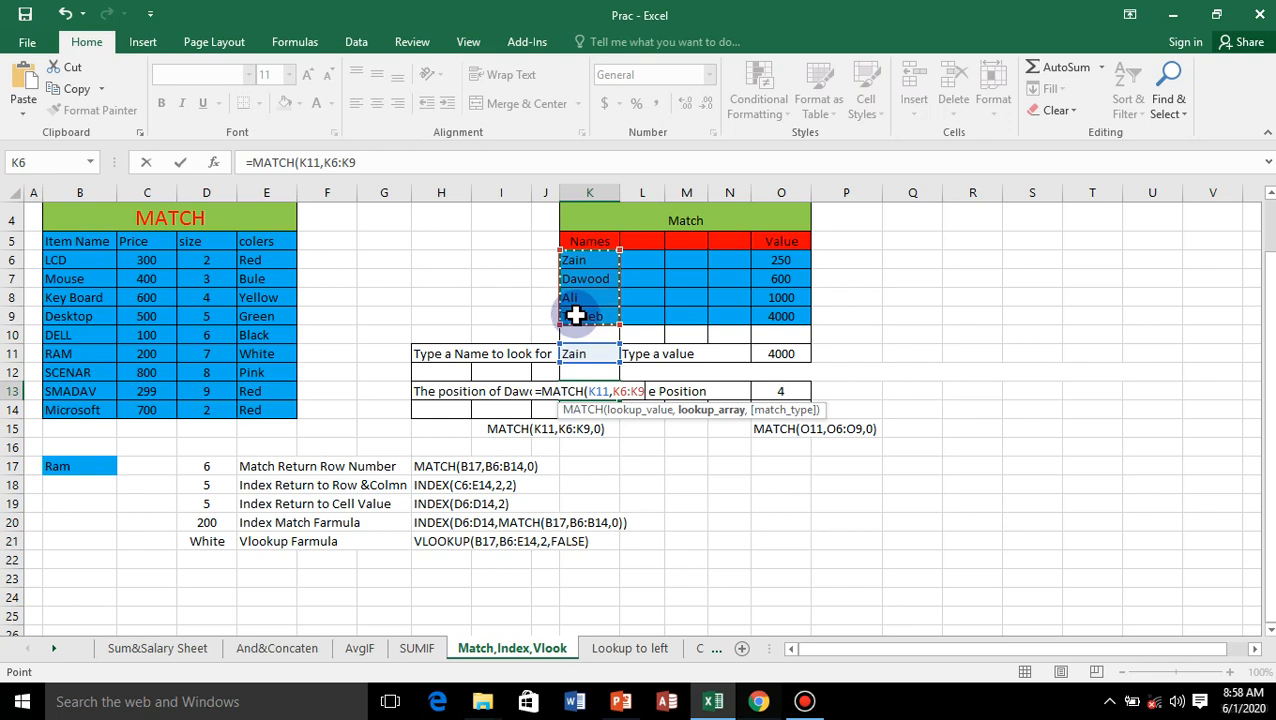
text(,)
double_click(694, 442)
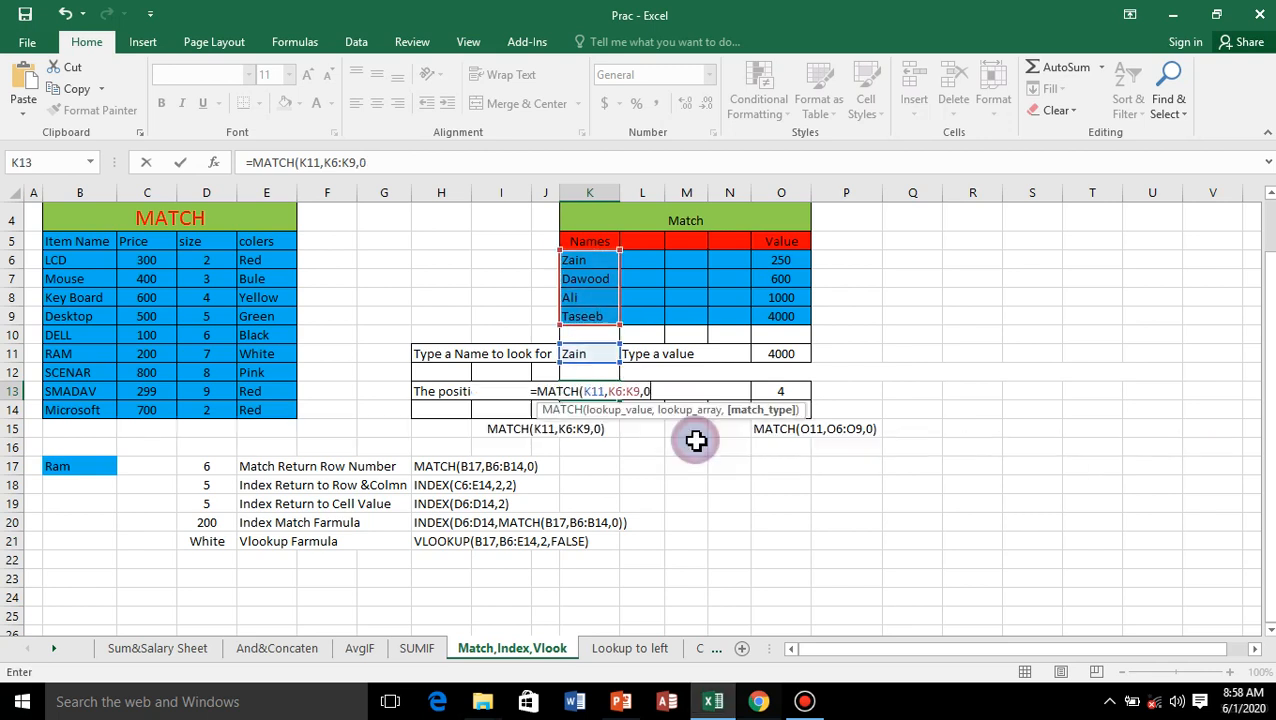
text())
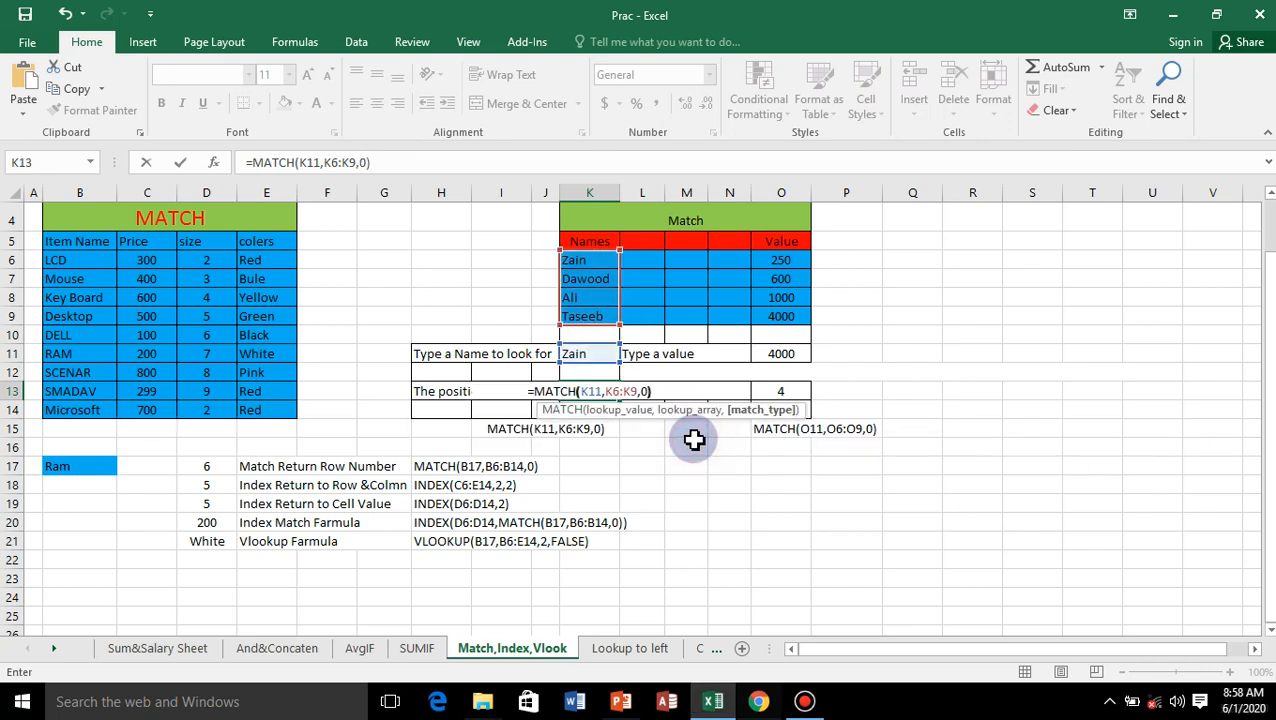
key(Return)
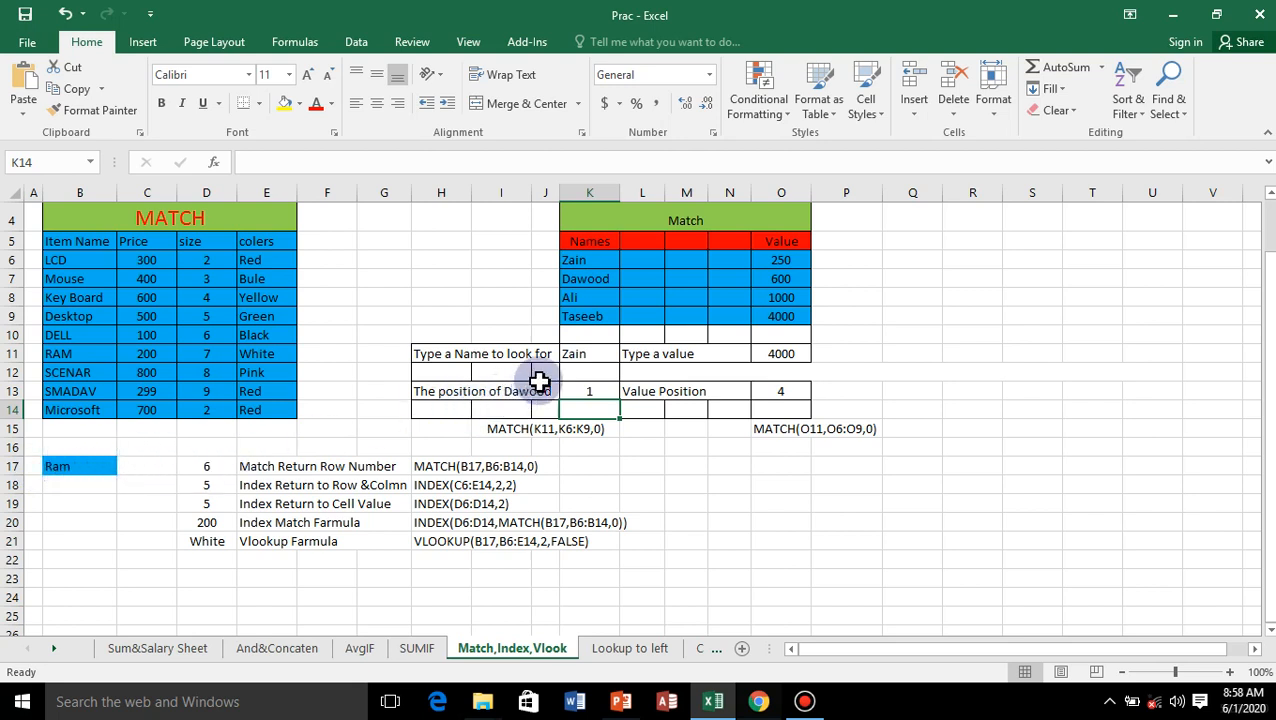
Step: Change the name to look for in K11 to the third name in the Names list
click(587, 354)
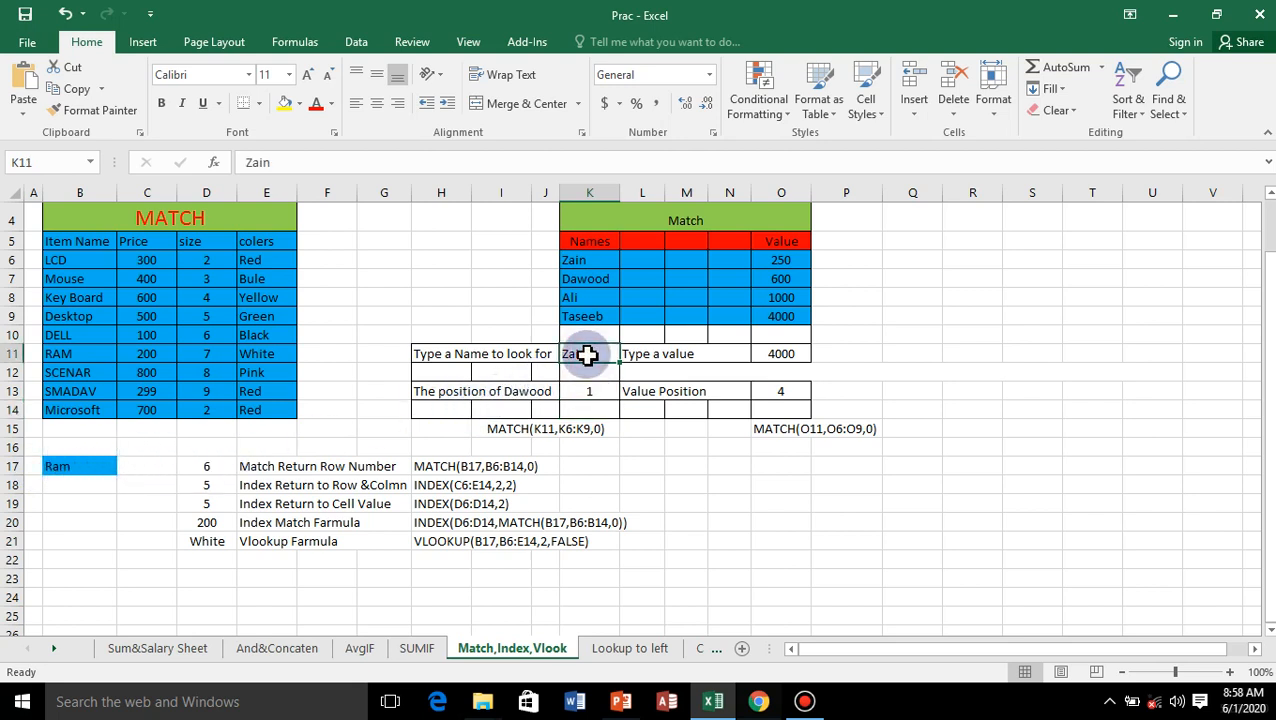
text(Ali)
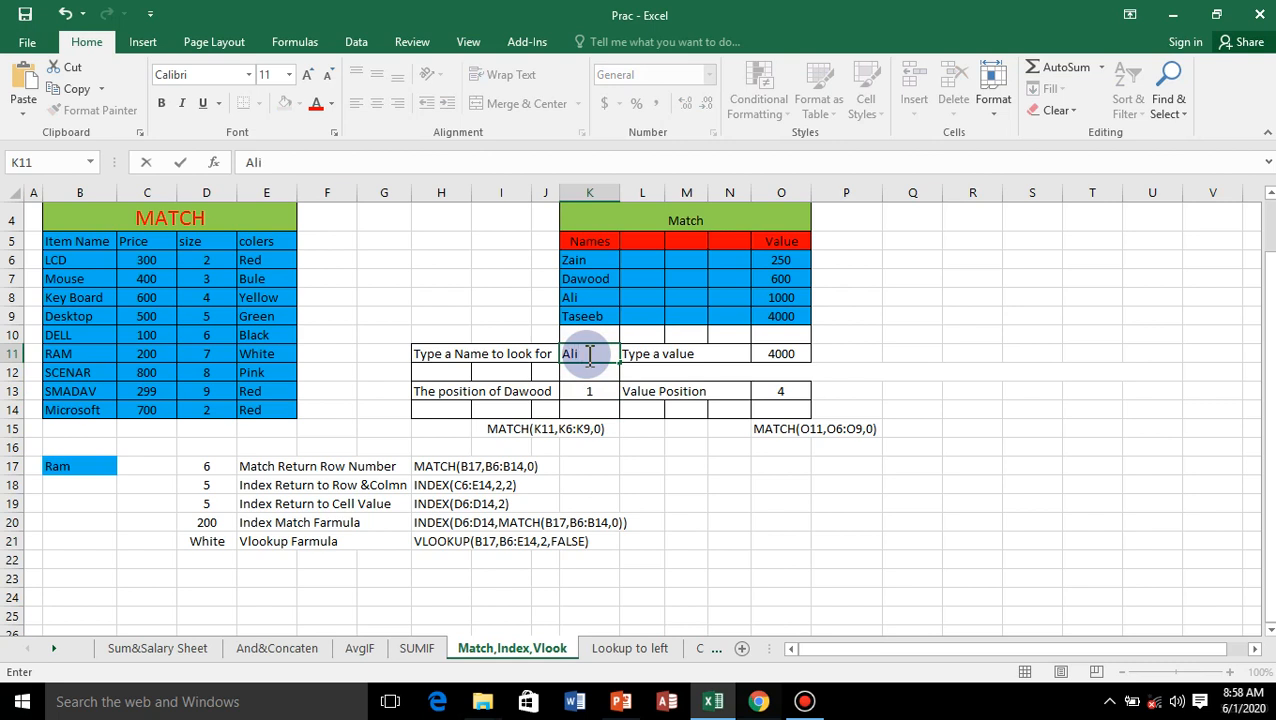
key(Return)
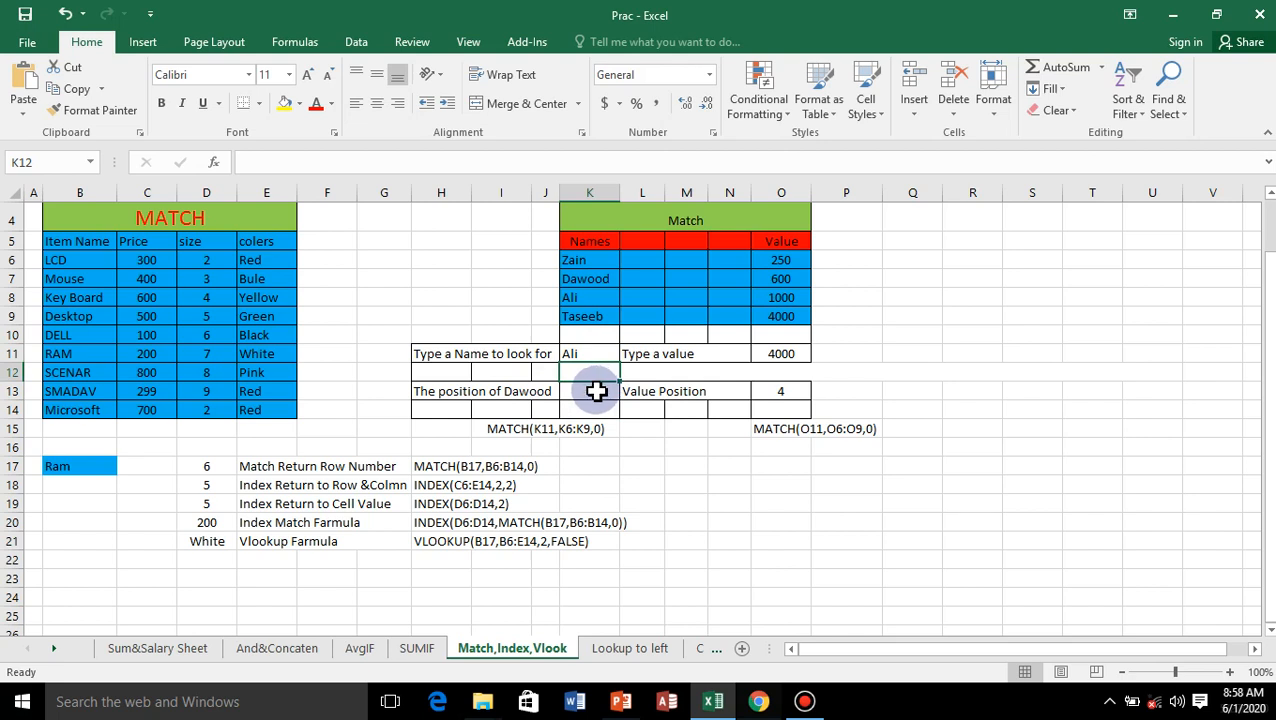
Step: Clear the value position cell O13 and start a new MATCH formula there with O11 as the lookup value
click(775, 393)
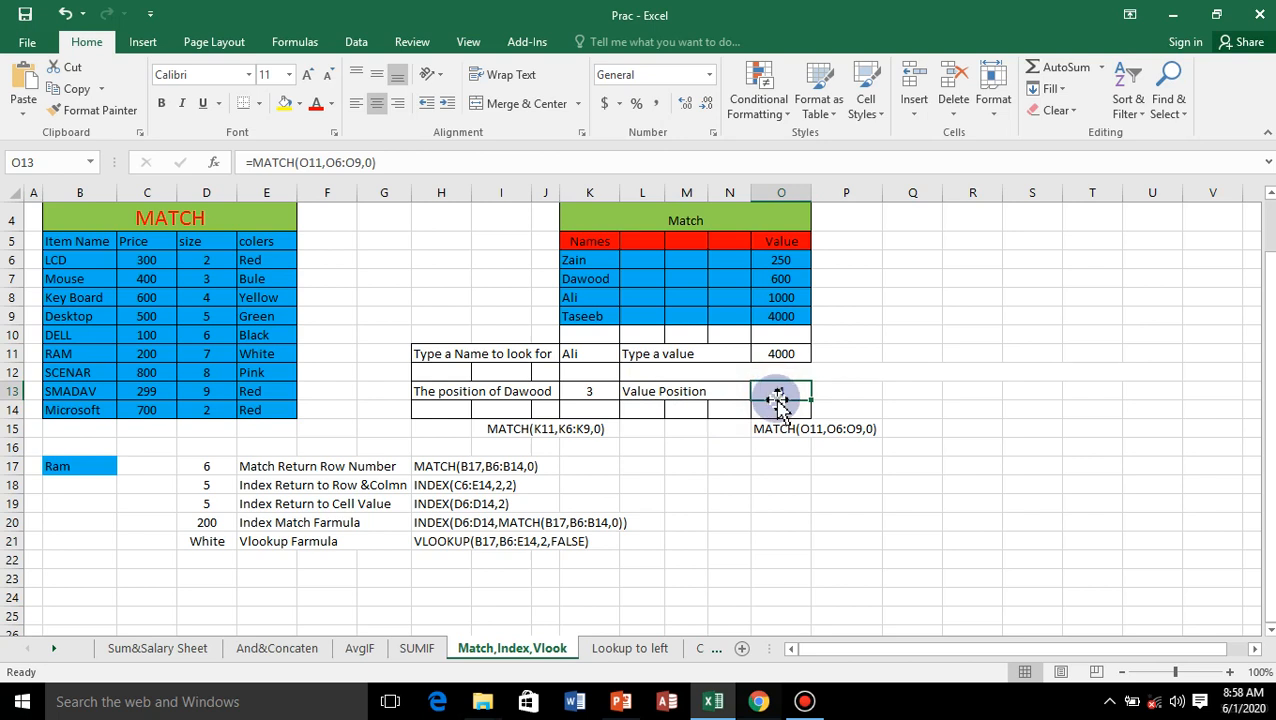
key(Delete)
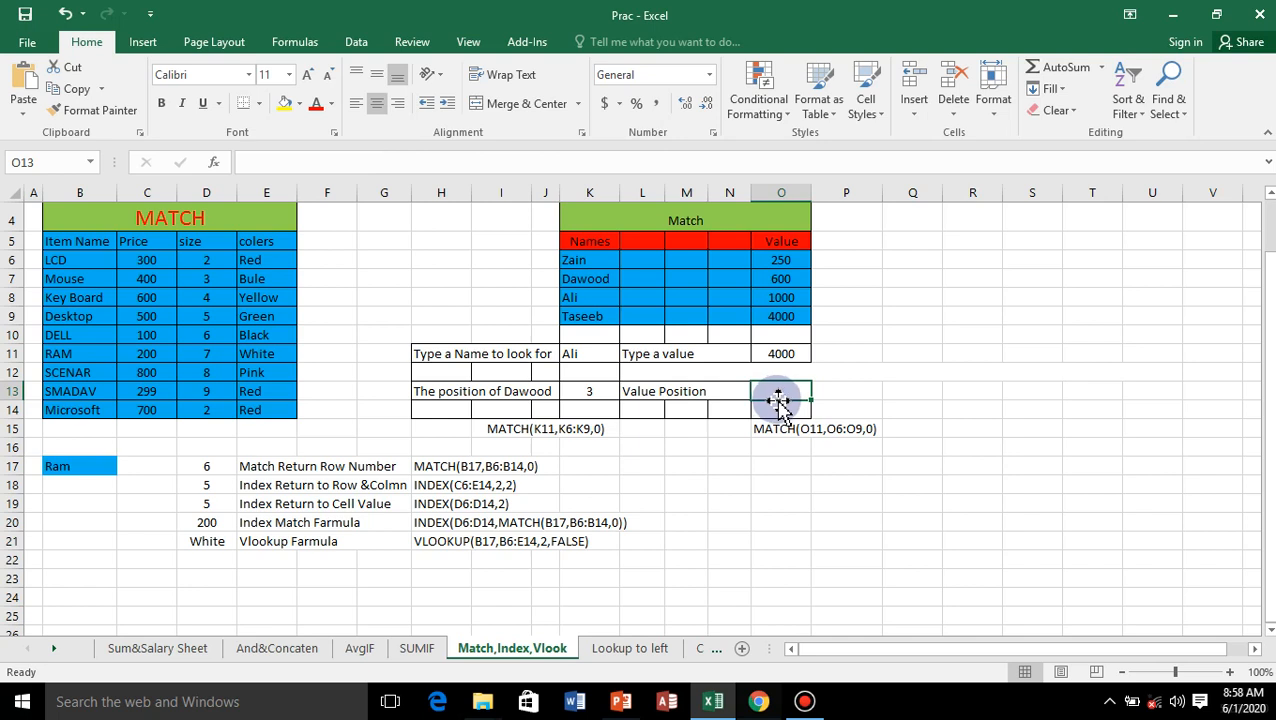
text(=)
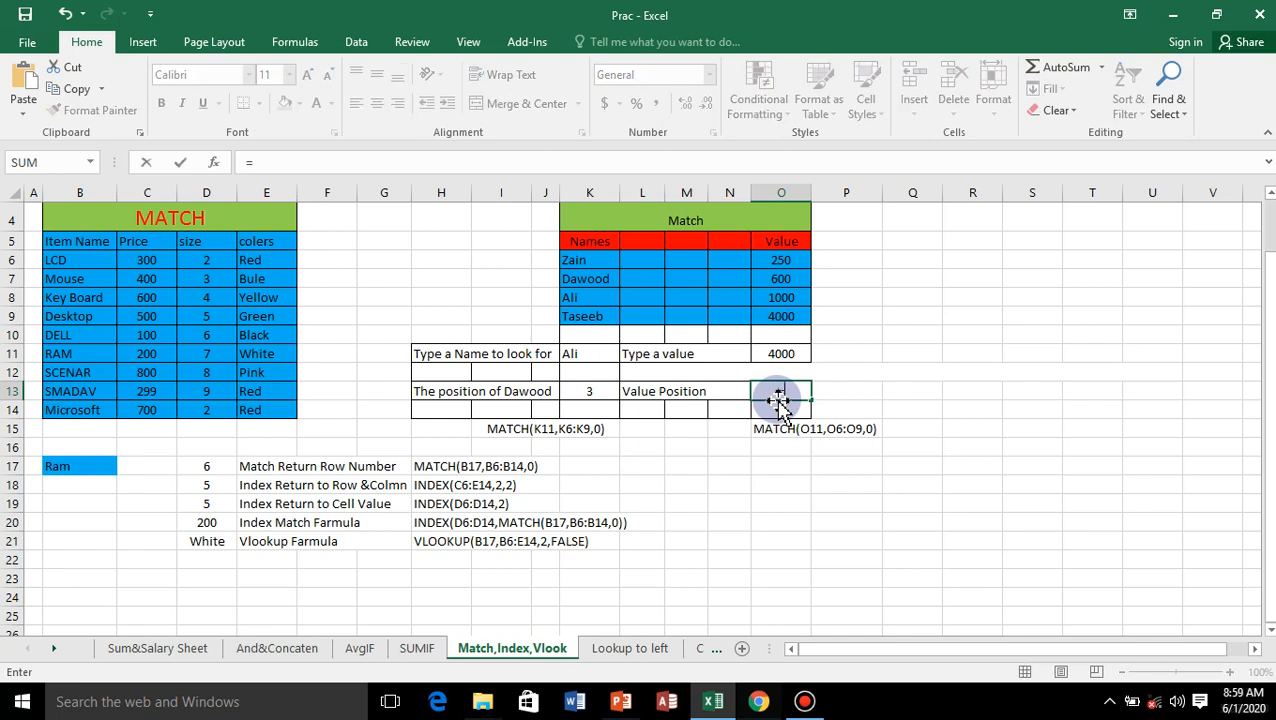
text(matc)
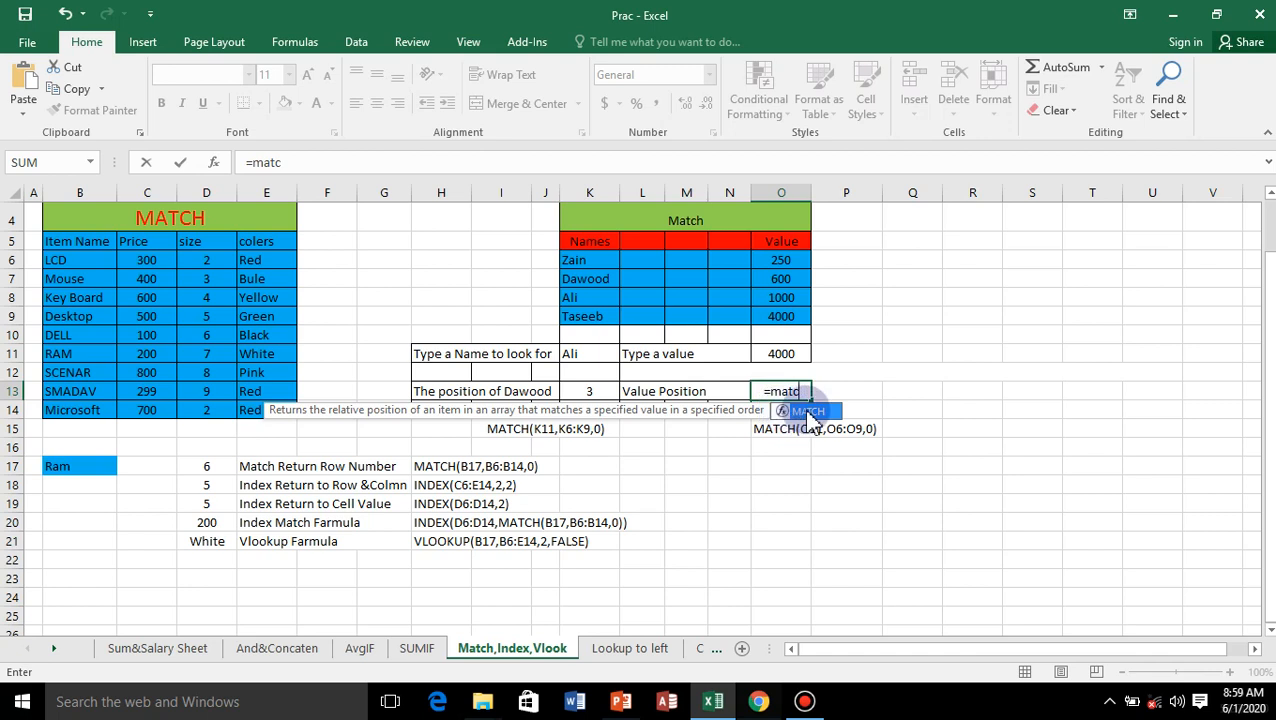
double_click(786, 412)
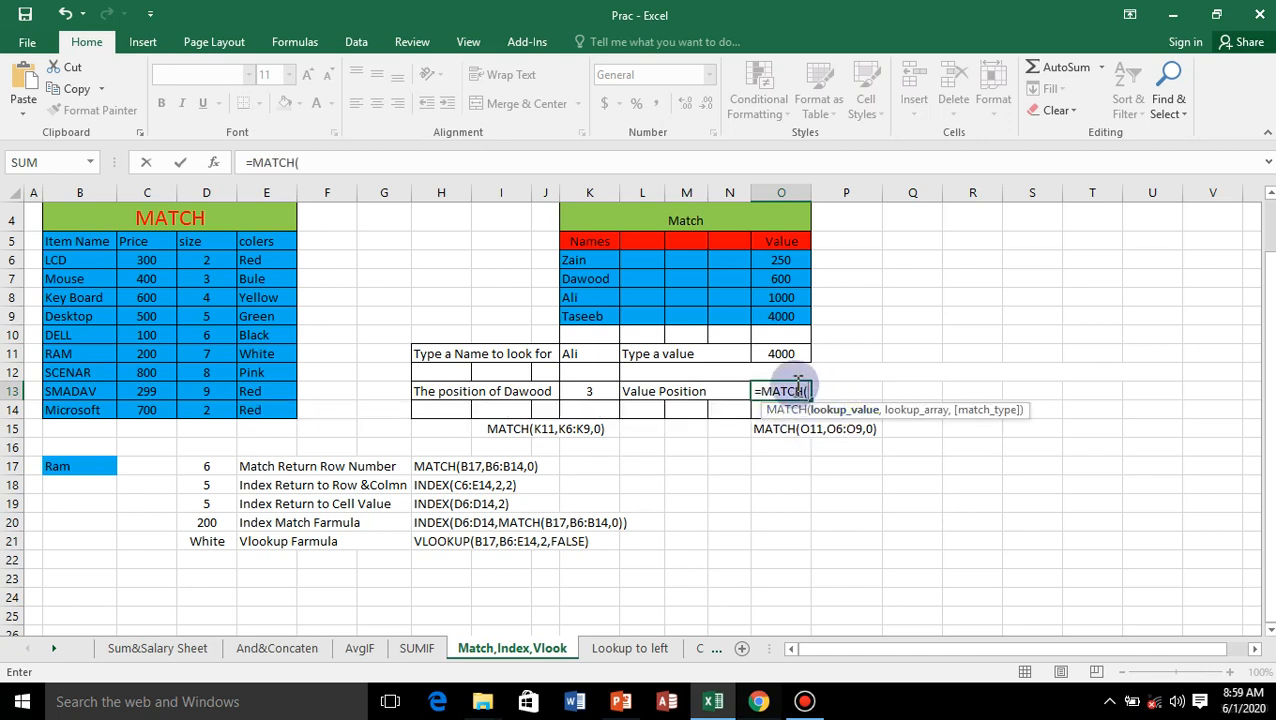
click(783, 353)
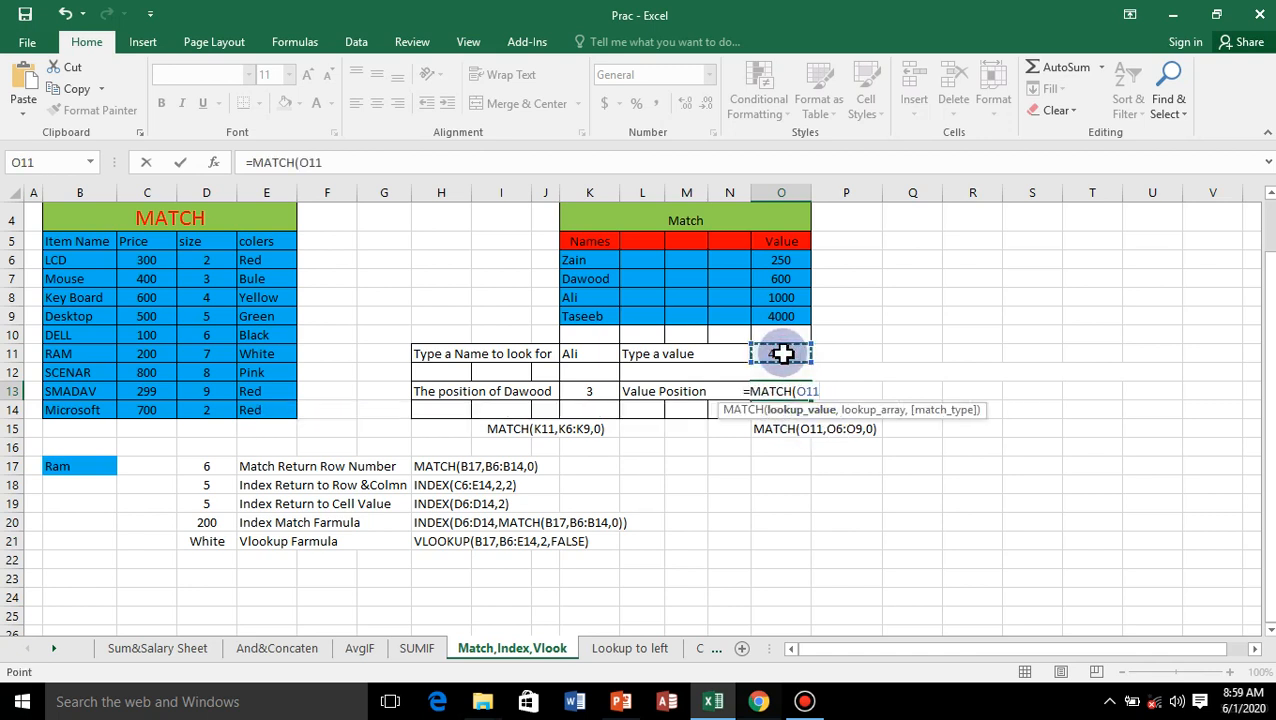
text(,)
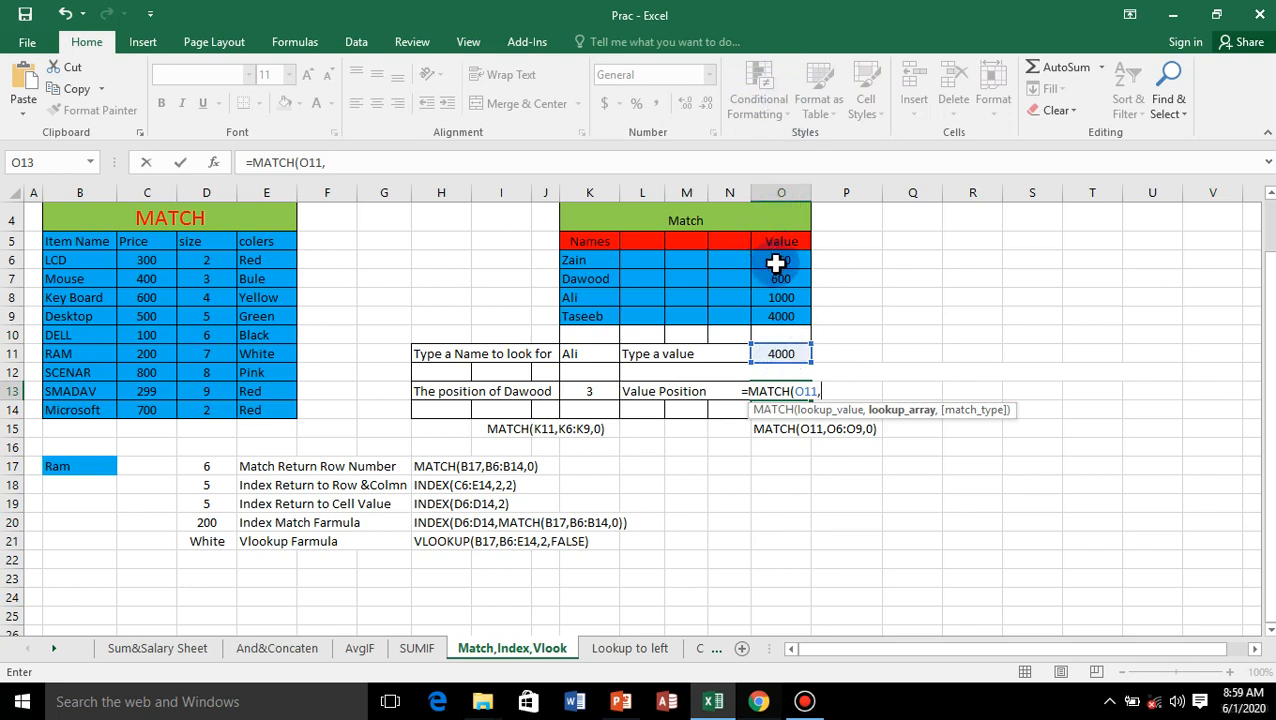
Step: Complete the O13 MATCH formula with the values O6:O9 as lookup array and match type 0 for an exact match
drag(775, 262, 759, 316)
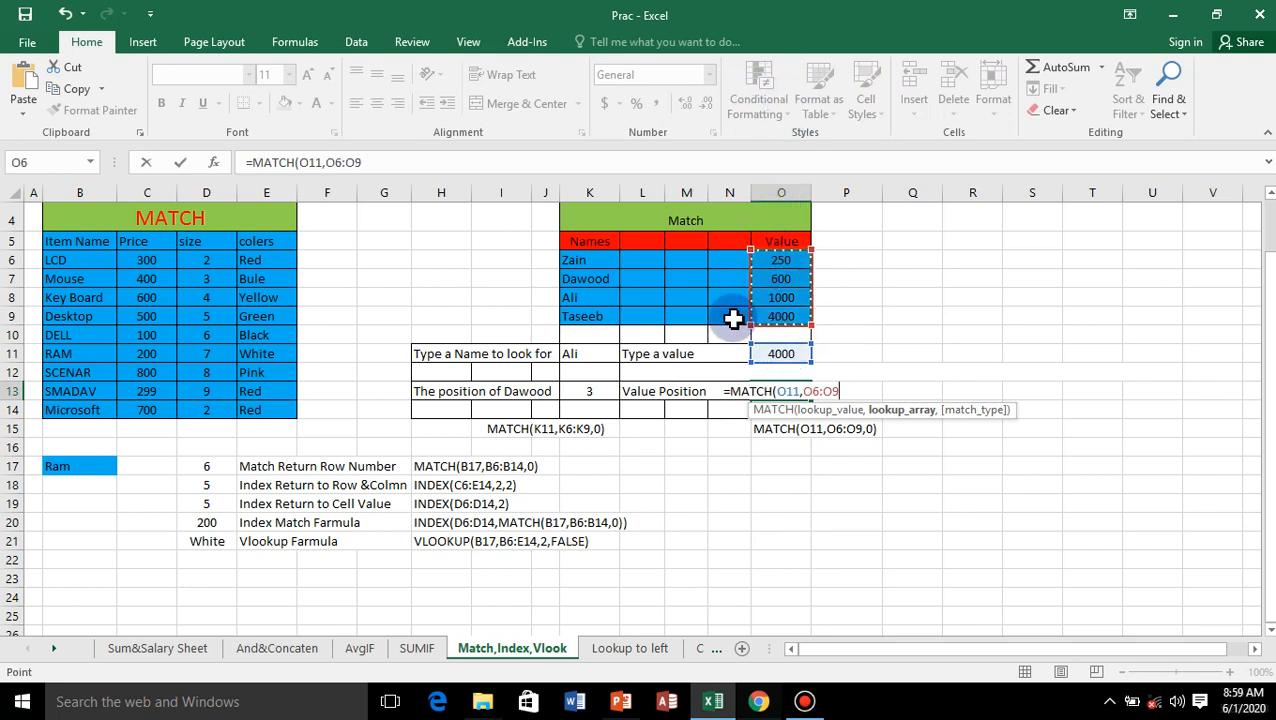
text(,)
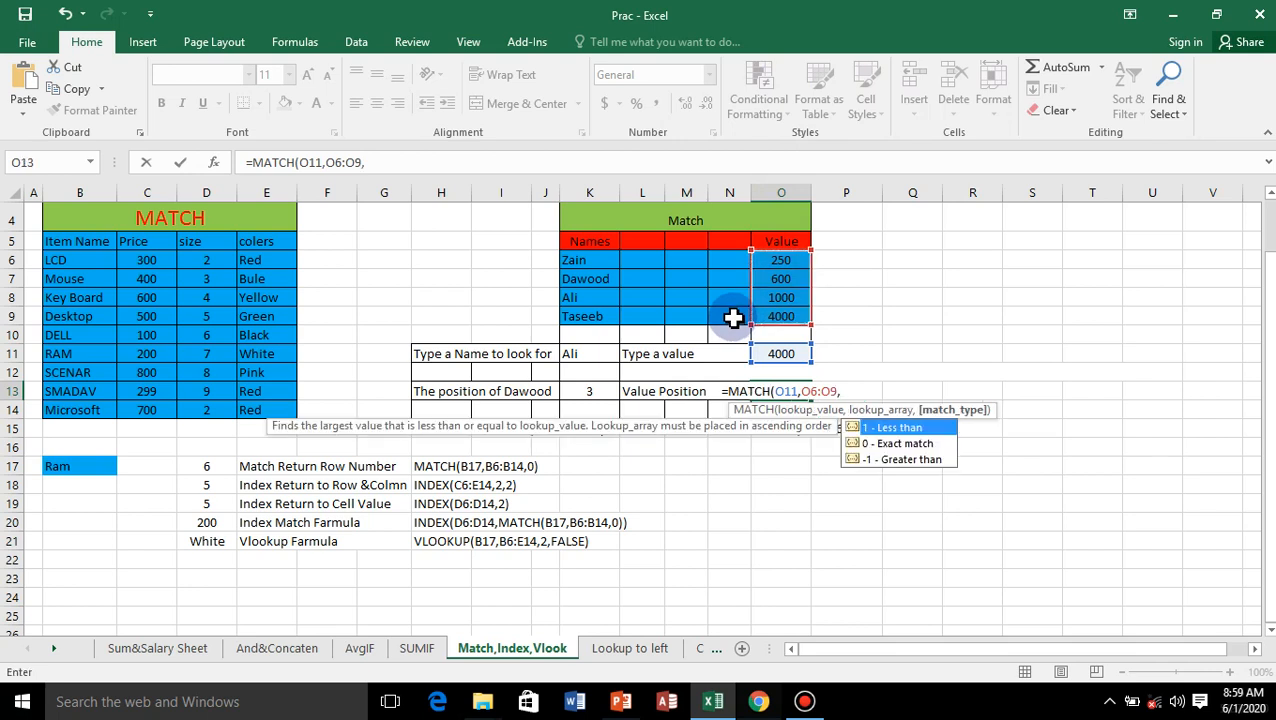
double_click(878, 443)
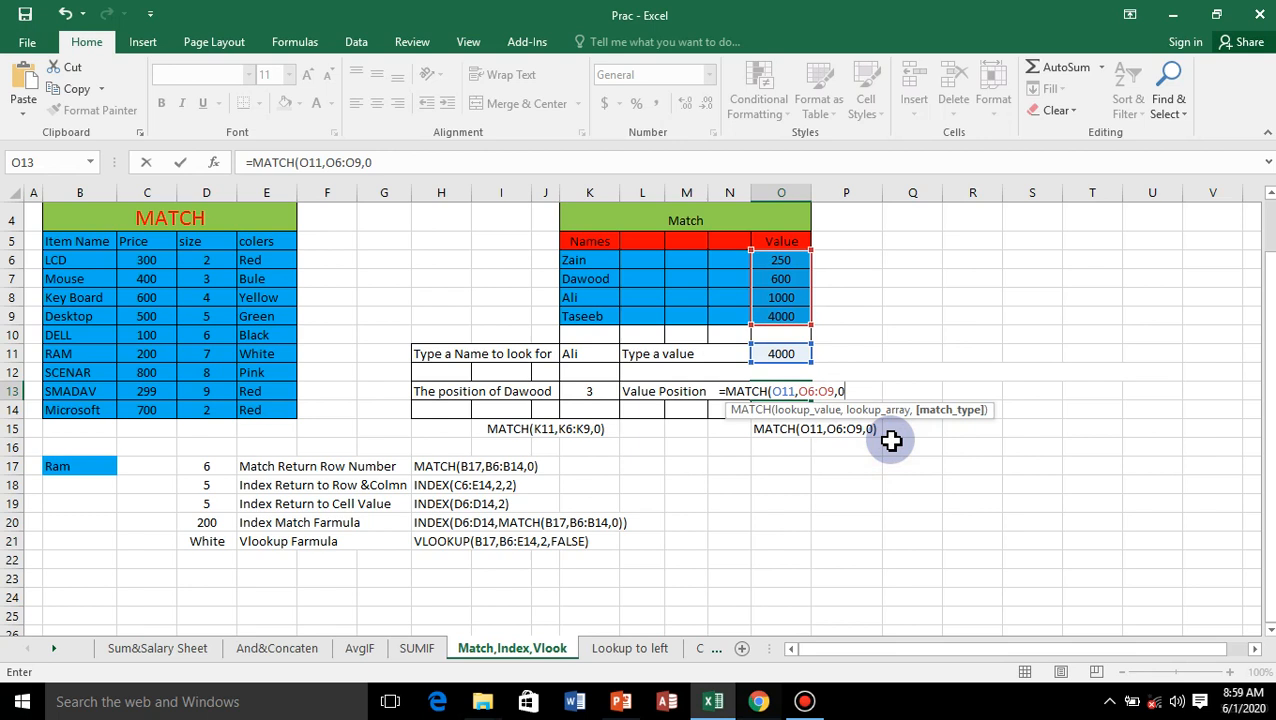
text())
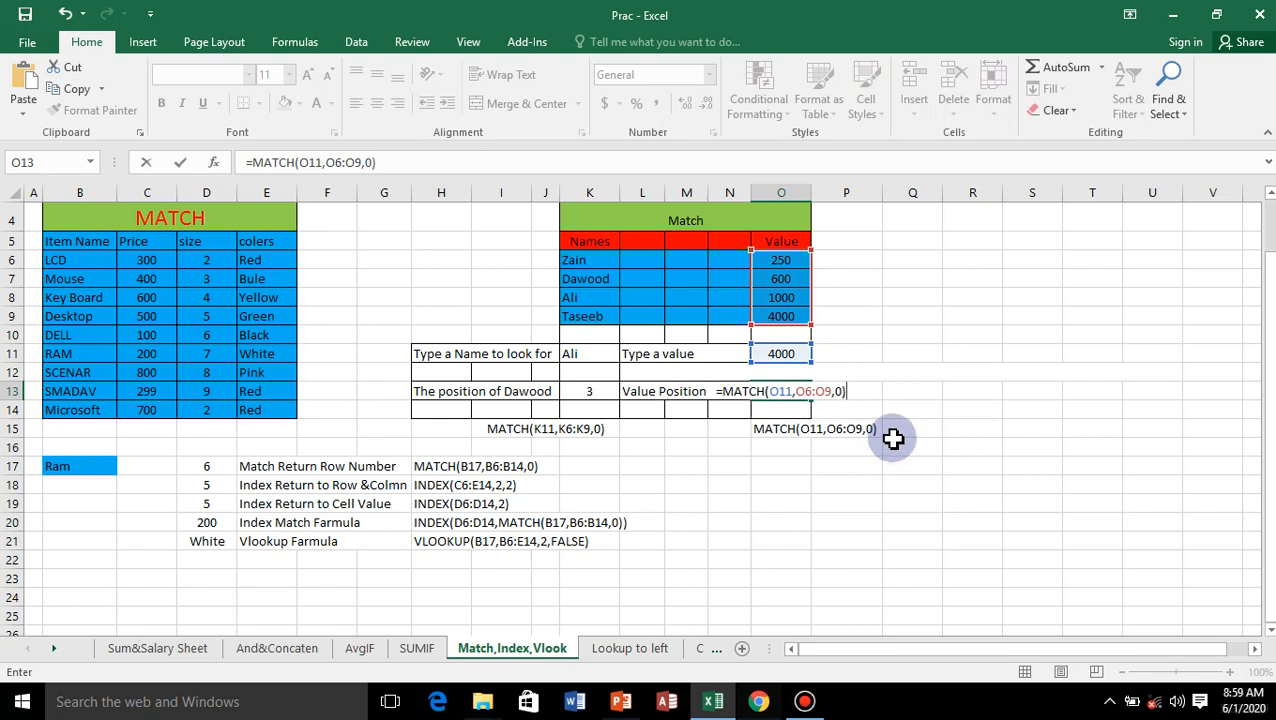
key(Return)
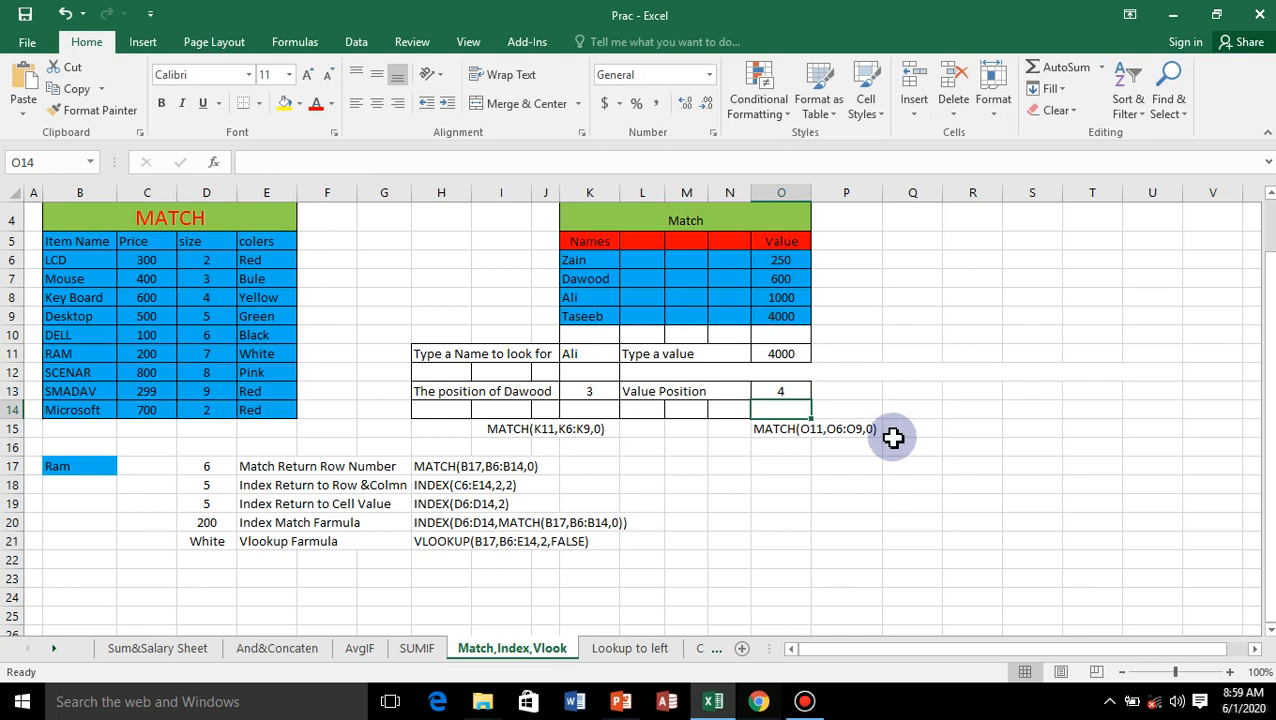
Step: Change the value to look for in O11 to 600
click(782, 357)
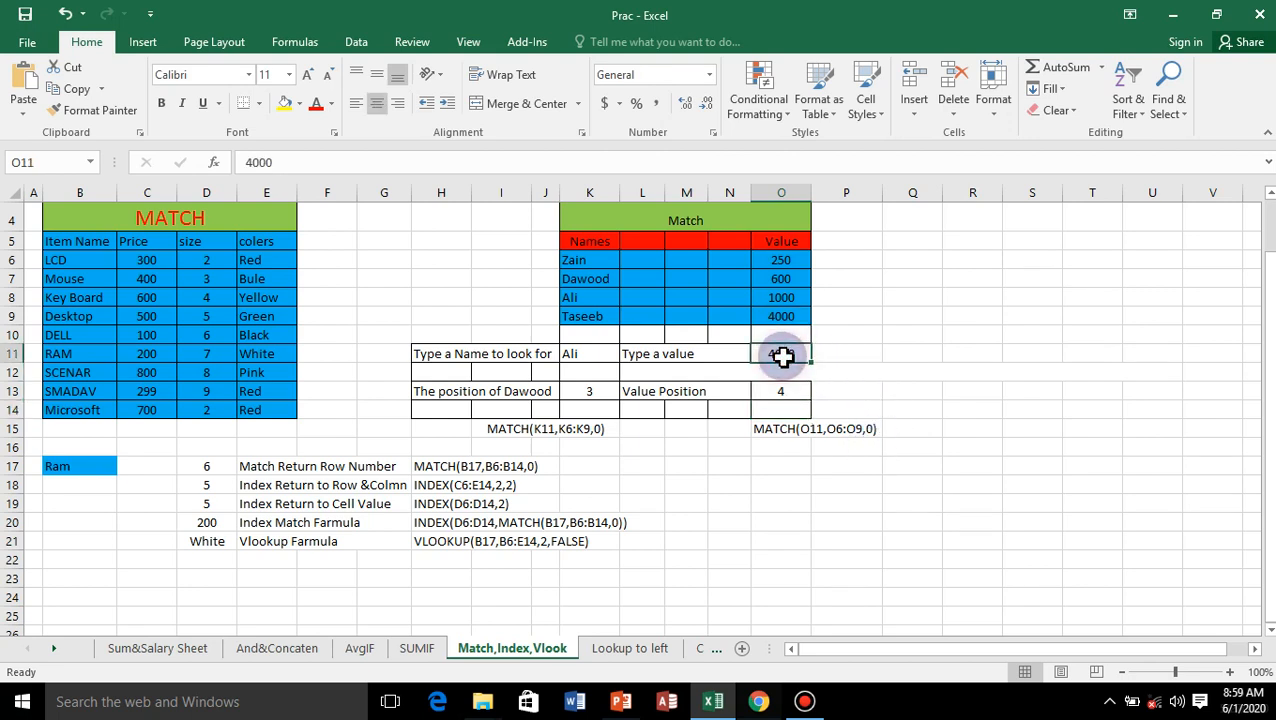
text(600)
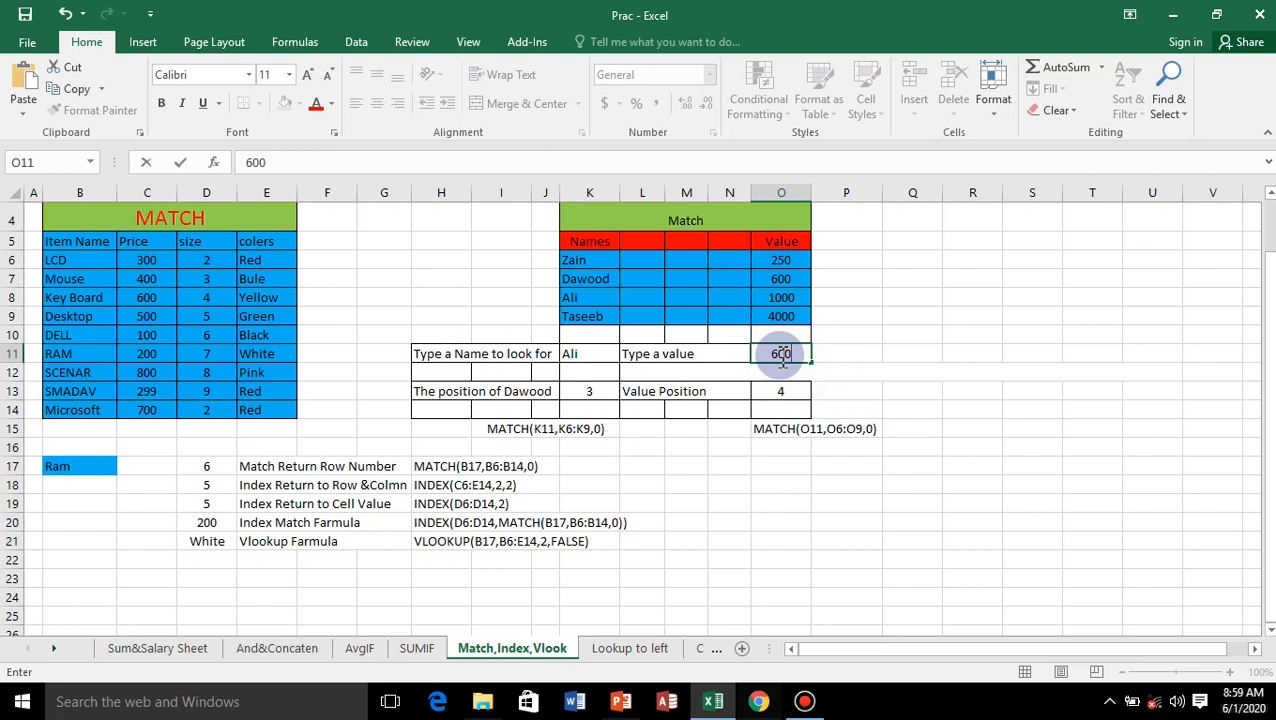
key(Return)
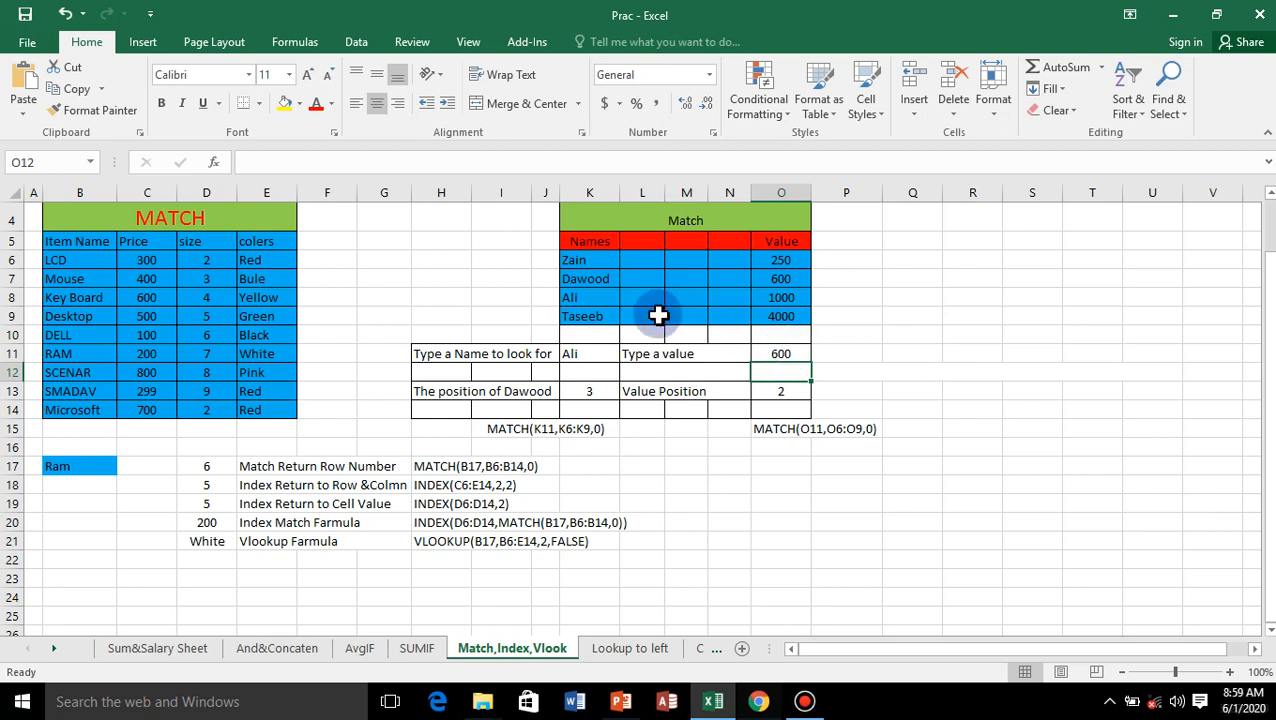
Step: Review the MATCH, INDEX, combined INDEX/MATCH and VLOOKUP formulas in D17 to D21 one by one, and minimize the workbook window
click(217, 469)
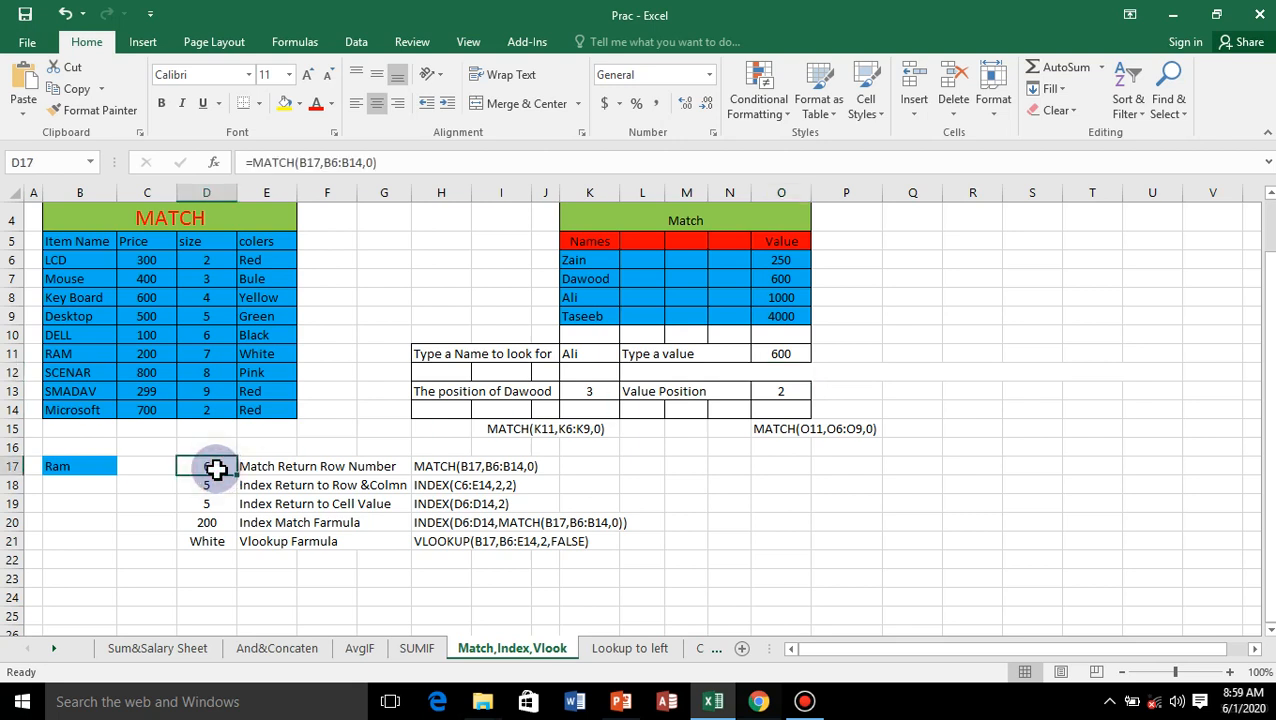
click(220, 487)
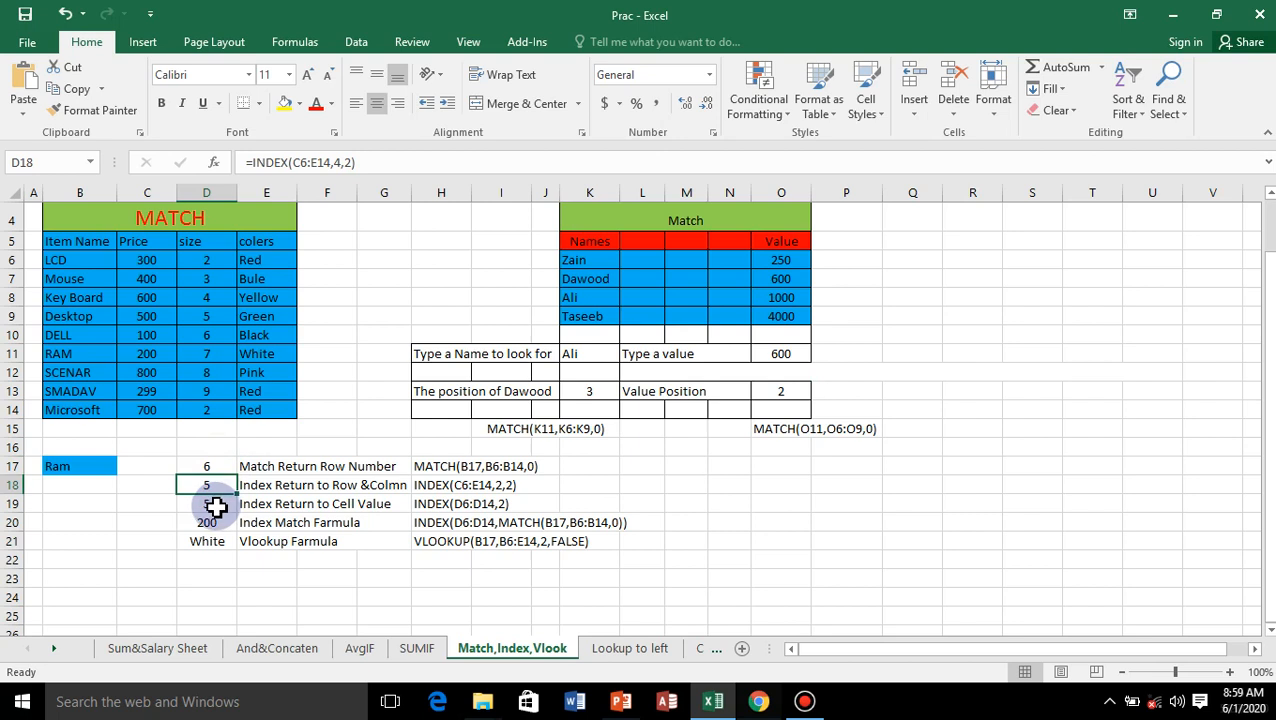
click(215, 505)
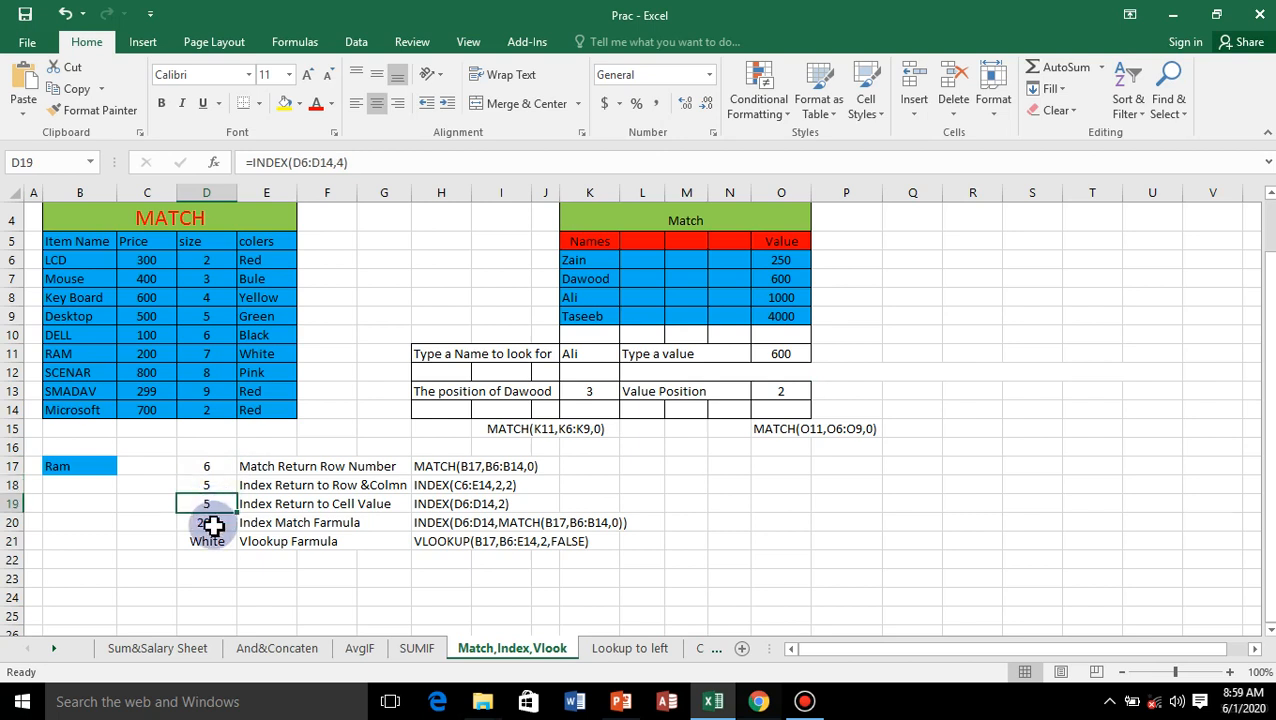
click(215, 525)
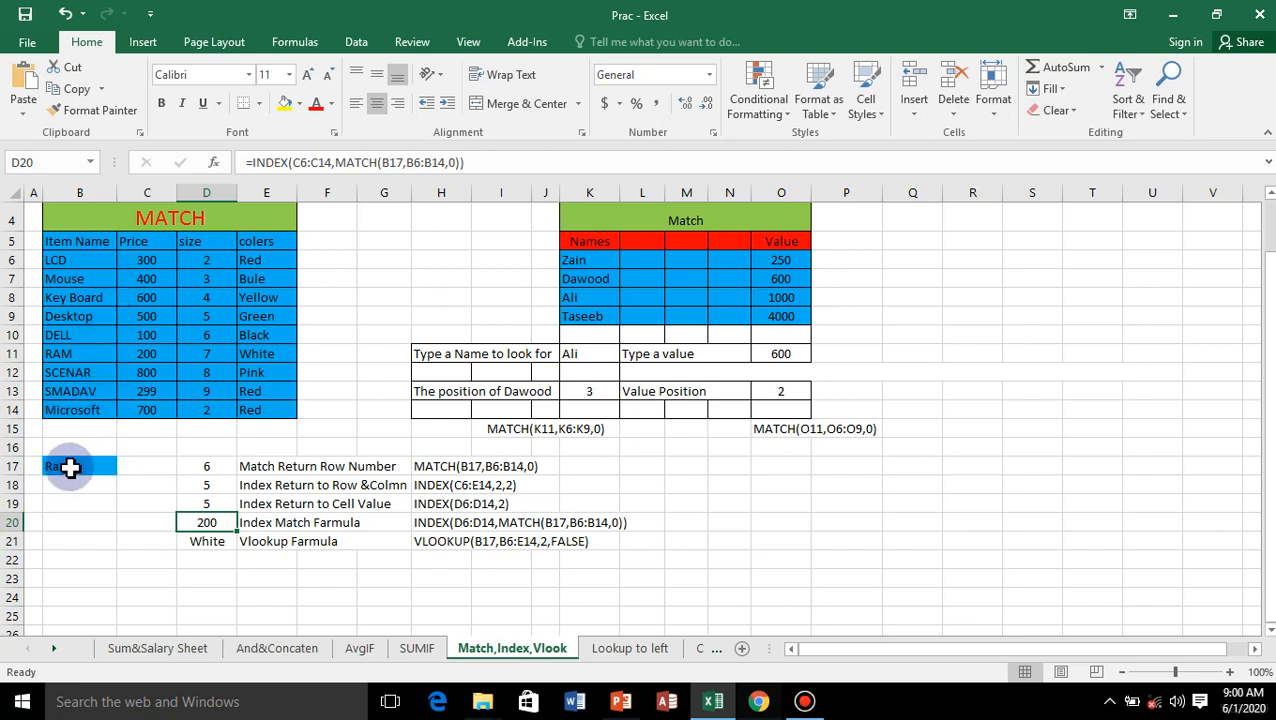
click(212, 544)
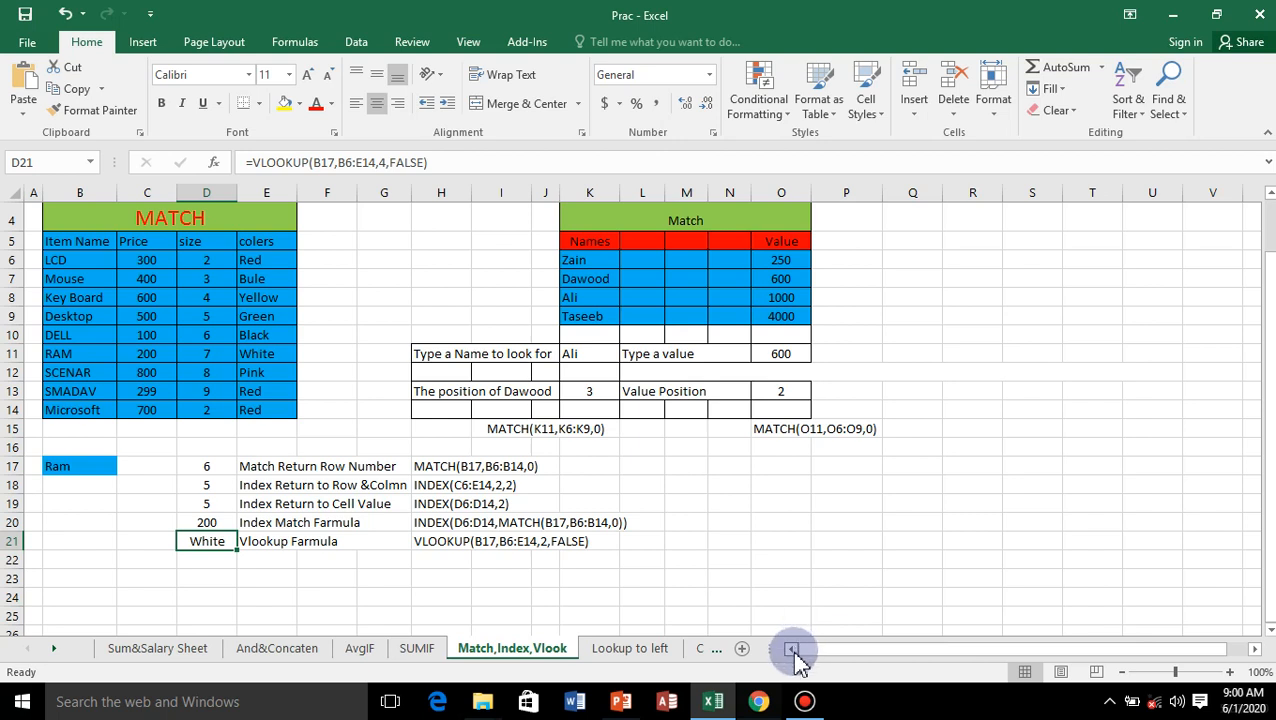
click(1175, 18)
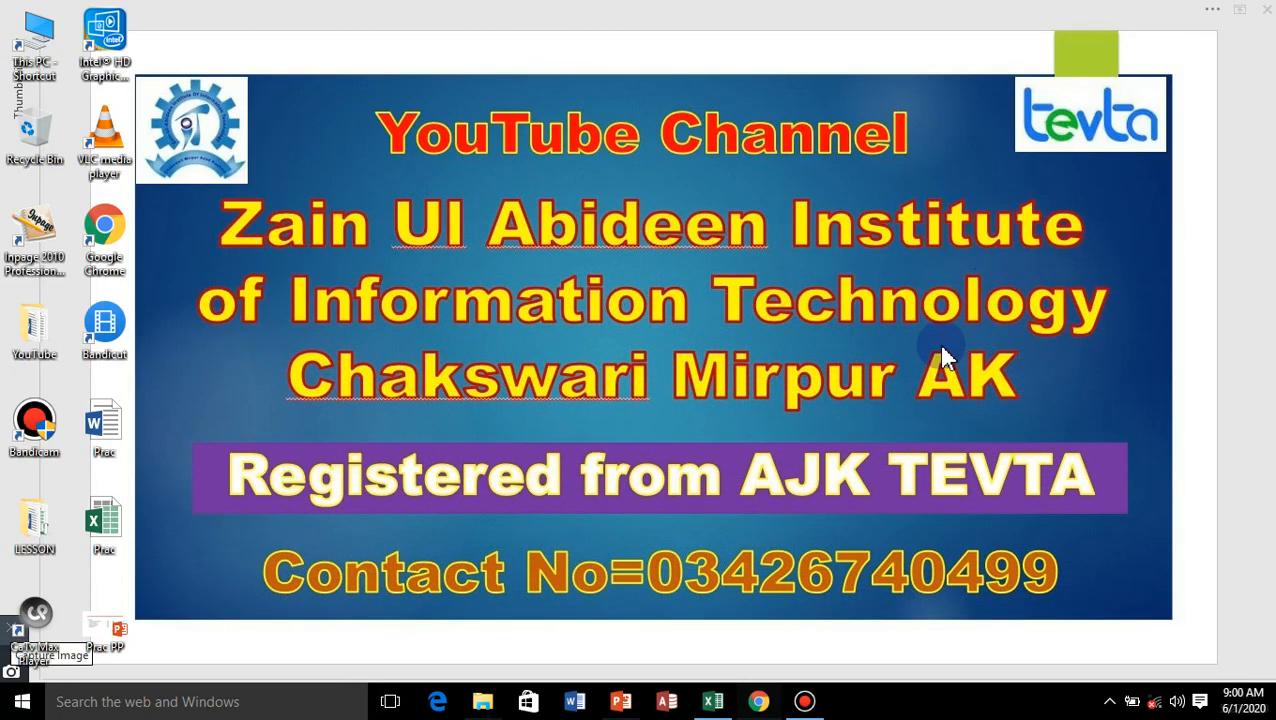